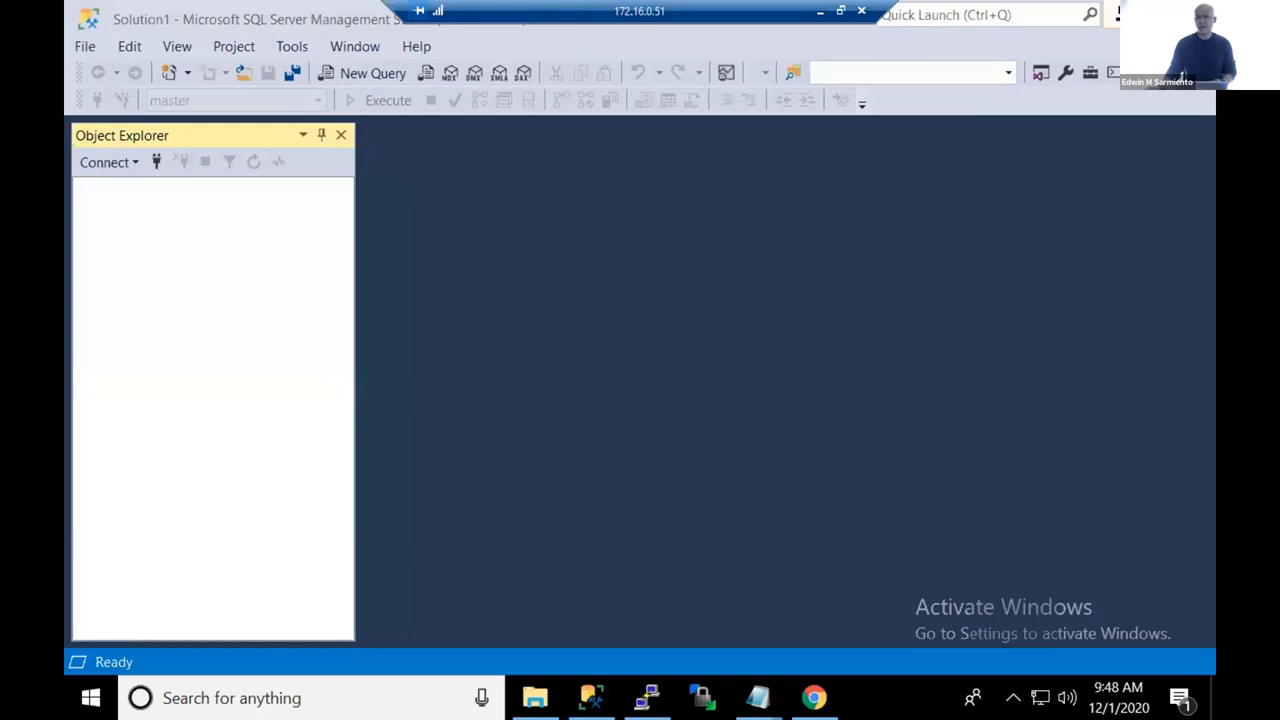
- Minimize the SQLonLinux_Demo notes and File Explorer, then restore the CENTOSSQL01 PuTTY terminal and lower it
key("alt+Tab")
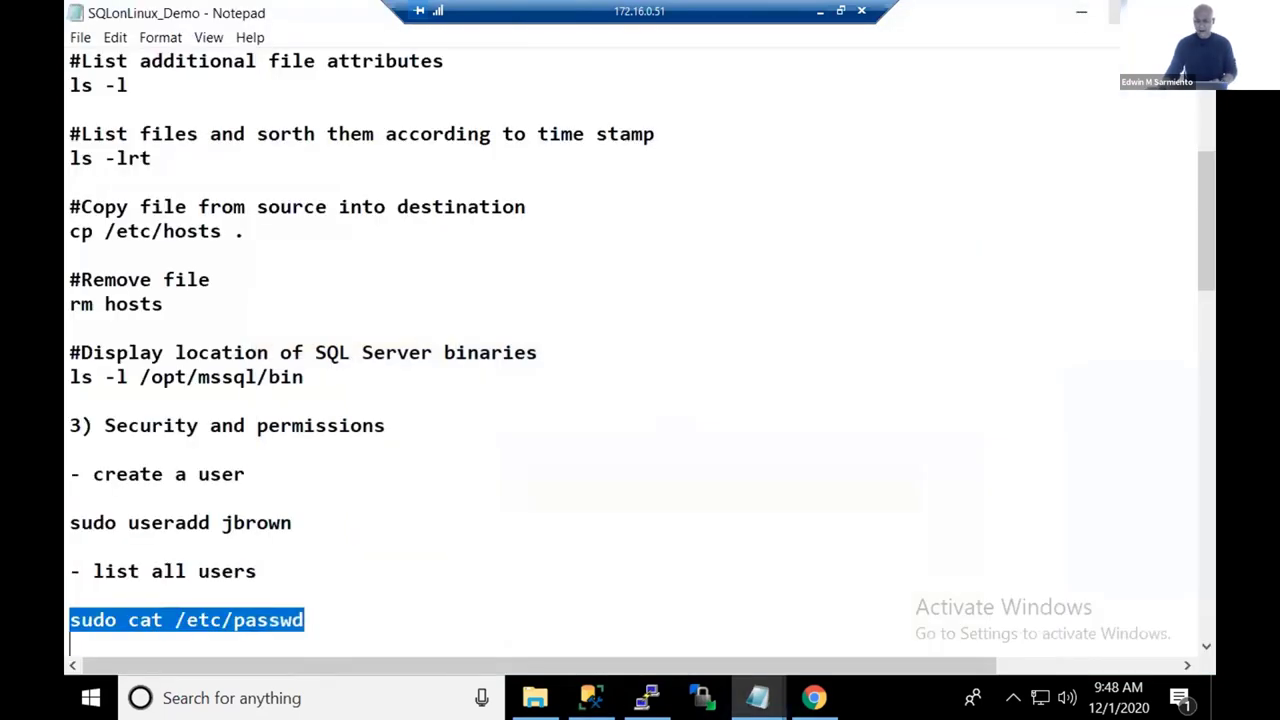
left_click(1080, 12)
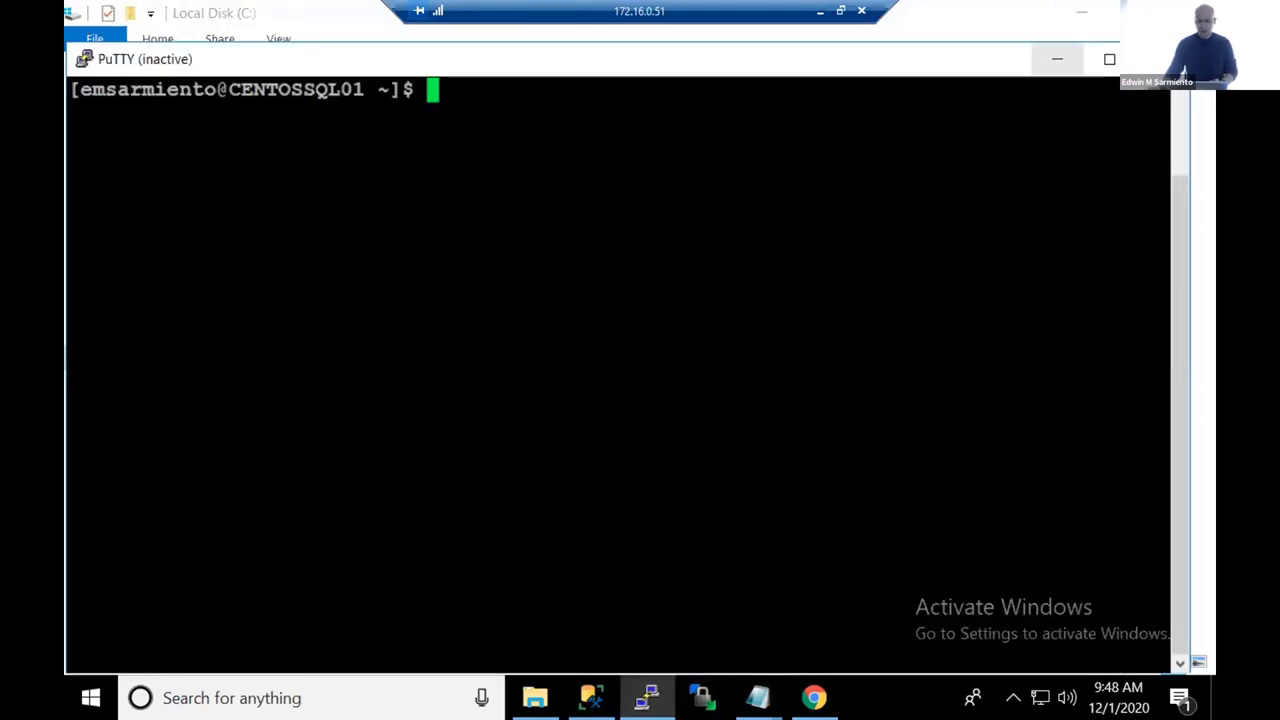
left_click(1057, 59)
left_click(1081, 12)
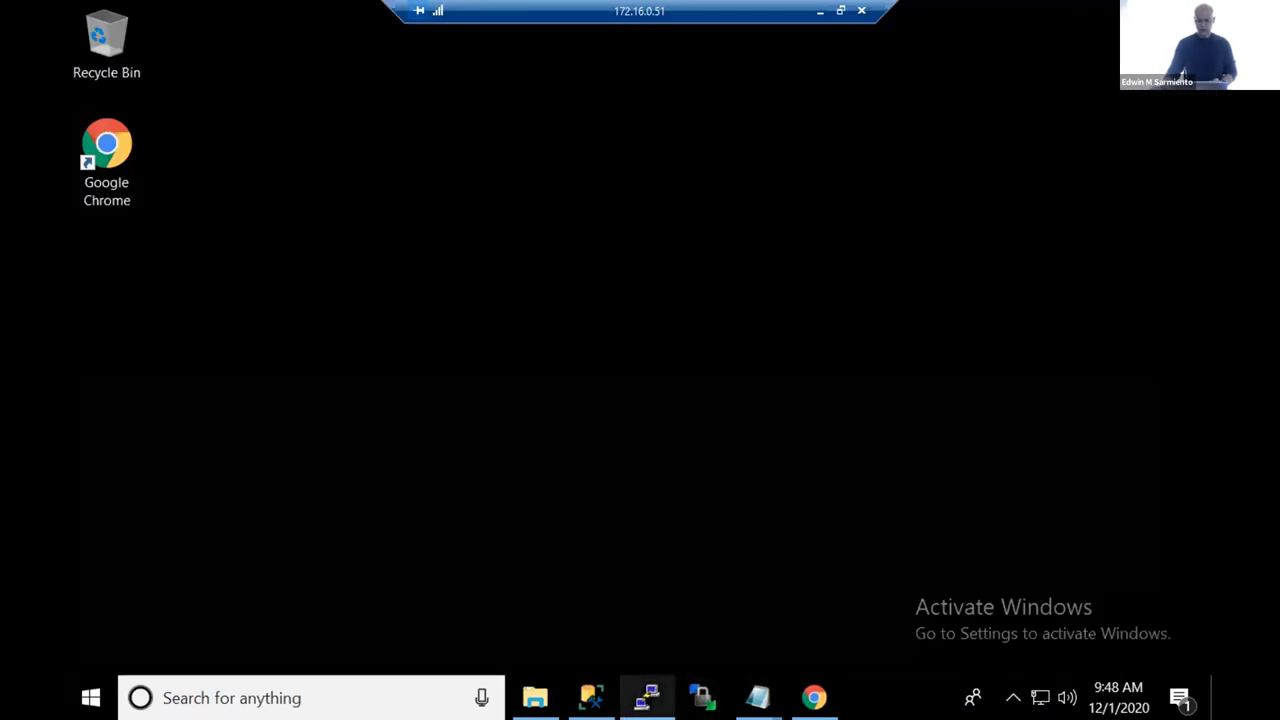
left_click(646, 697)
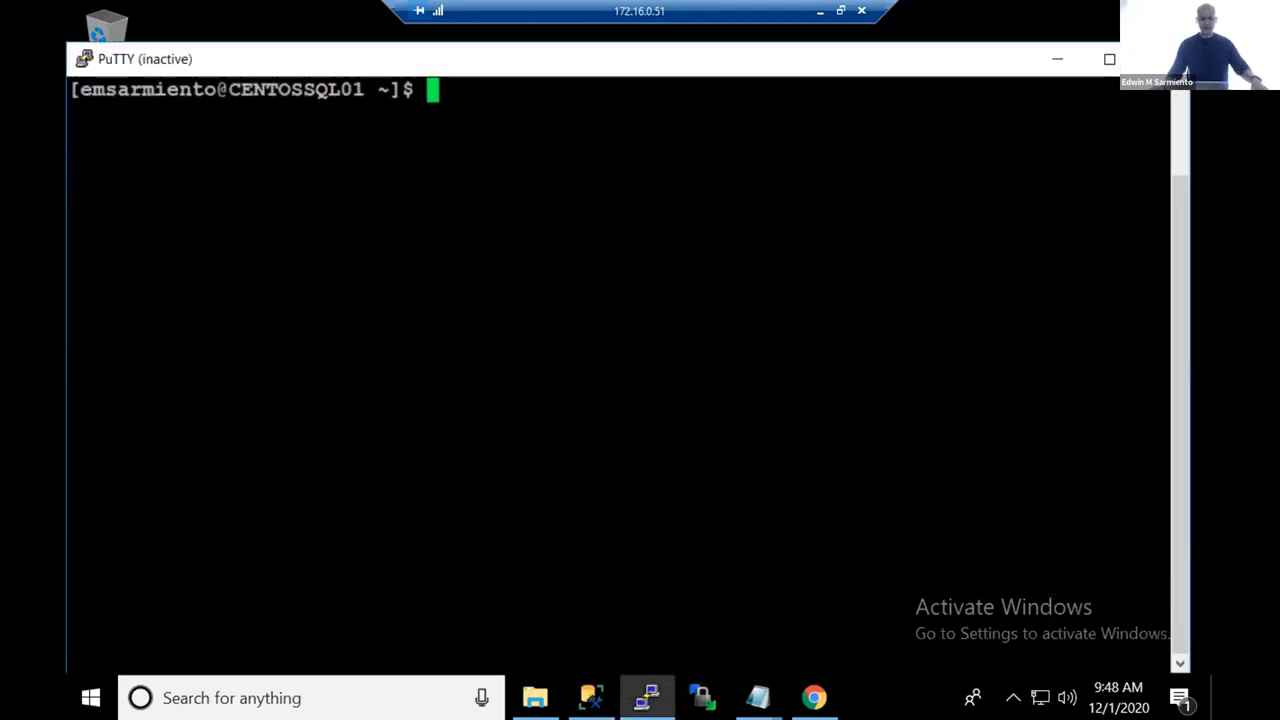
left_click_drag(893, 58, 905, 178)
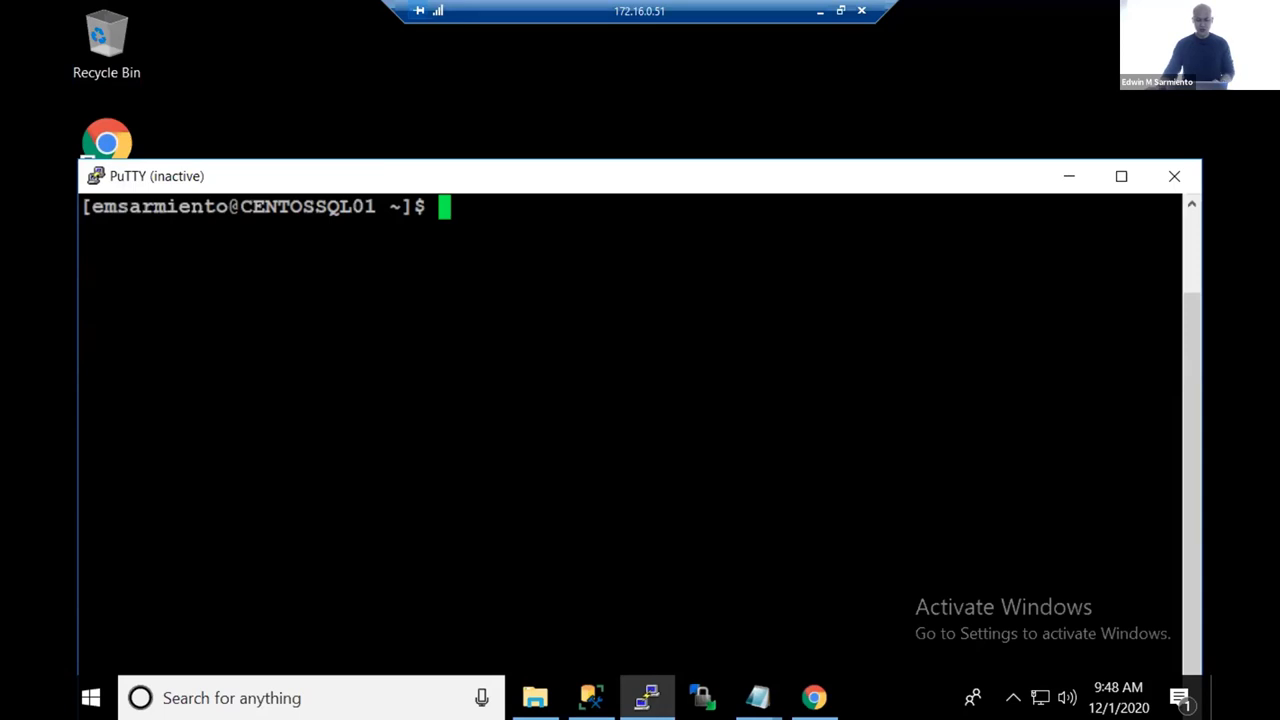
- Start a new PuTTY connection setup and load the saved CENTOSSQL01 session
right_click(645, 698)
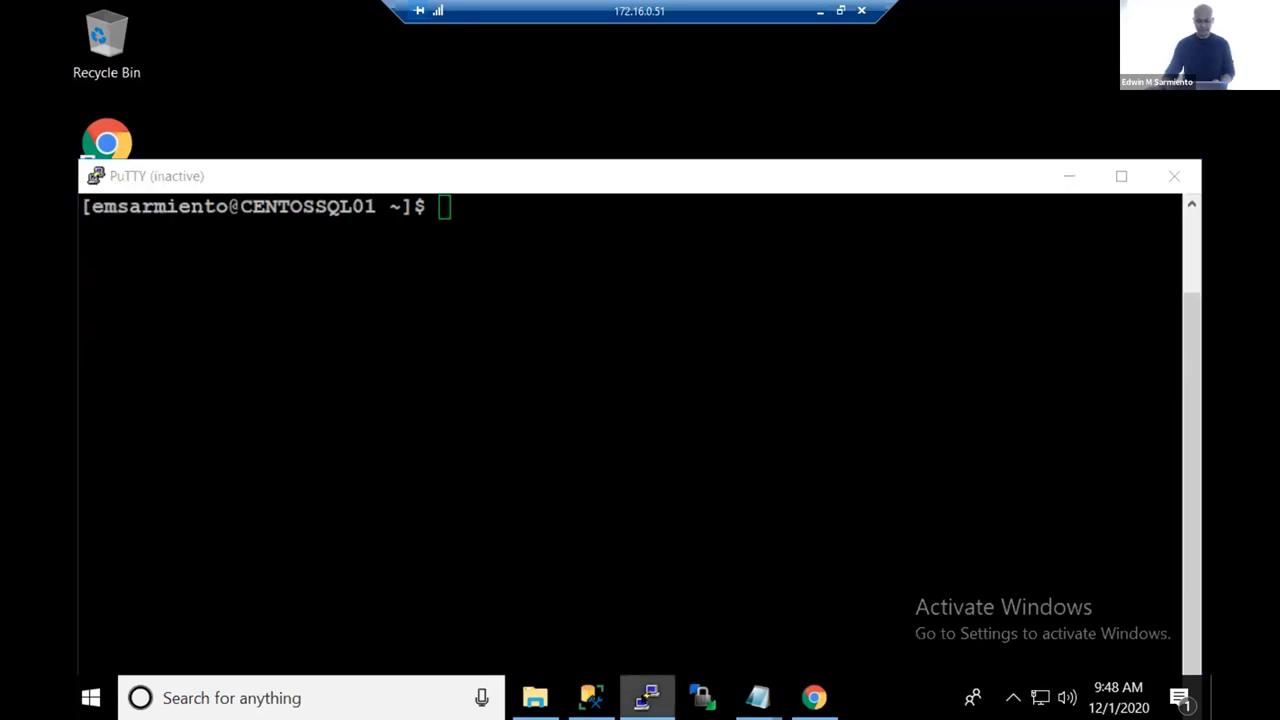
left_click(620, 578)
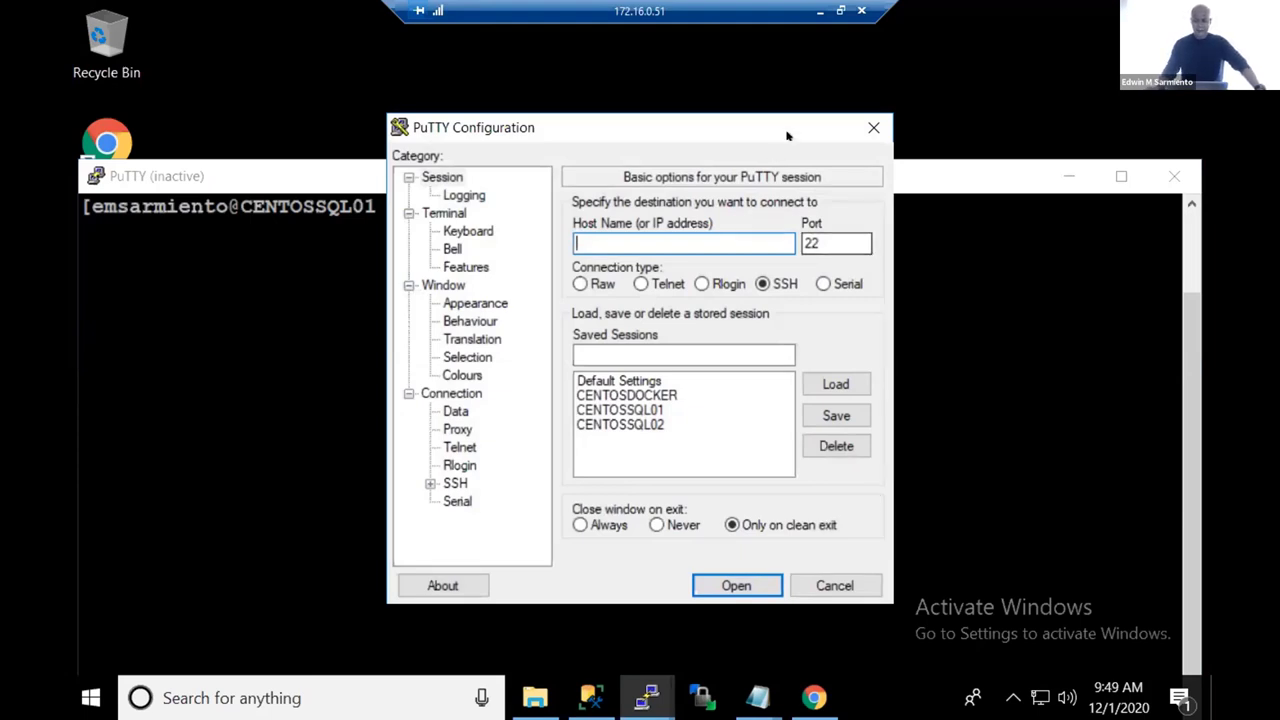
left_click_drag(786, 129, 775, 169)
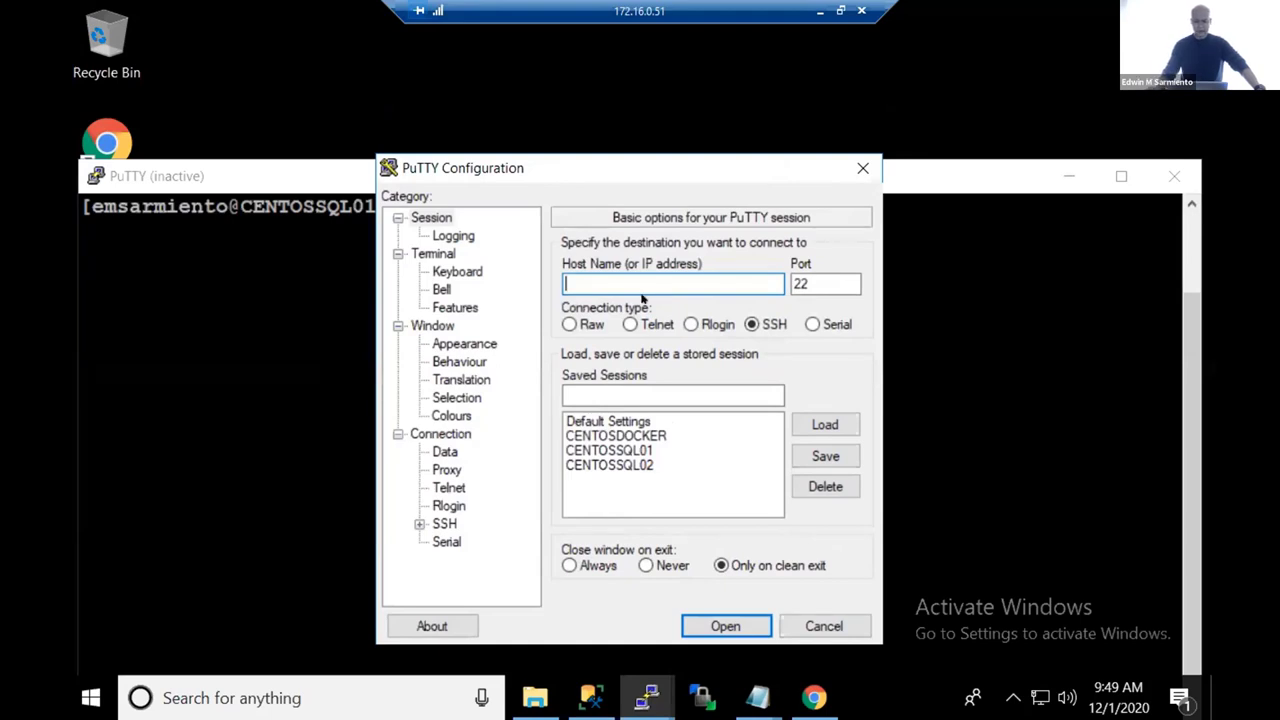
left_click(648, 450)
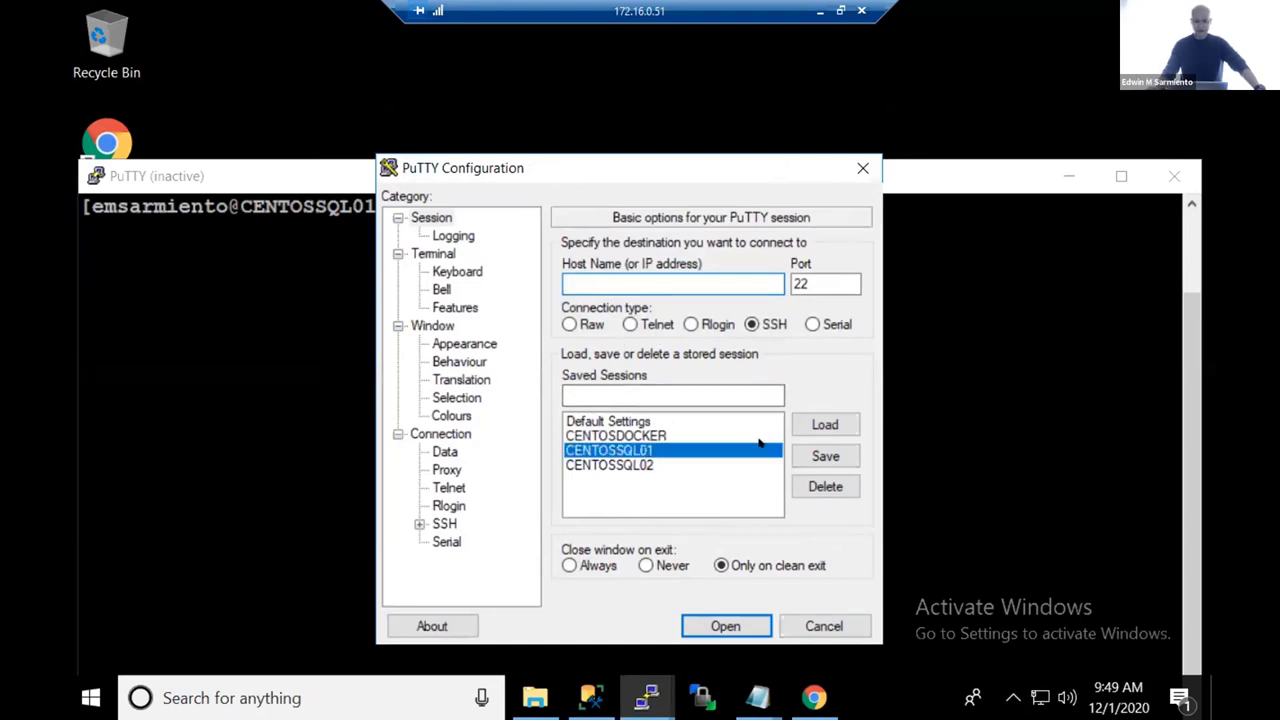
left_click(825, 424)
- Check the 172.17.88.27 host and CENTOSSQL01 session name, then close the old inactive terminal
double_click(670, 284)
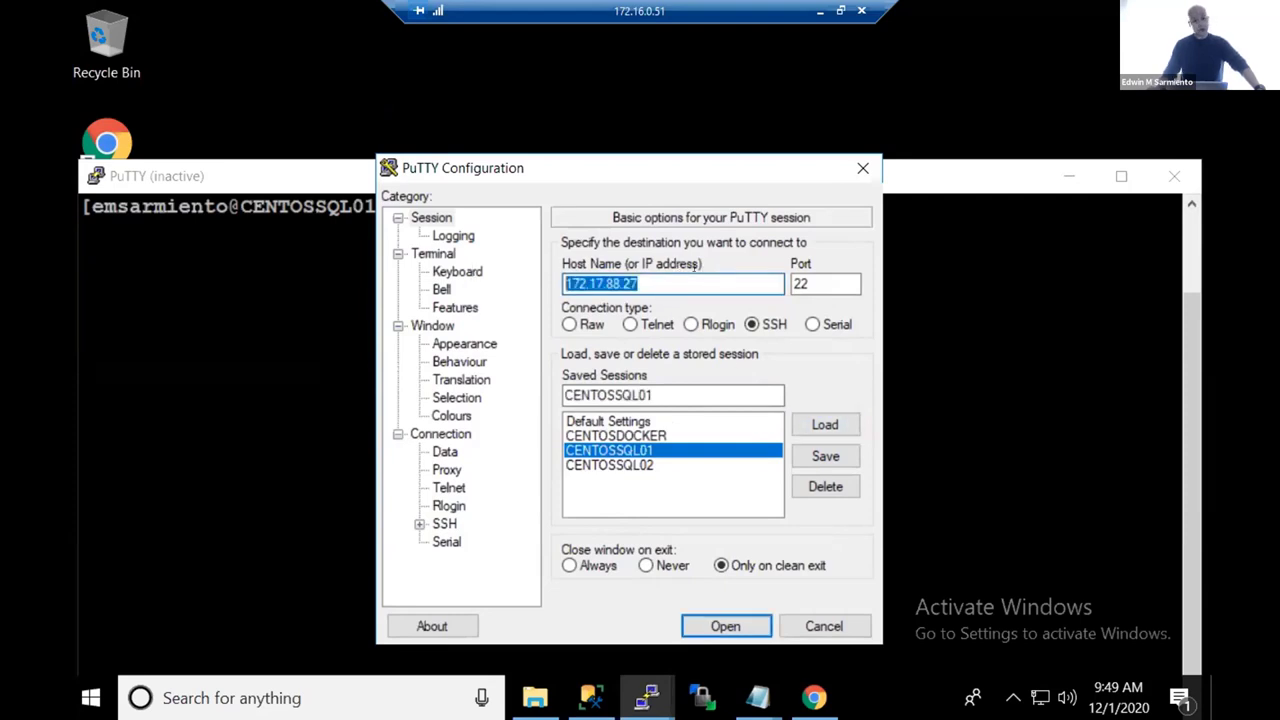
left_click(692, 280)
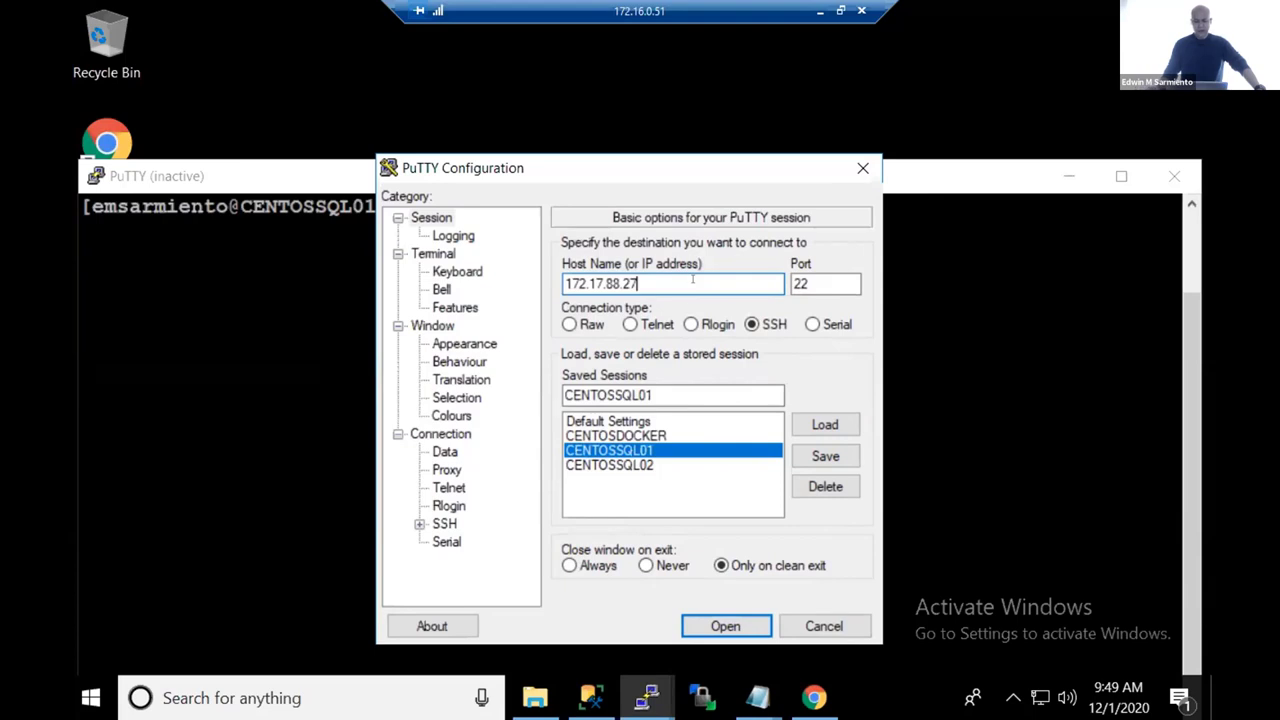
double_click(680, 395)
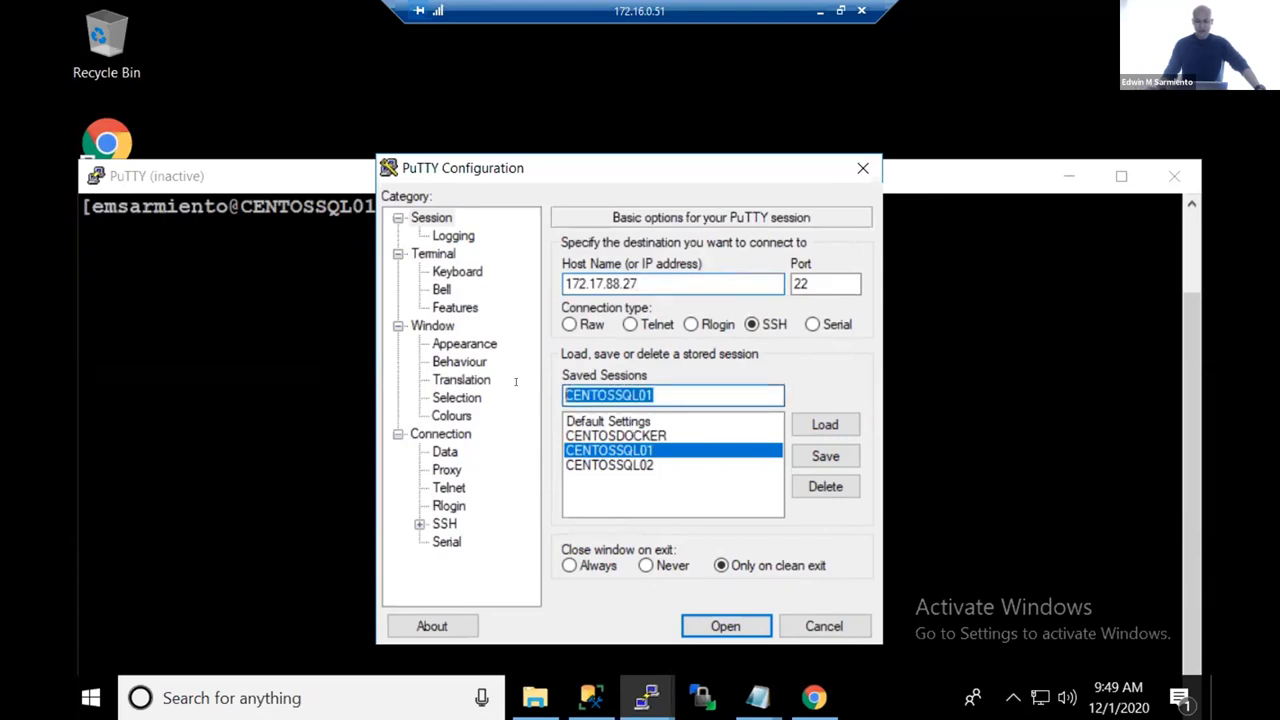
left_click(732, 386)
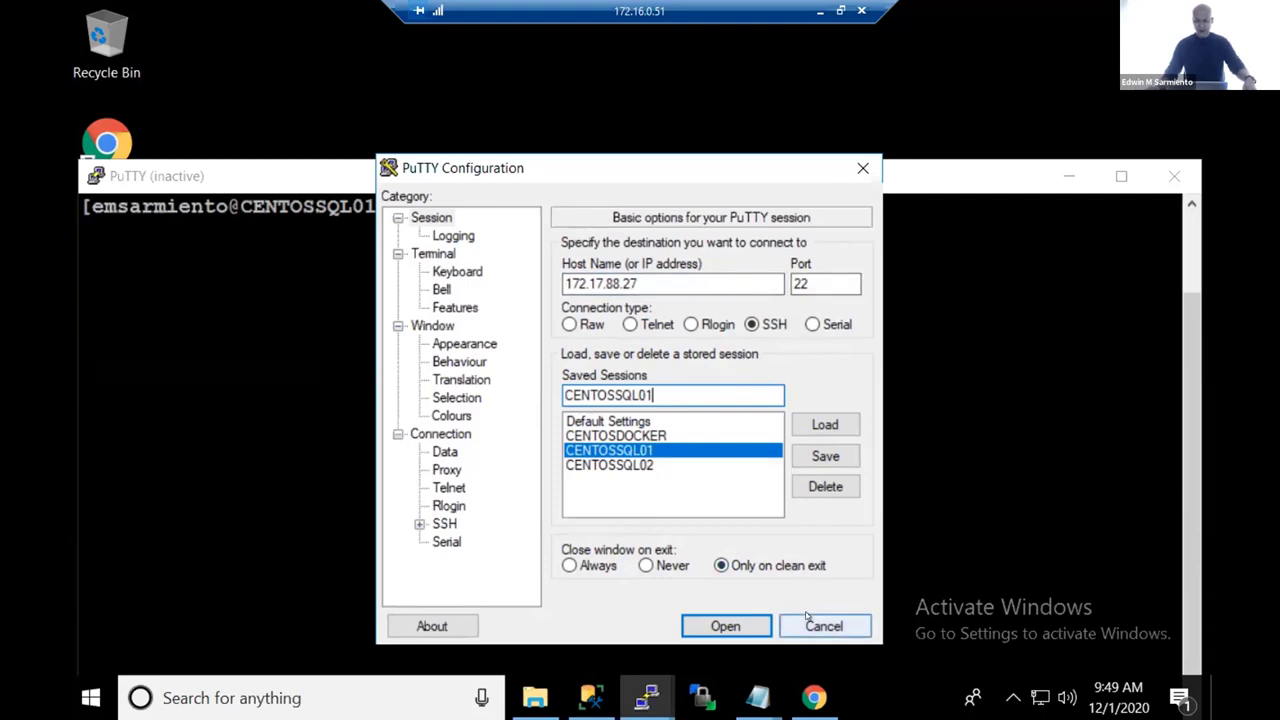
left_click(1174, 176)
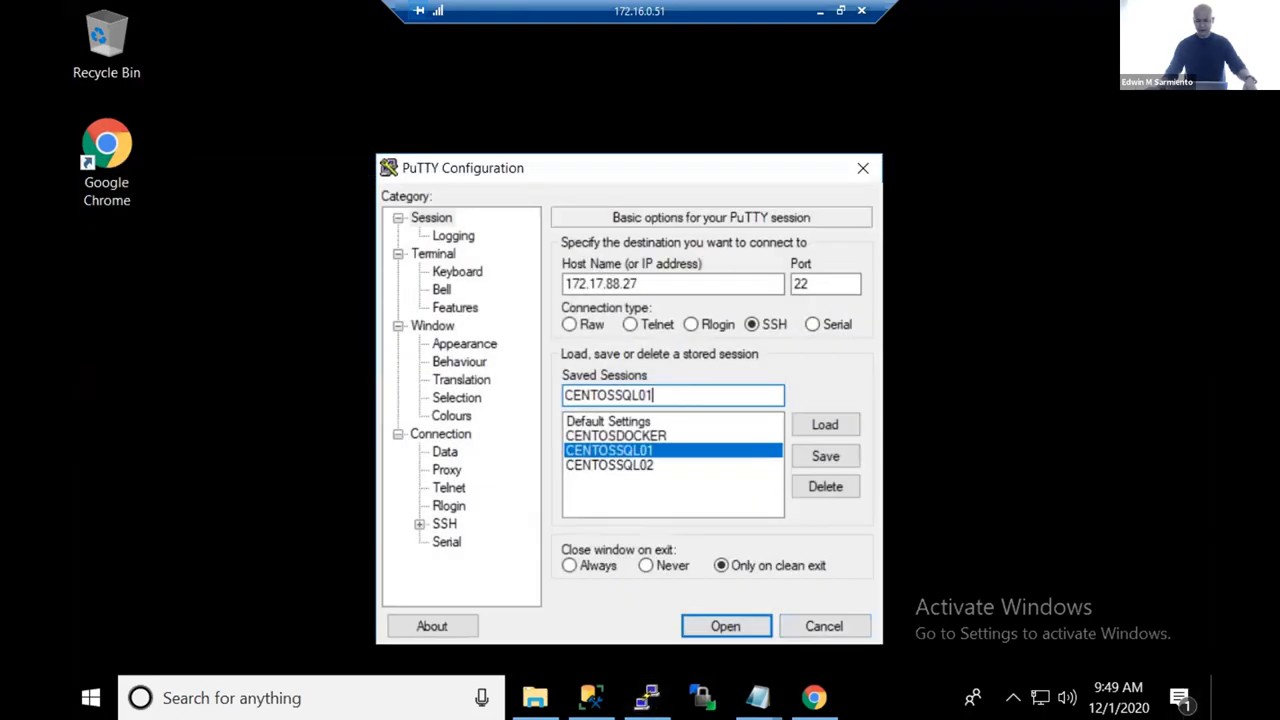
- Bring up WinSCP, closing its Login dialog and the new-version notification without connecting
left_click(700, 697)
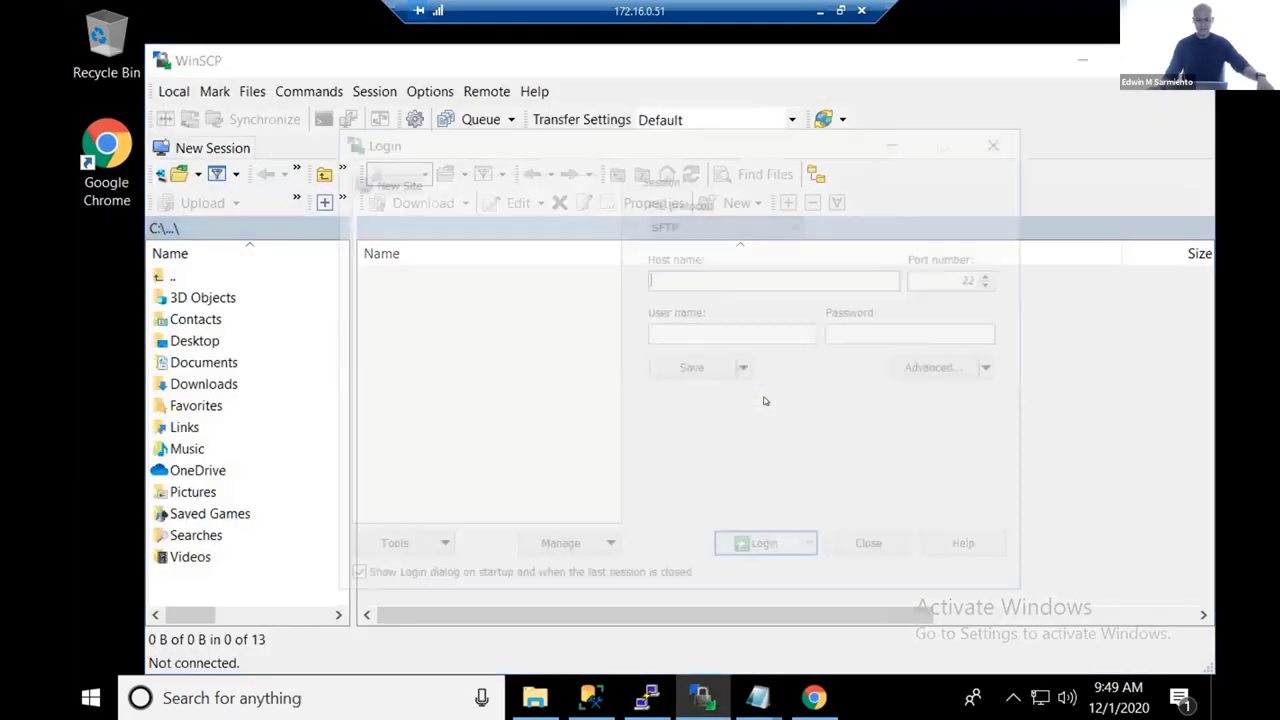
left_click(878, 549)
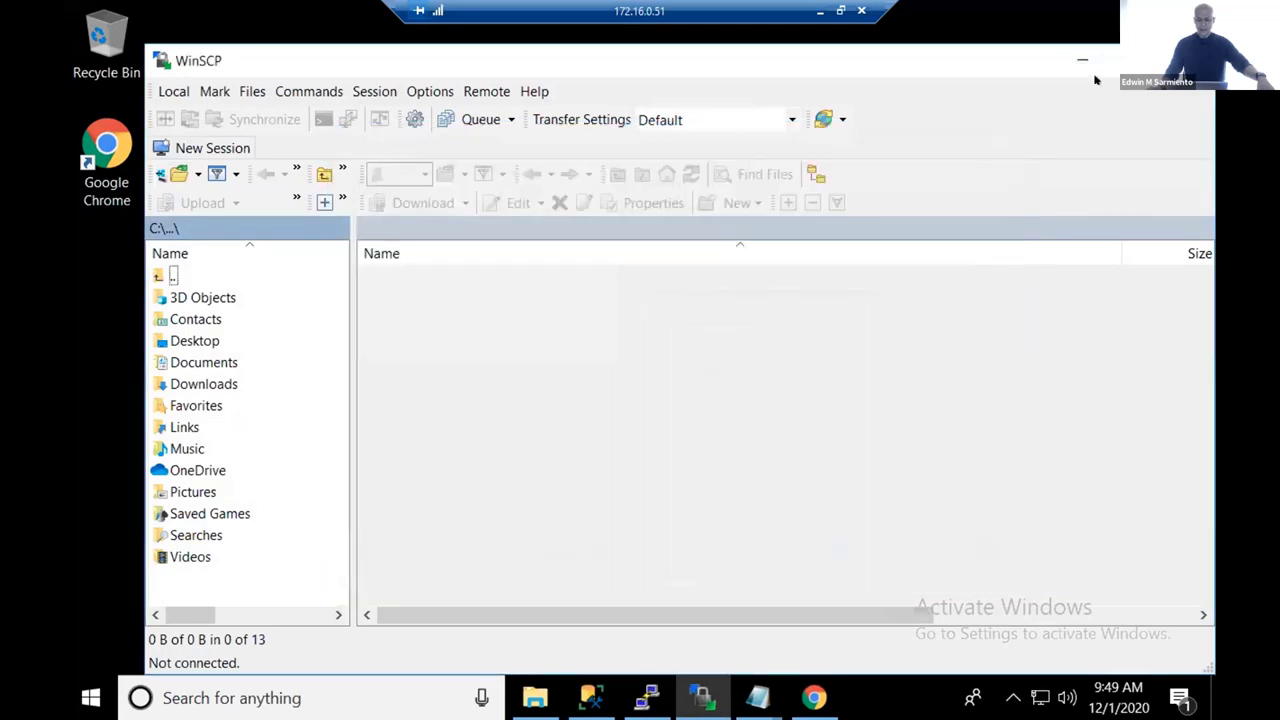
left_click_drag(988, 55, 944, 55)
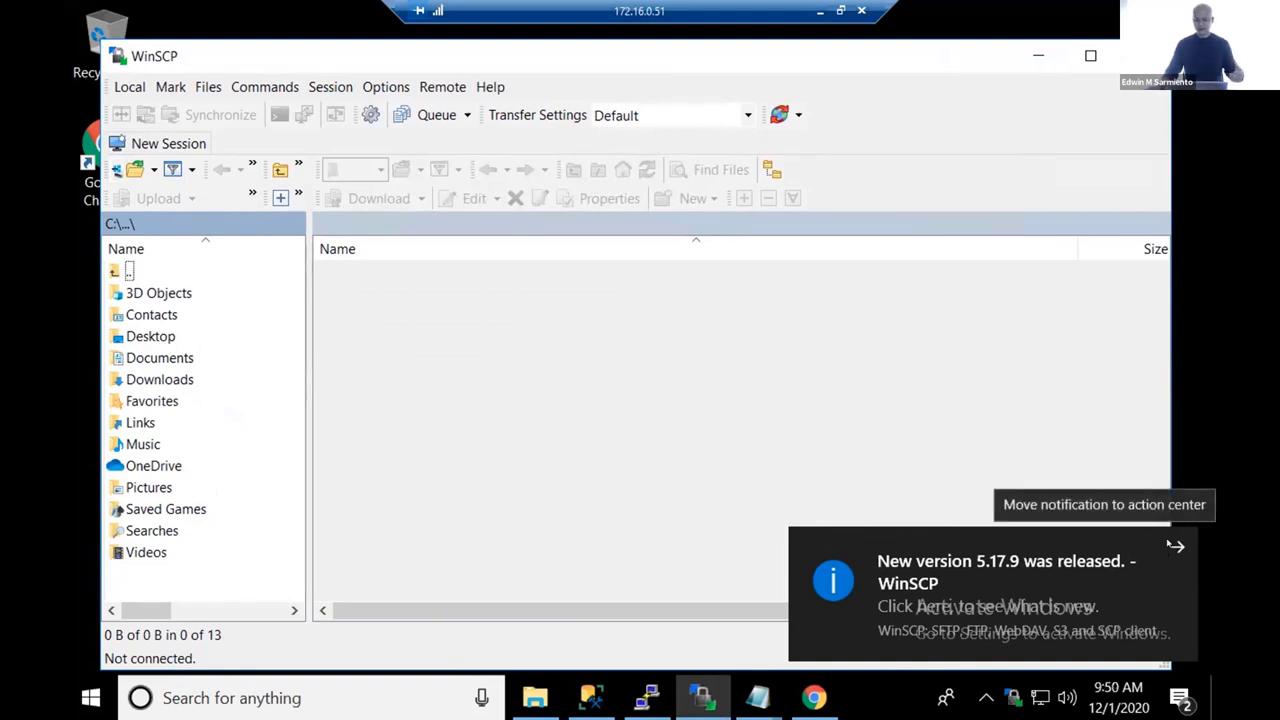
left_click(1175, 546)
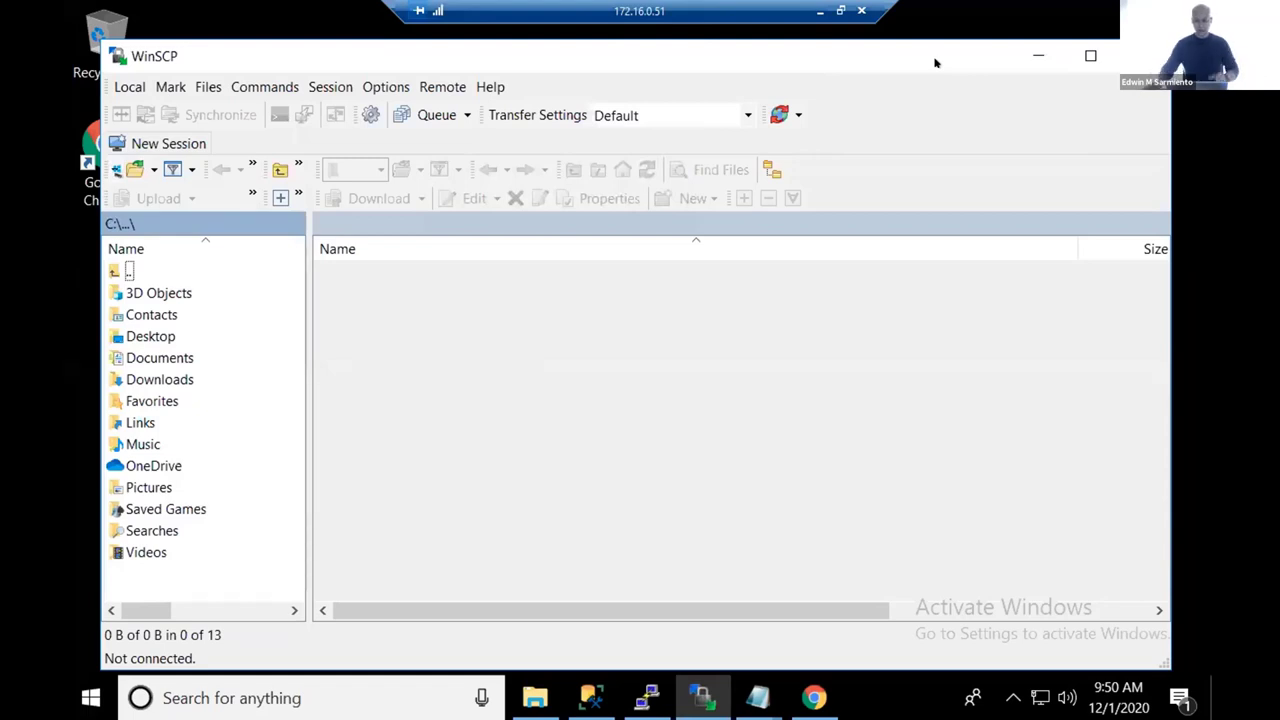
left_click(815, 698)
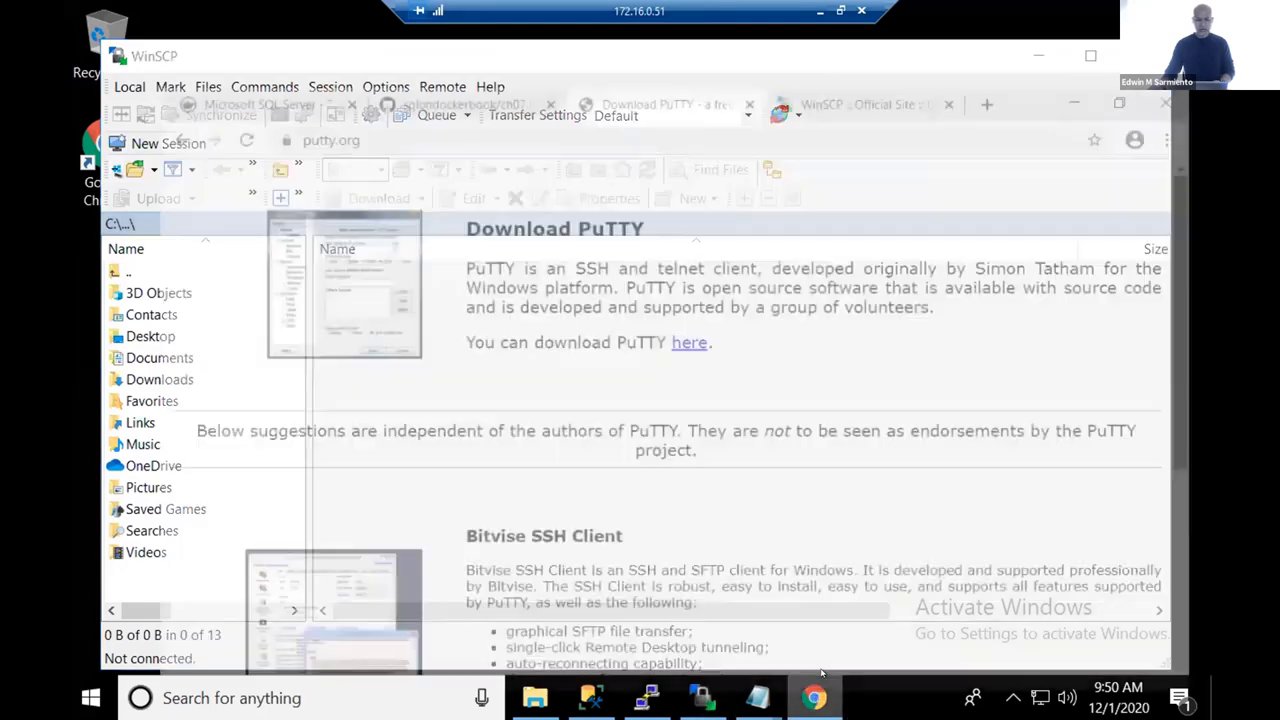
left_click(890, 52)
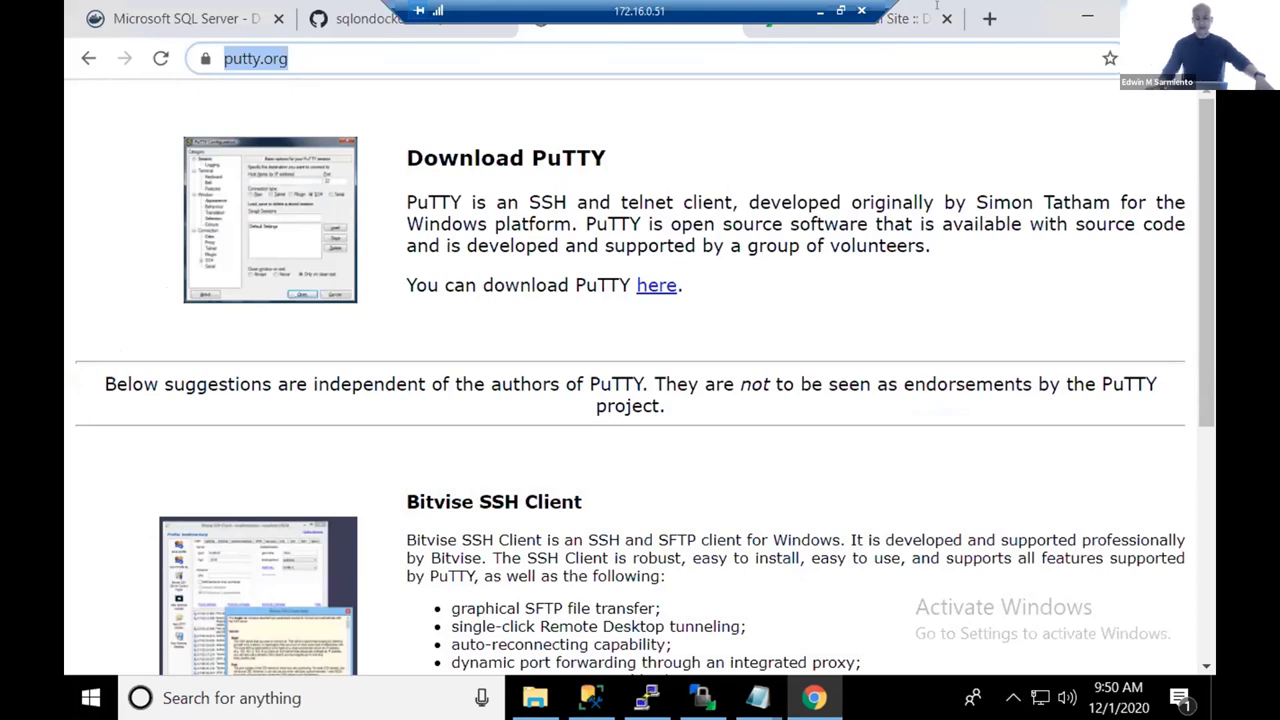
left_click(903, 24)
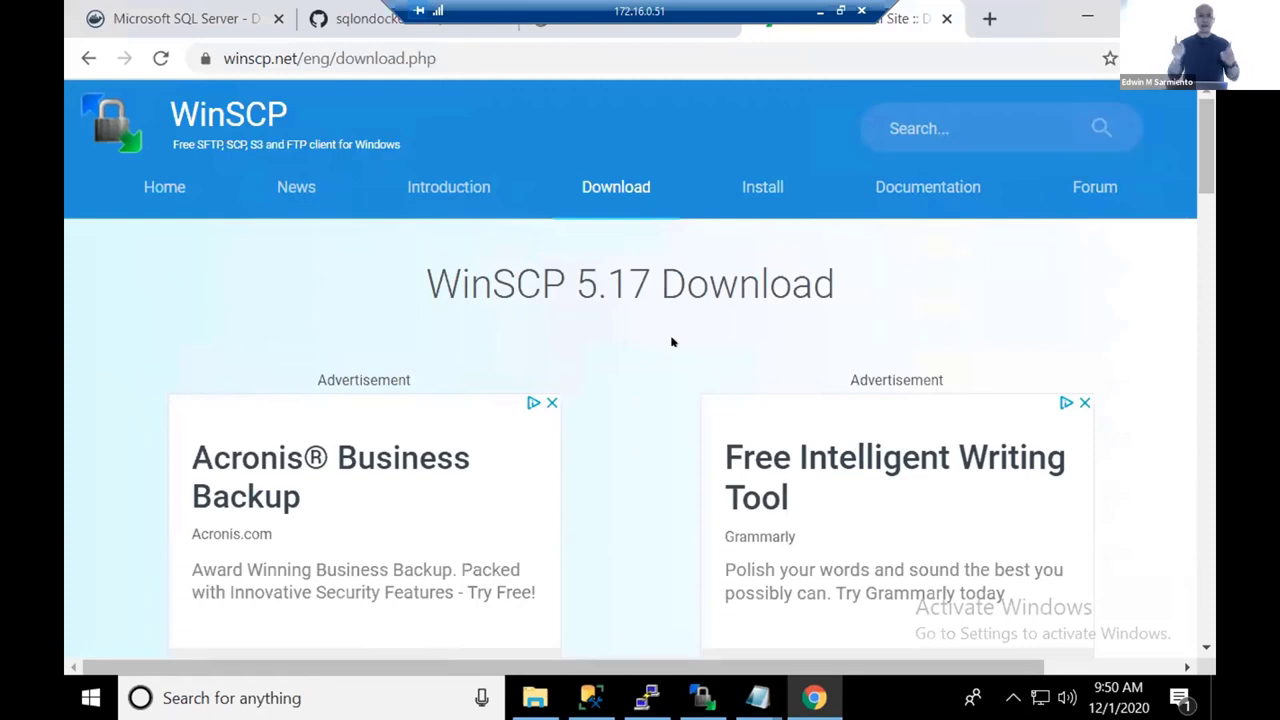
left_click(1088, 17)
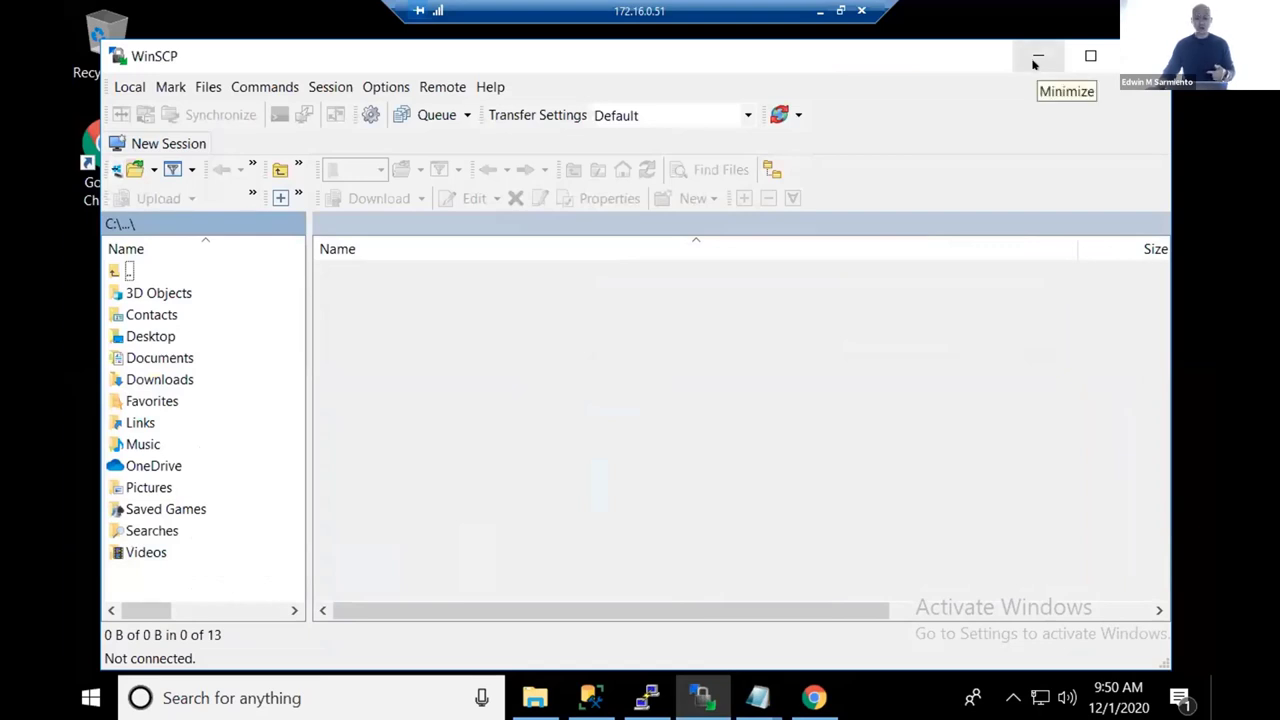
- Open the CENTOSSQL01 connection, which times out, and acknowledge the 'Connection timed out' error
left_click(1035, 60)
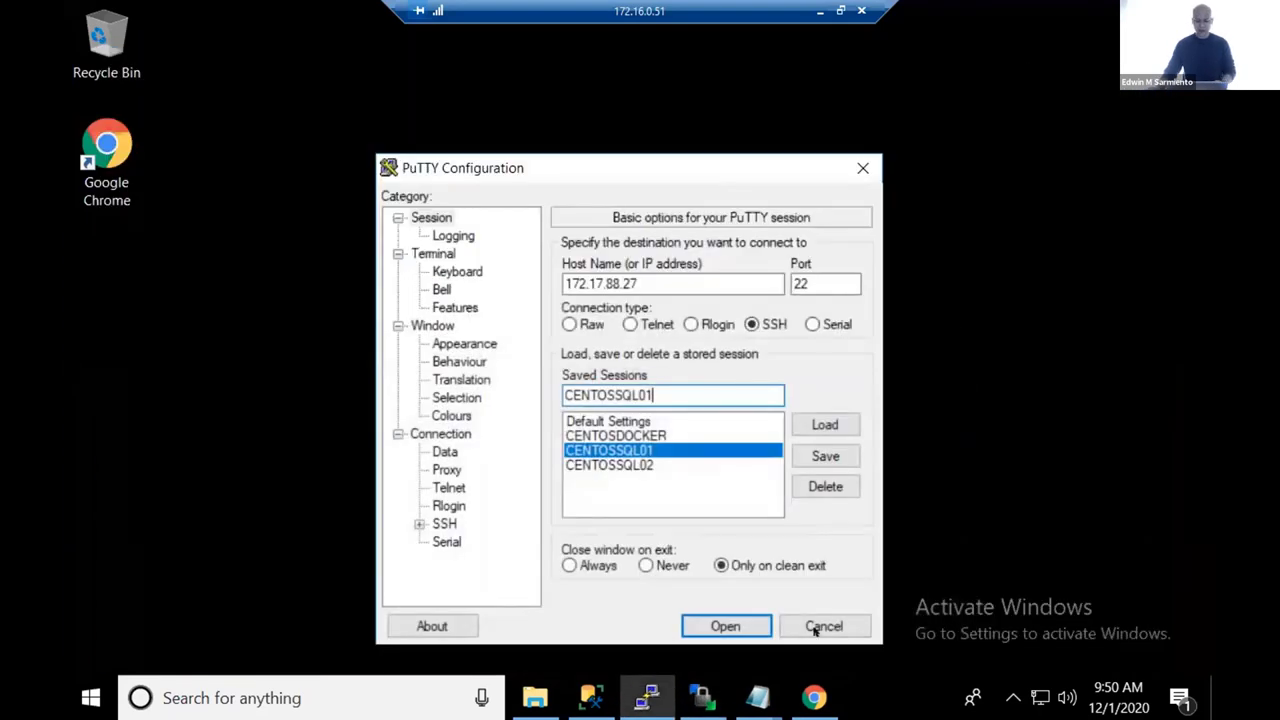
left_click(726, 626)
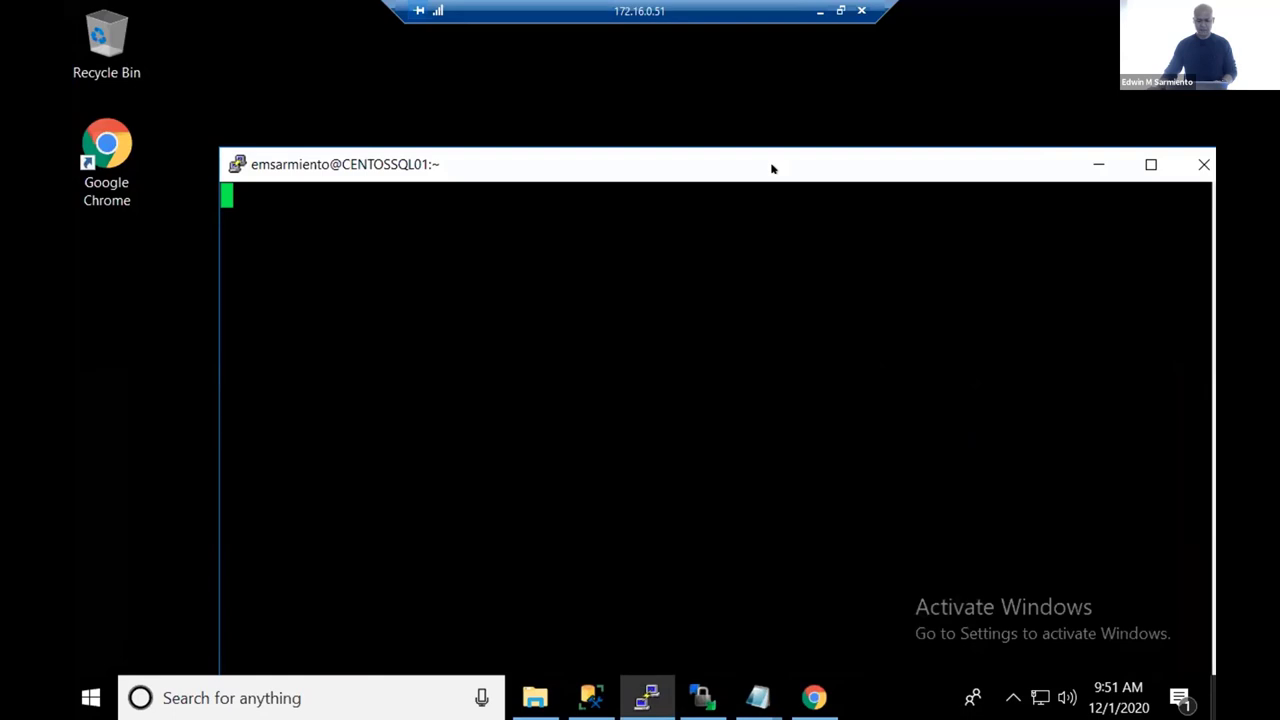
left_click_drag(772, 168, 653, 81)
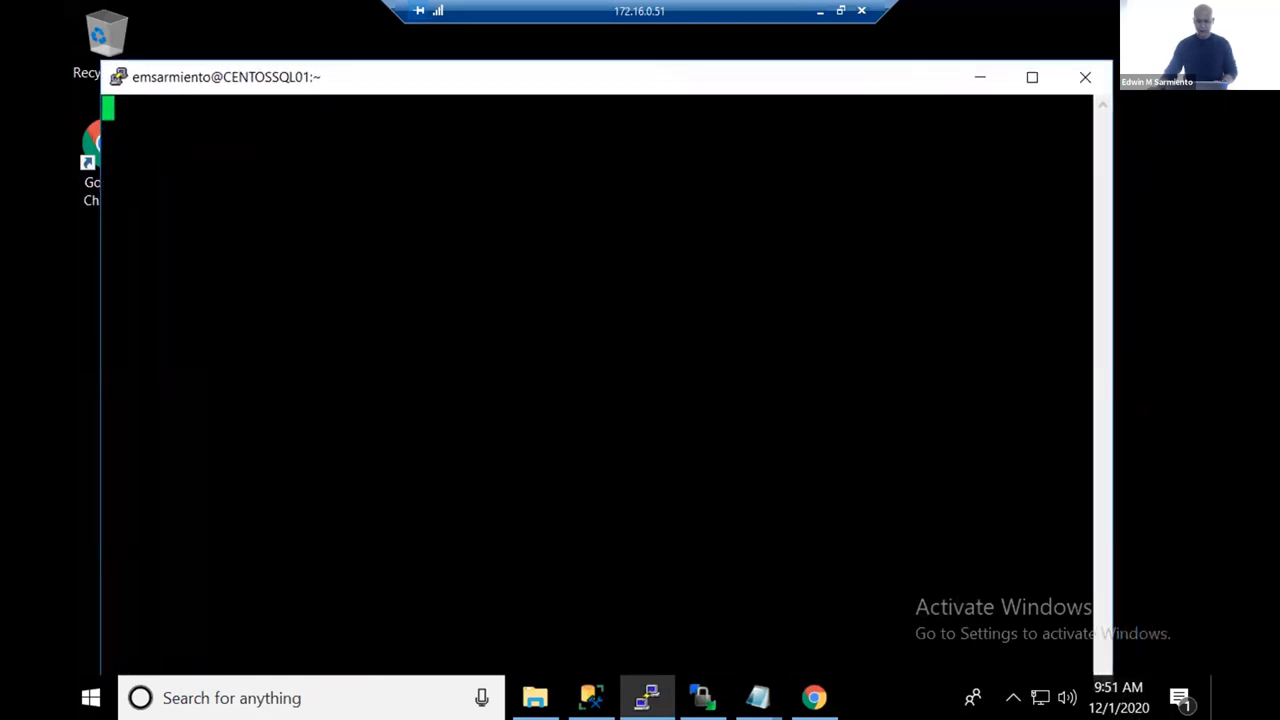
left_click_drag(912, 78, 916, 163)
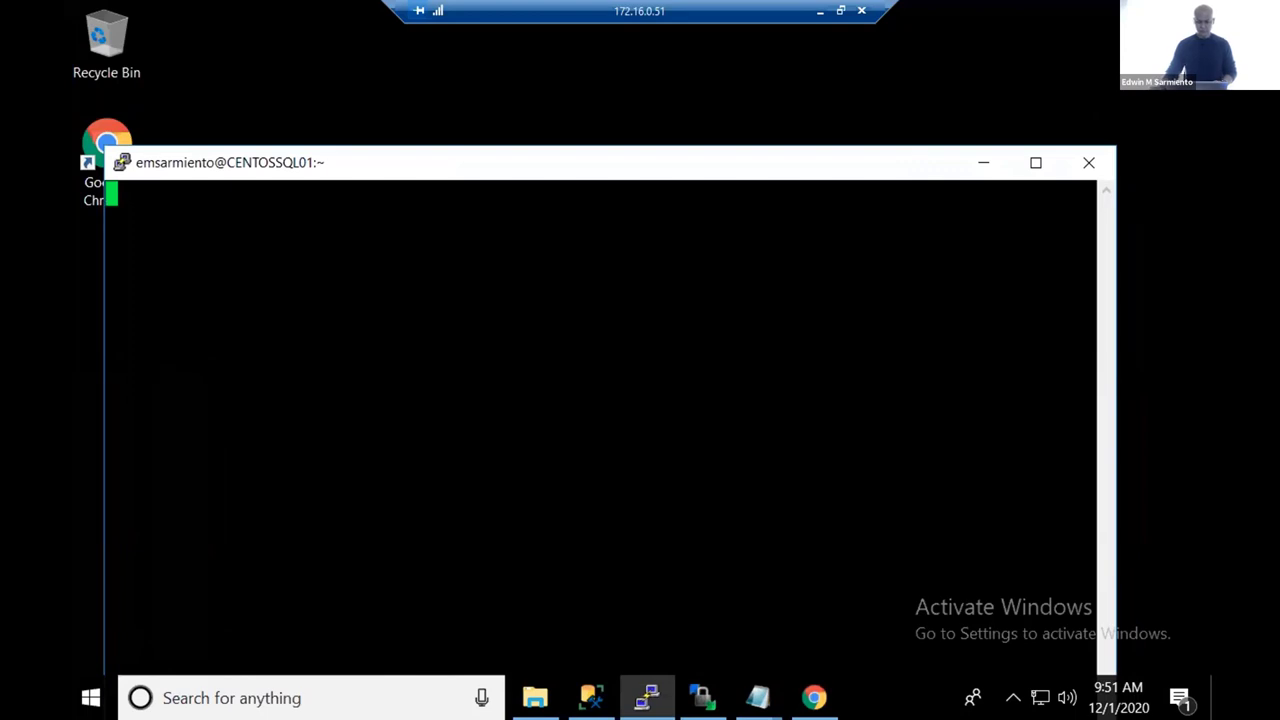
mouse_move(591, 697)
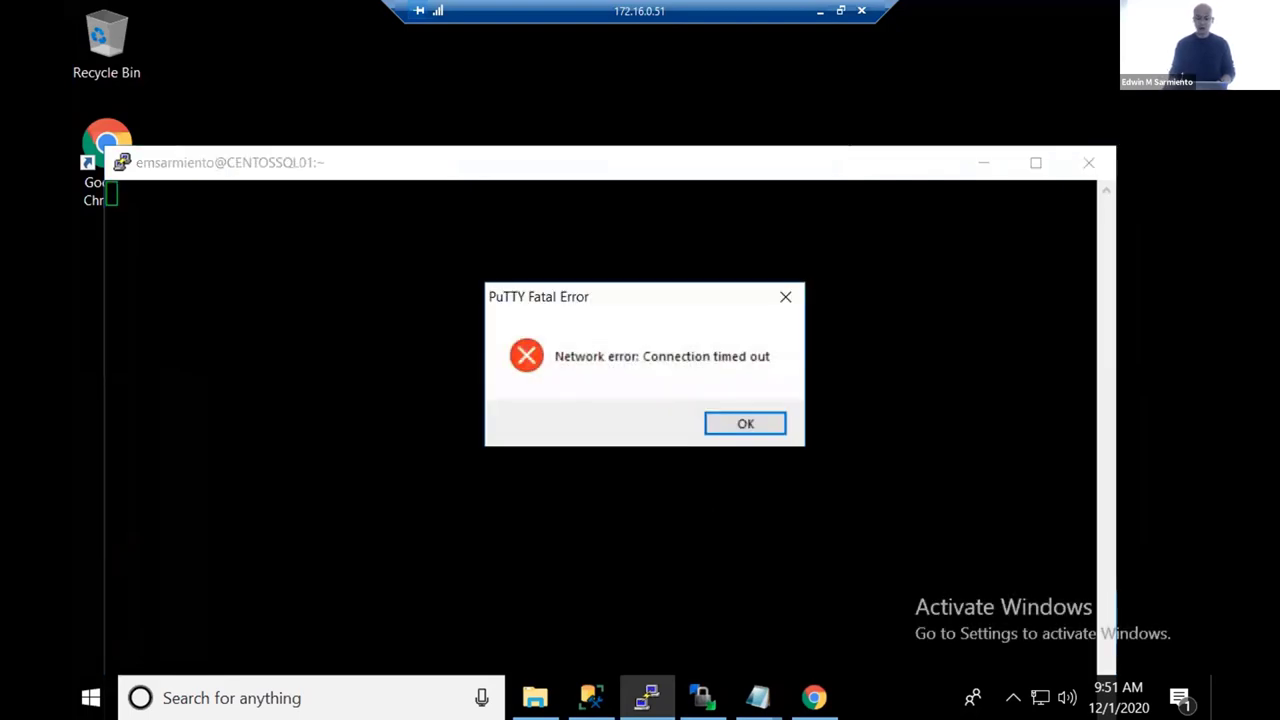
left_click(740, 424)
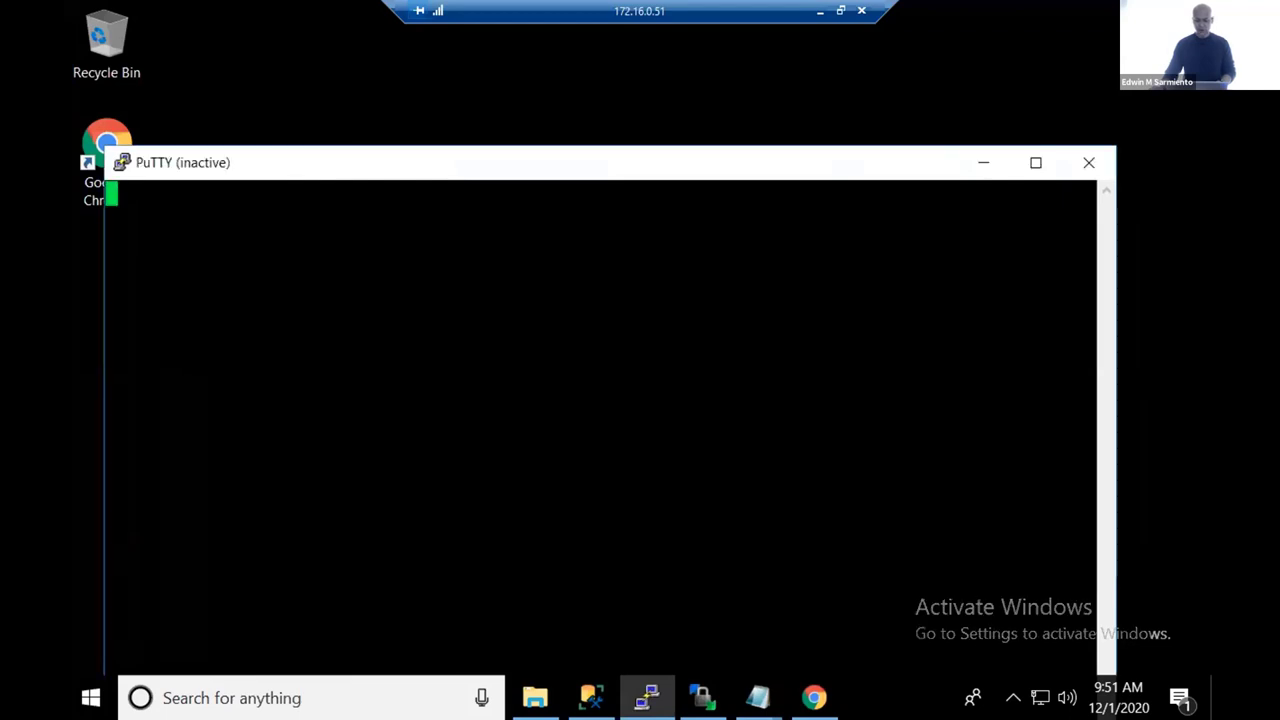
left_click(1067, 697)
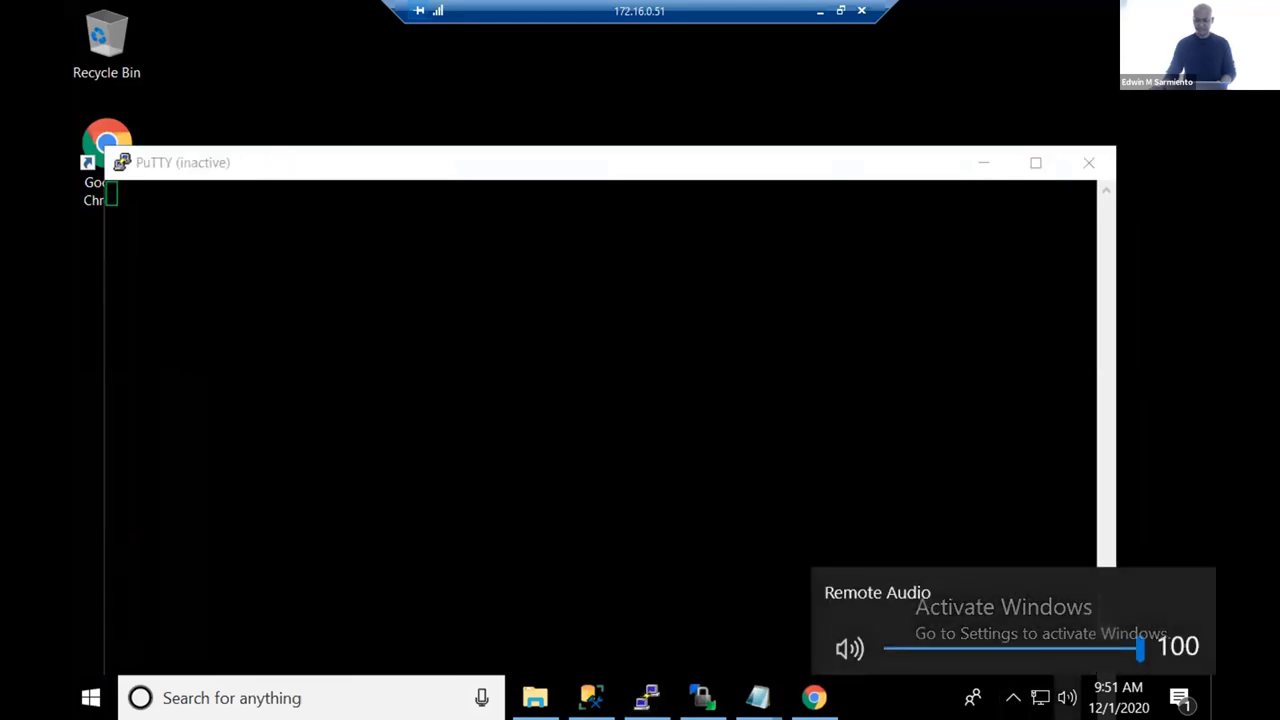
left_click(848, 643)
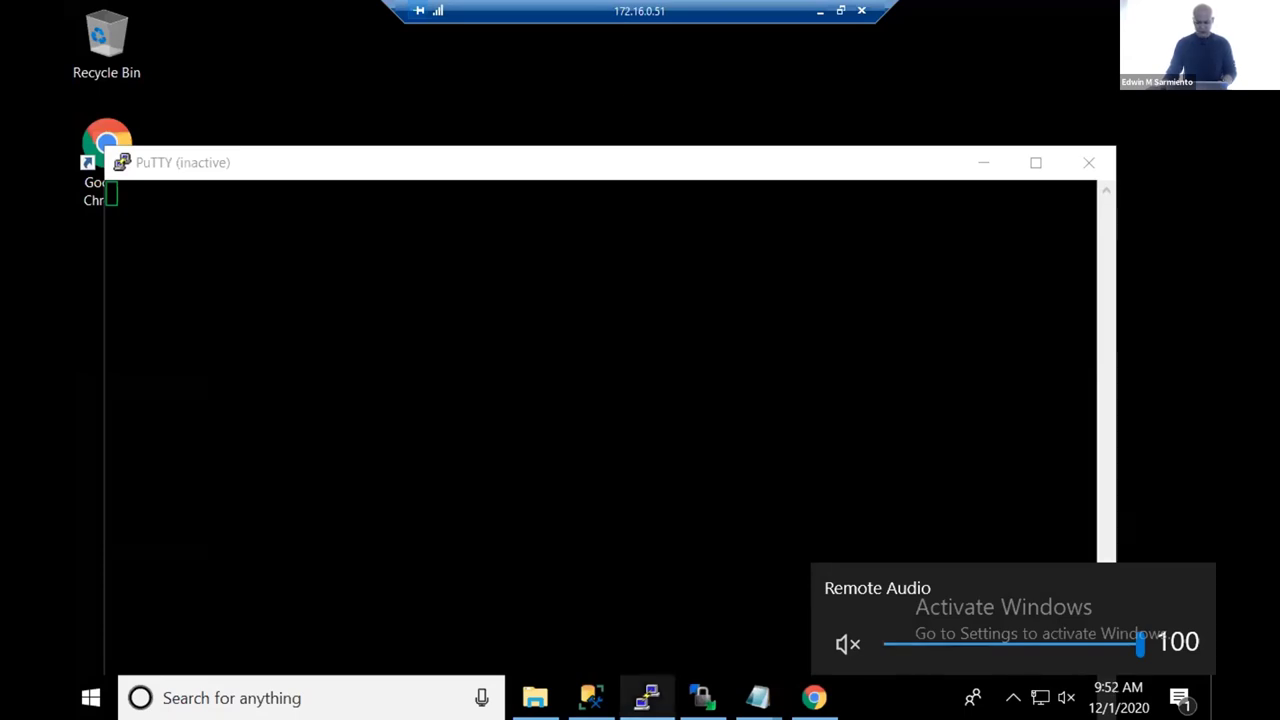
mouse_move(648, 697)
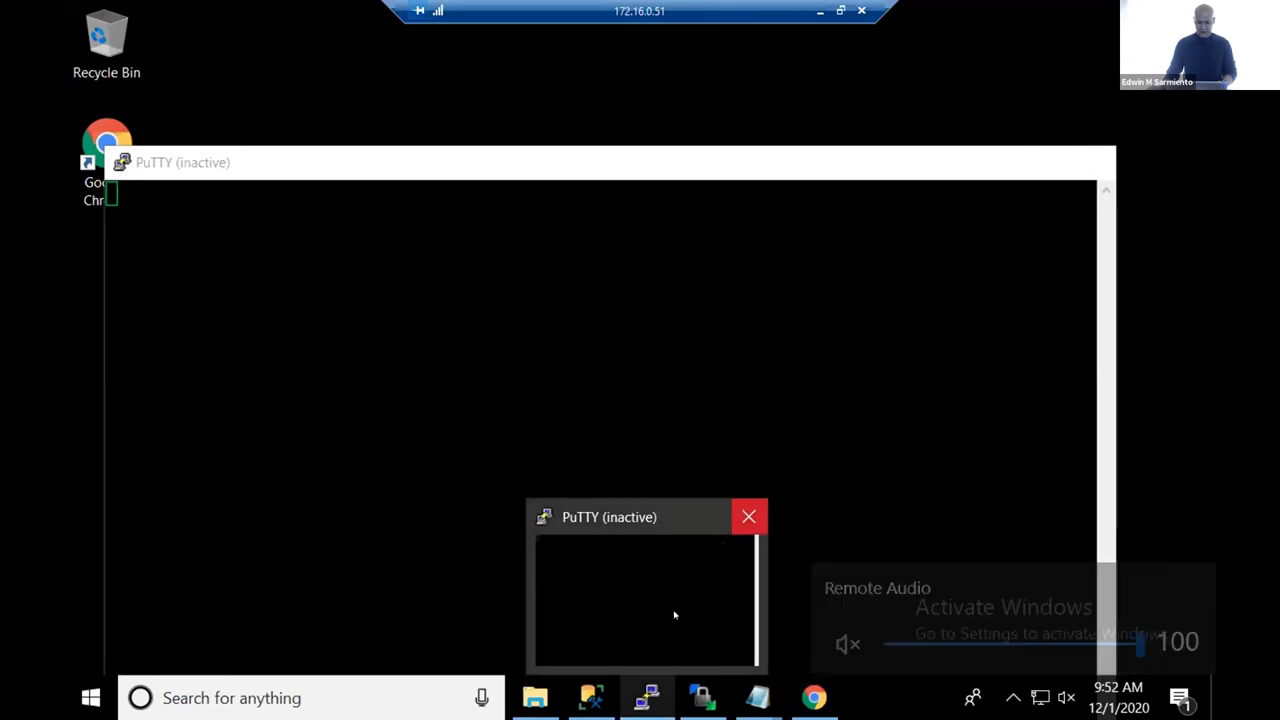
- Close the inactive session, load CENTOSSQL01 with host changed to 172.17.88.29, and connect
left_click(749, 517)
right_click(648, 697)
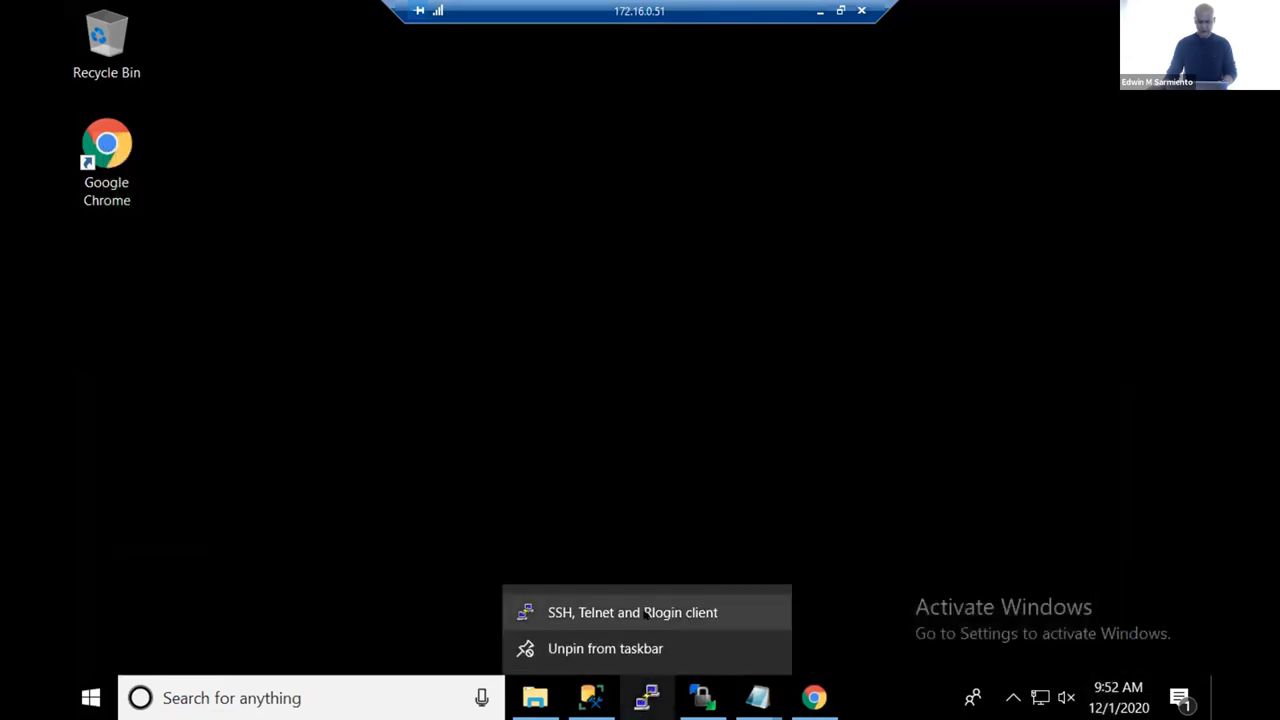
left_click(646, 611)
left_click(620, 410)
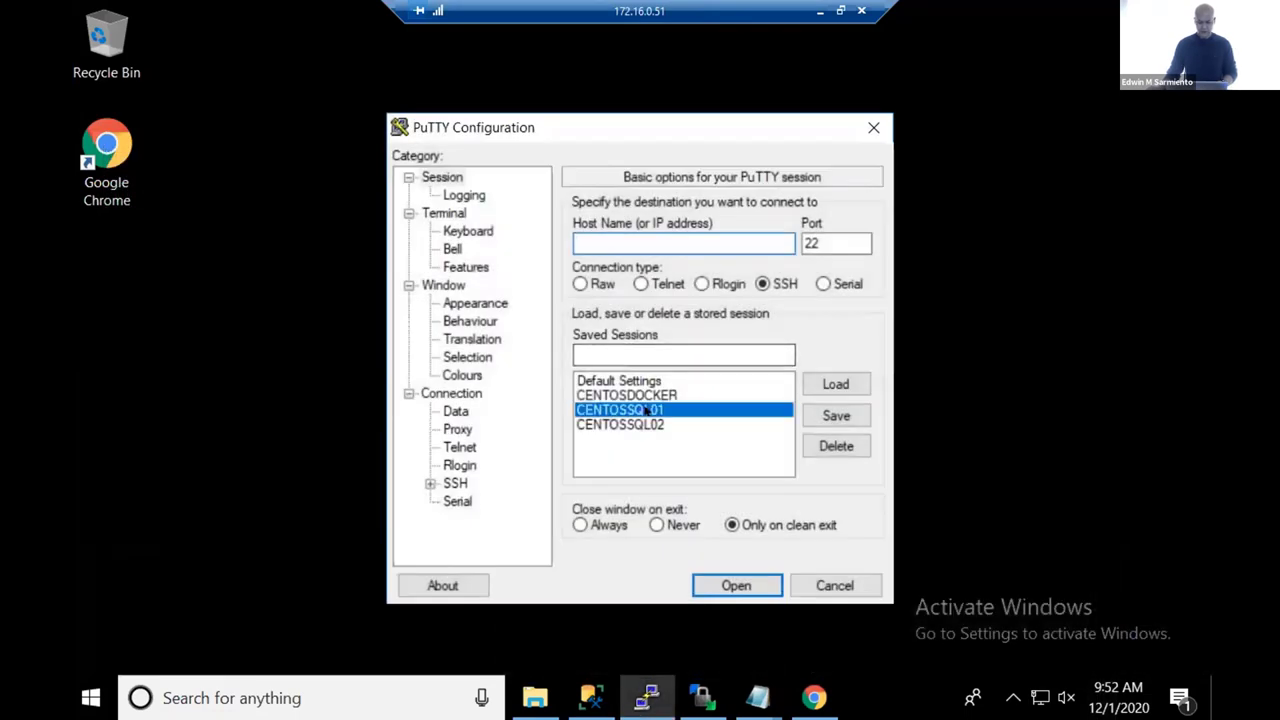
left_click(836, 384)
left_click(649, 243)
key("BackSpace")
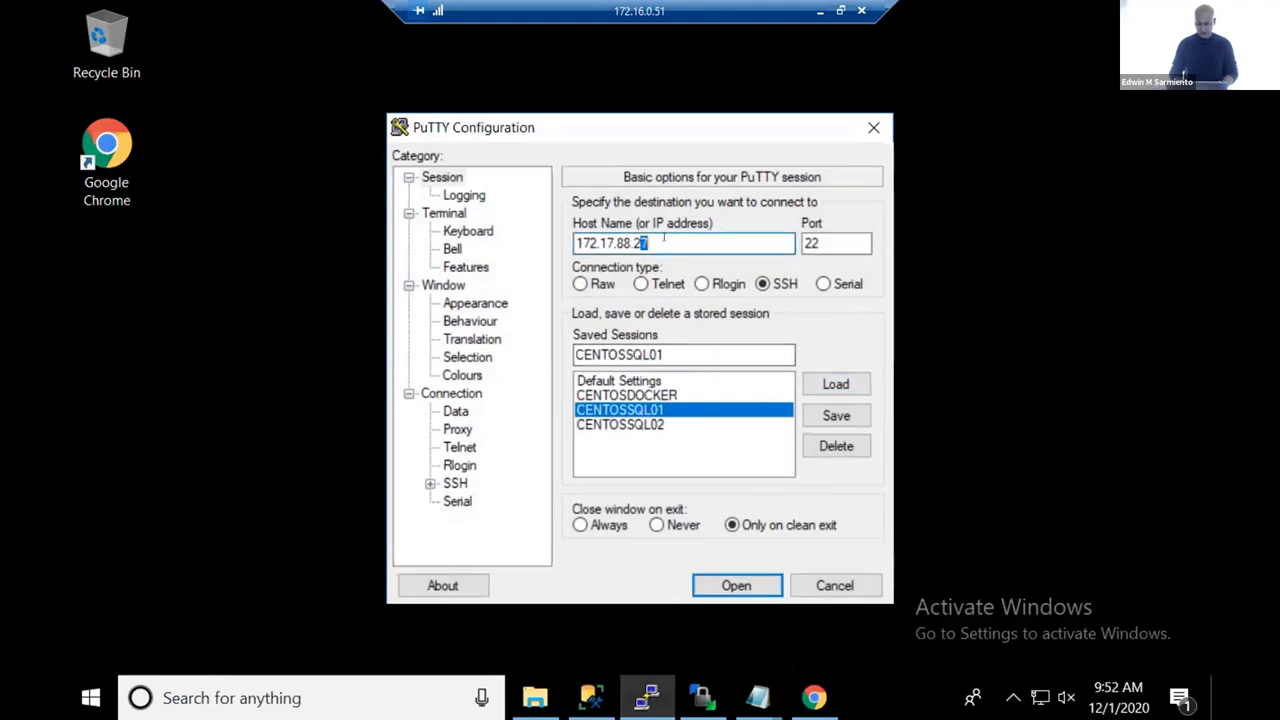
type("9")
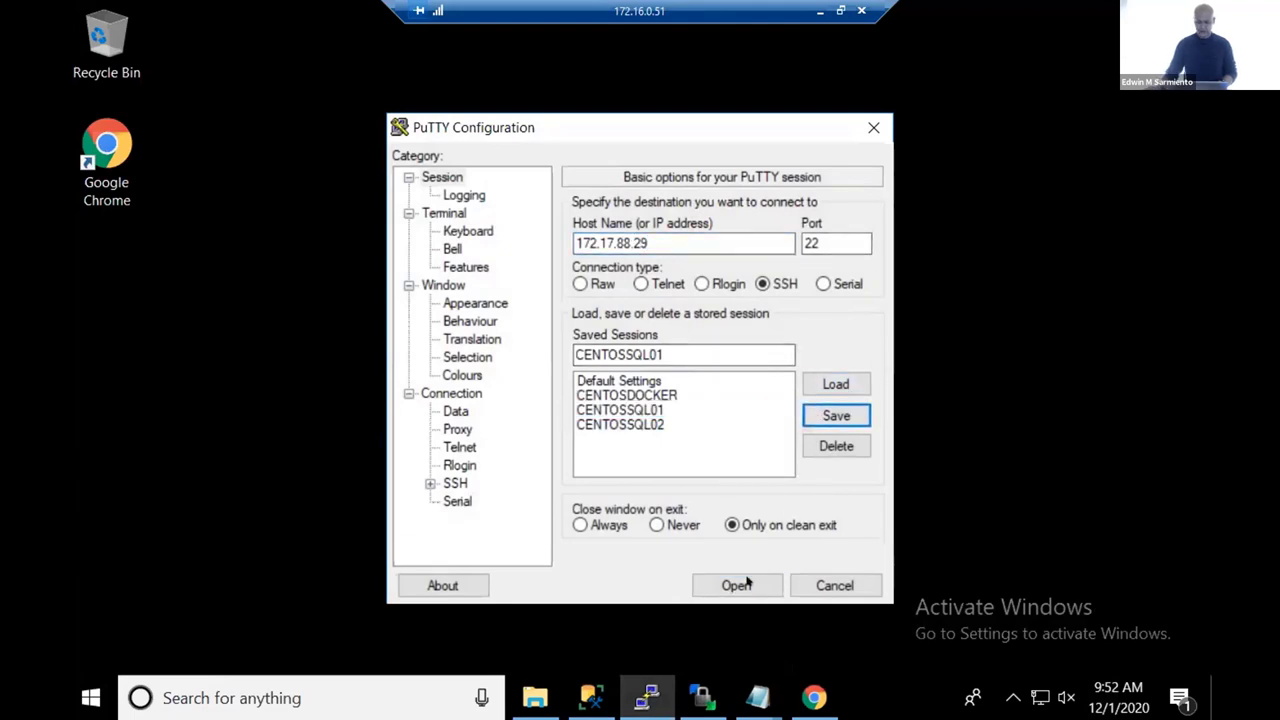
left_click(737, 586)
- Accept the server's host key and log in with the user name and password
left_click(632, 487)
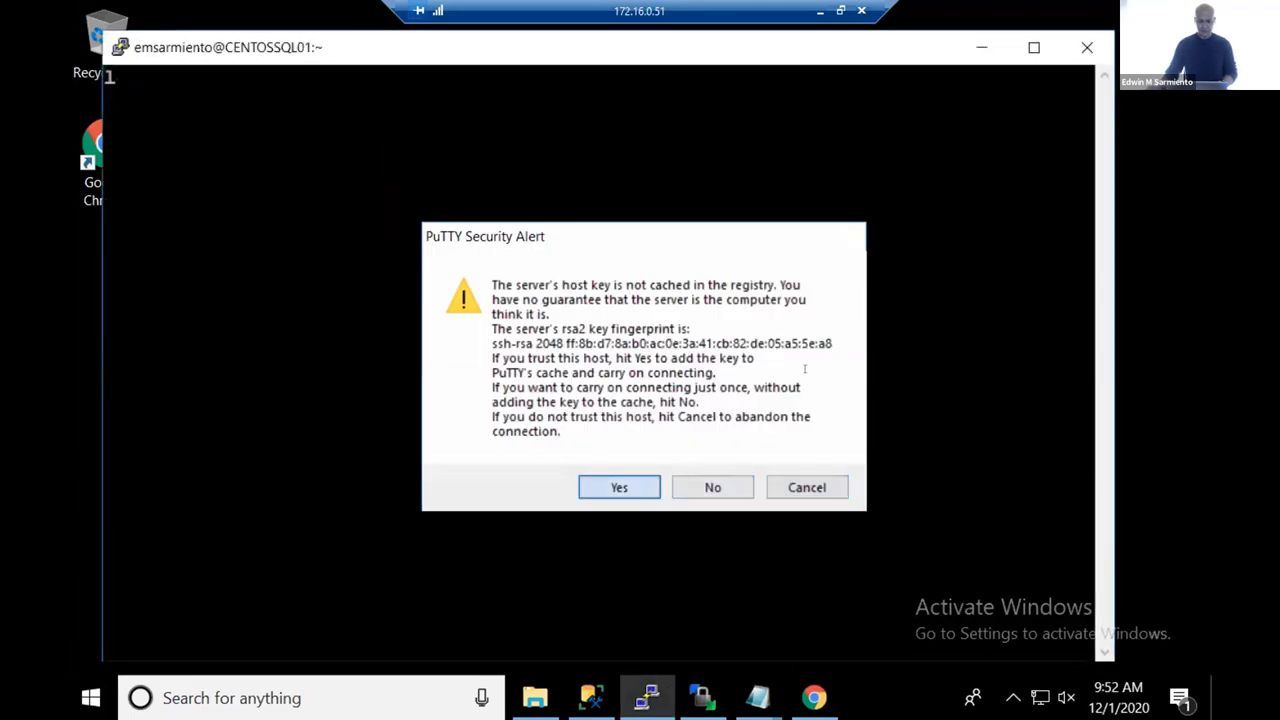
type("emsarmiento")
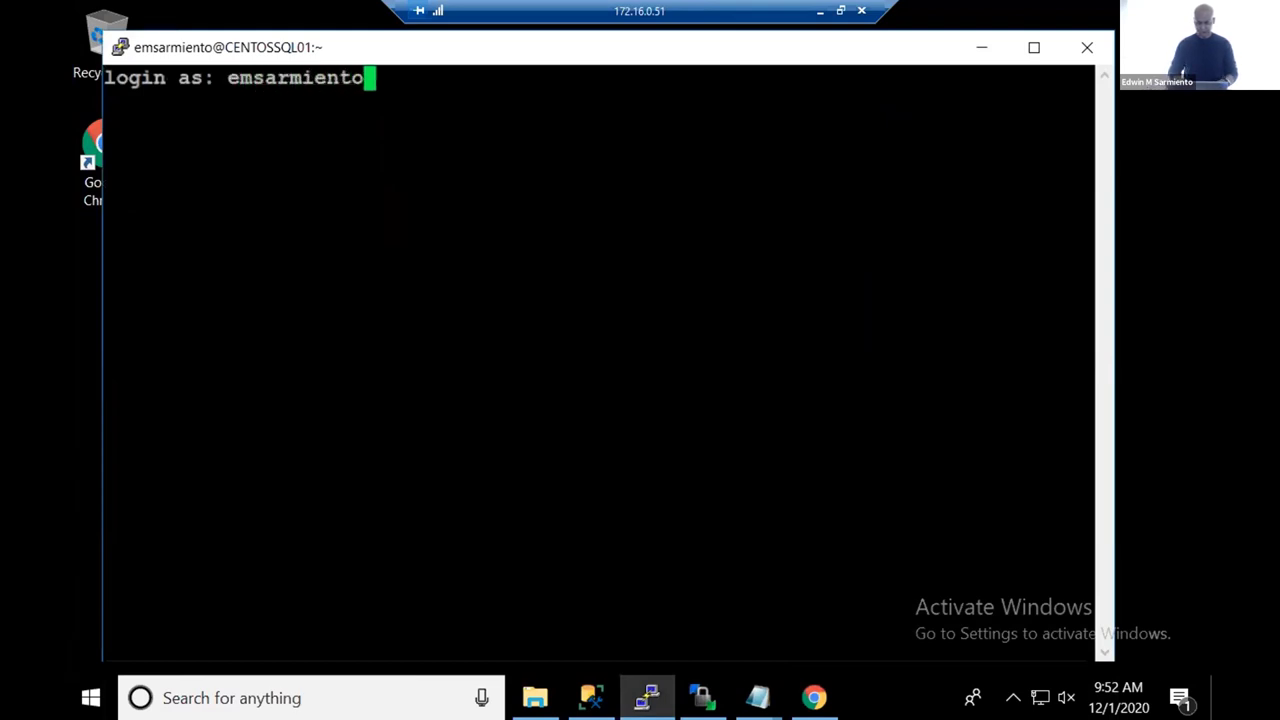
key("Return")
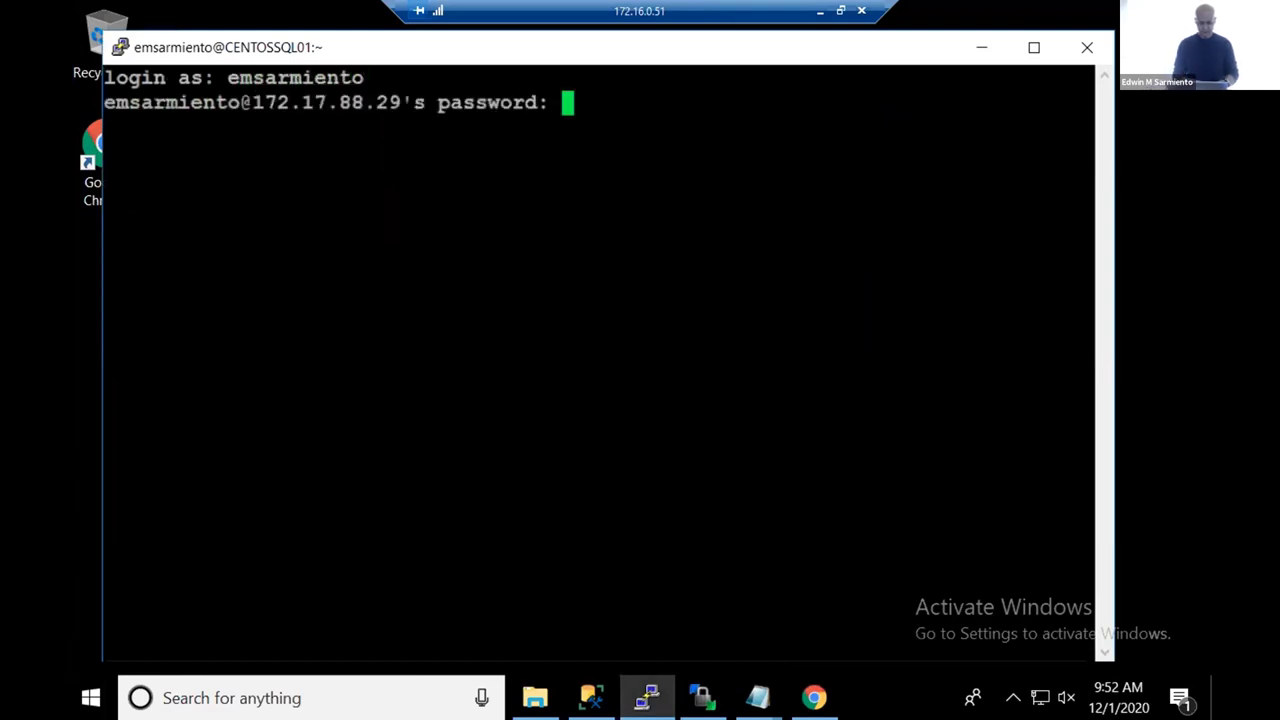
key("Return")
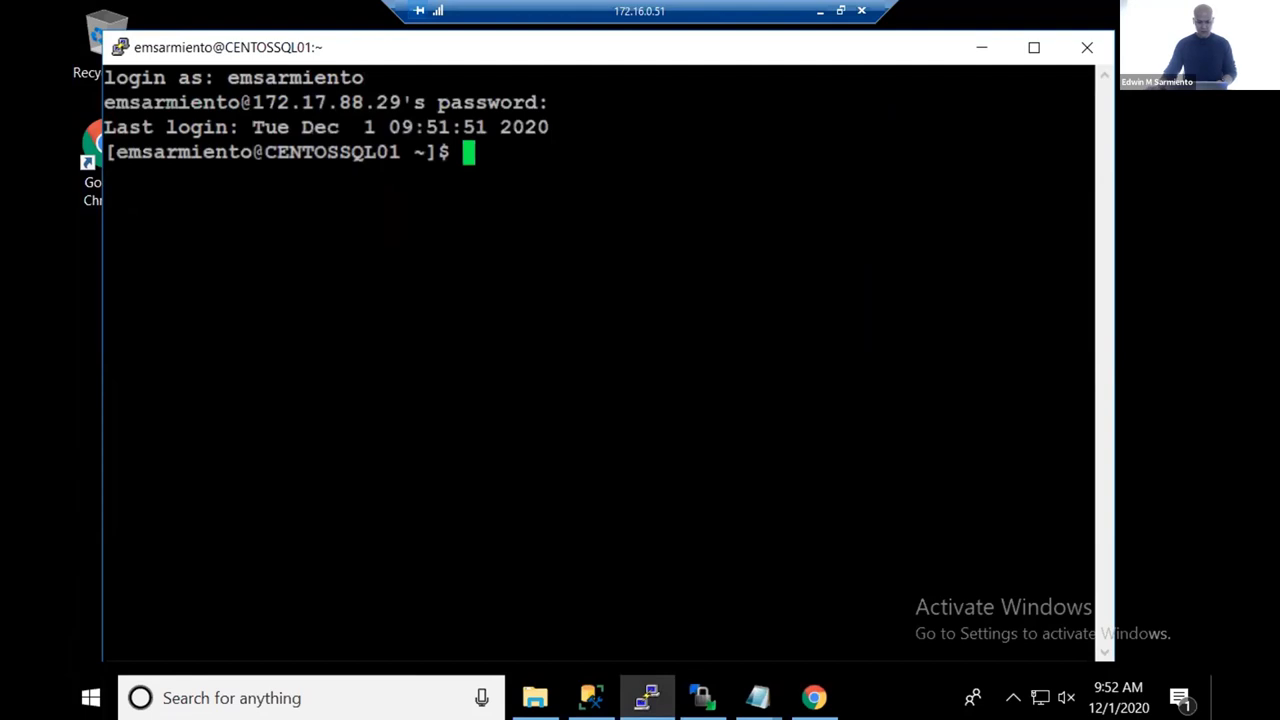
- Open and close a CENTOSSQL02 session, then reposition the CENTOSSQL01 terminal lower on the desktop
right_click(647, 697)
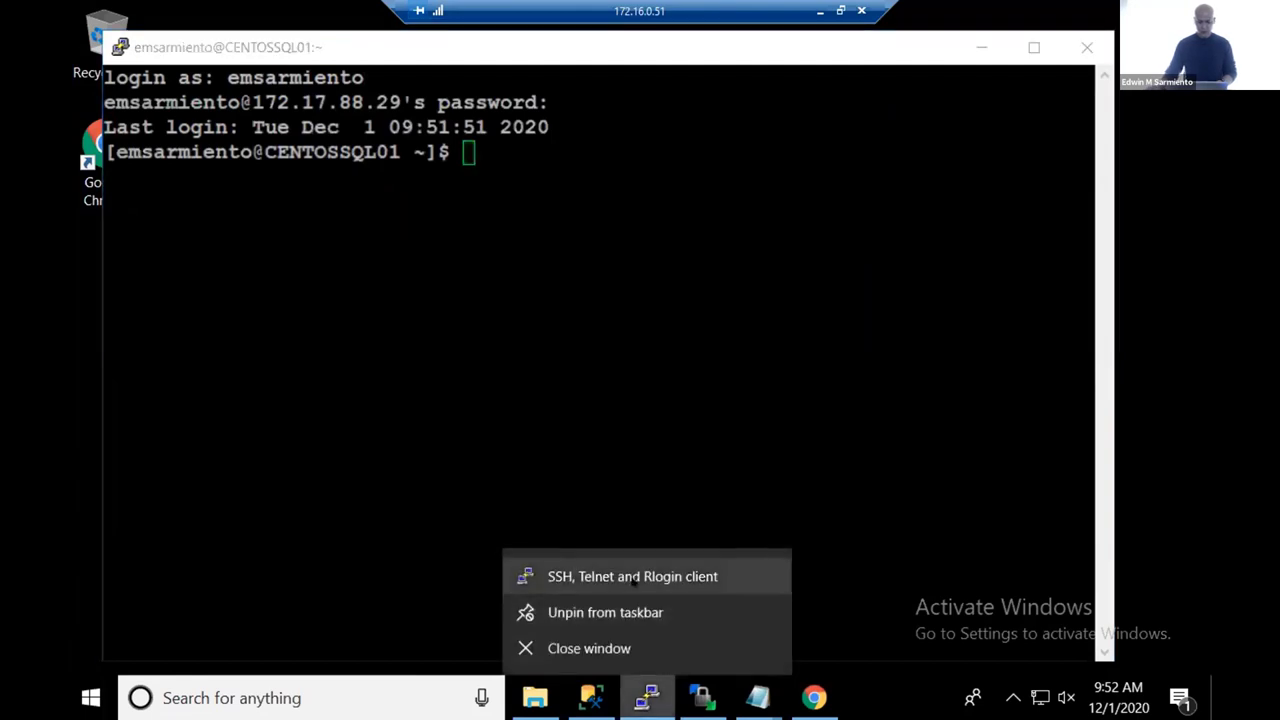
left_click(630, 576)
double_click(640, 424)
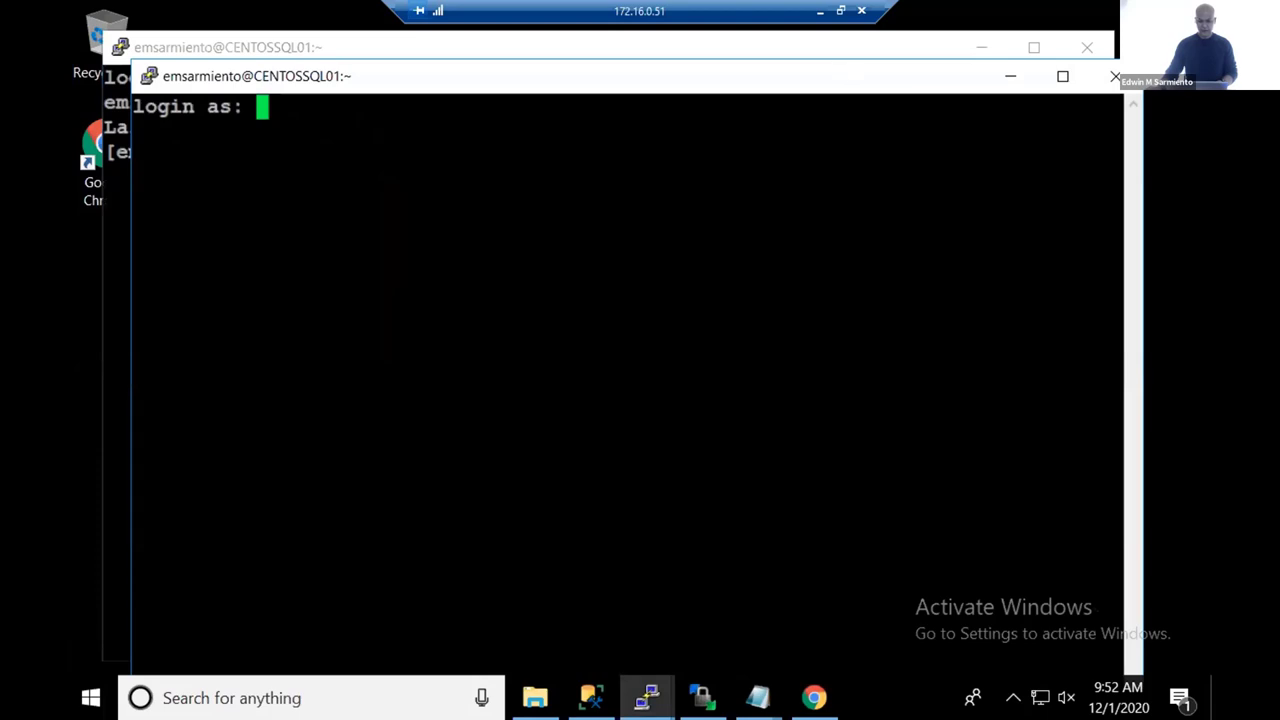
left_click_drag(846, 78, 832, 112)
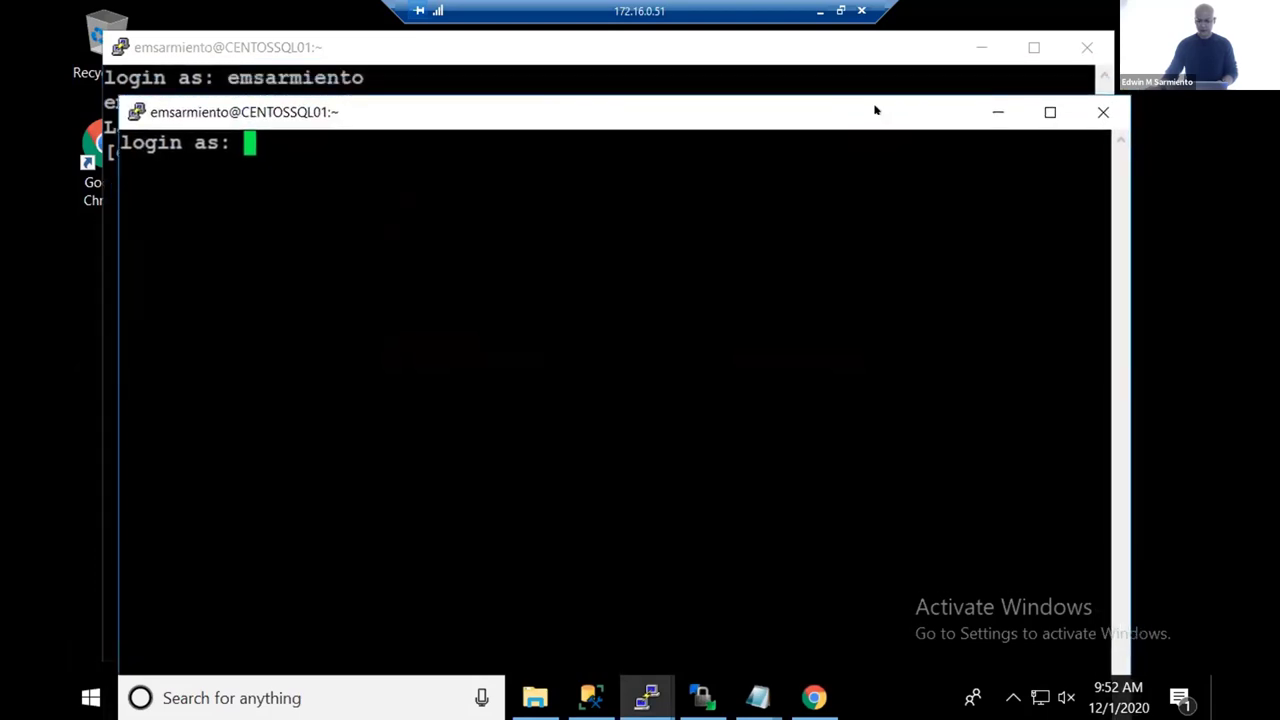
left_click(1100, 107)
left_click(671, 422)
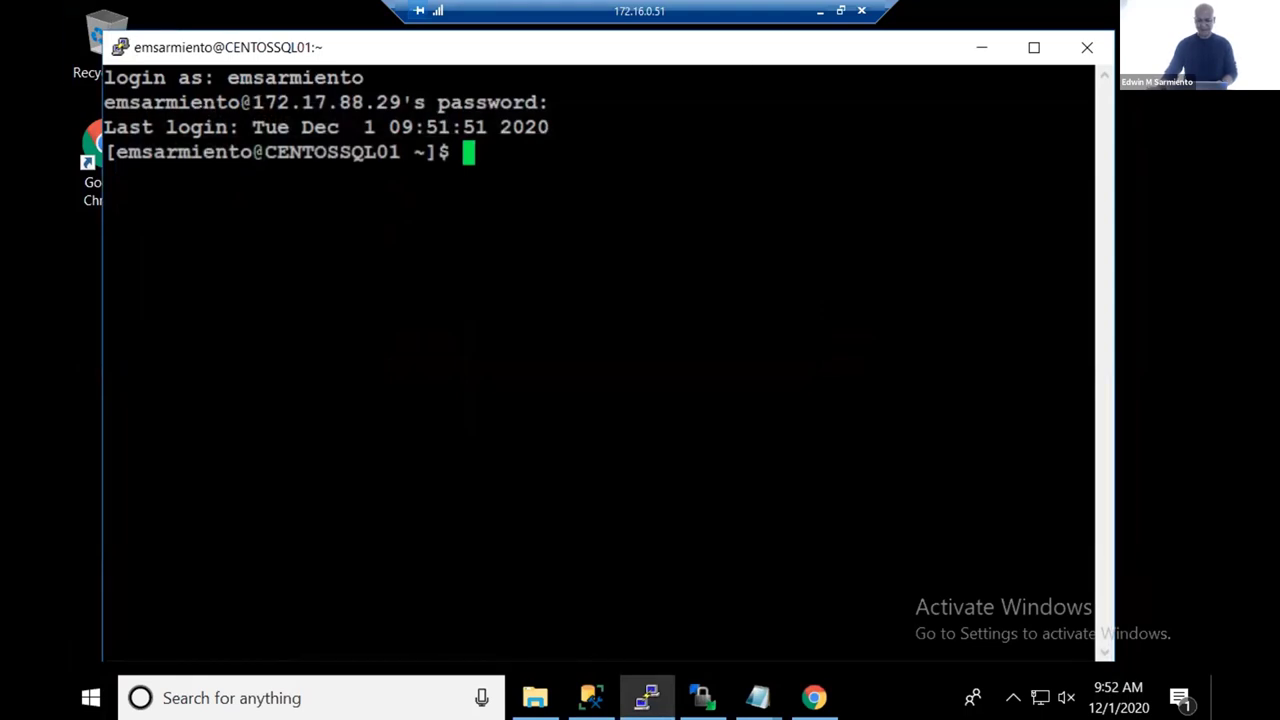
left_click_drag(817, 49, 811, 108)
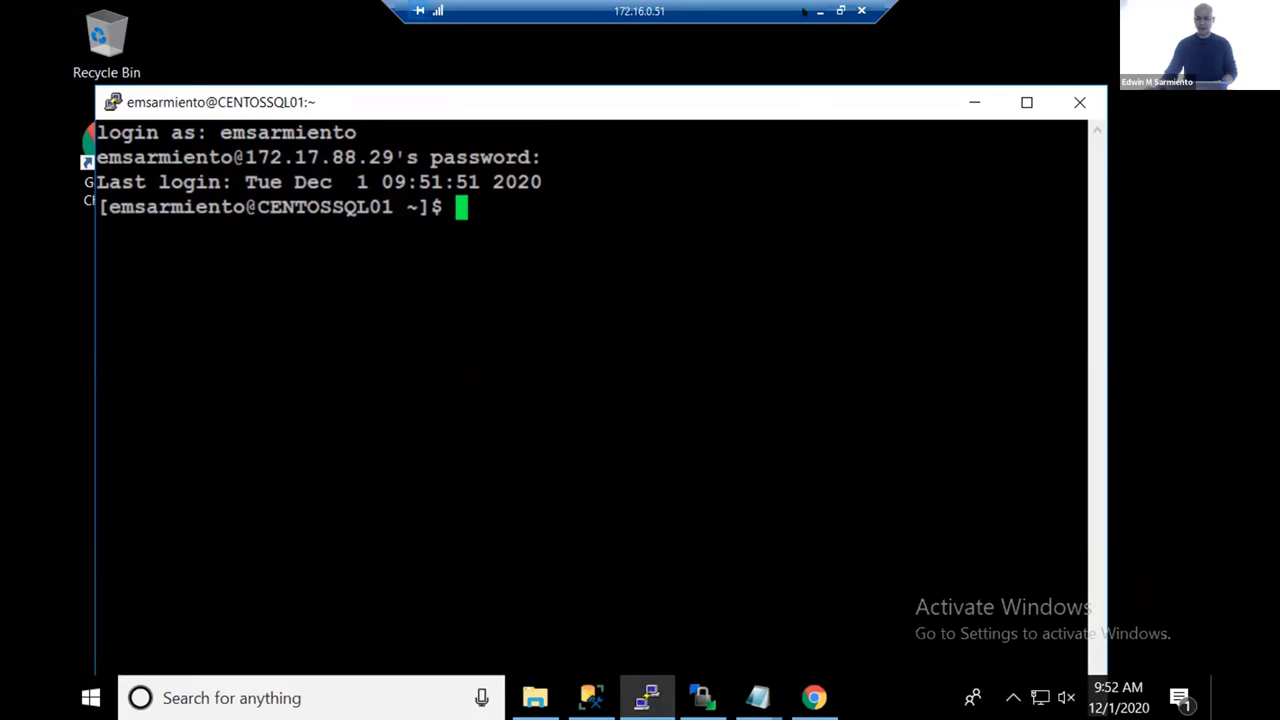
left_click_drag(622, 100, 644, 148)
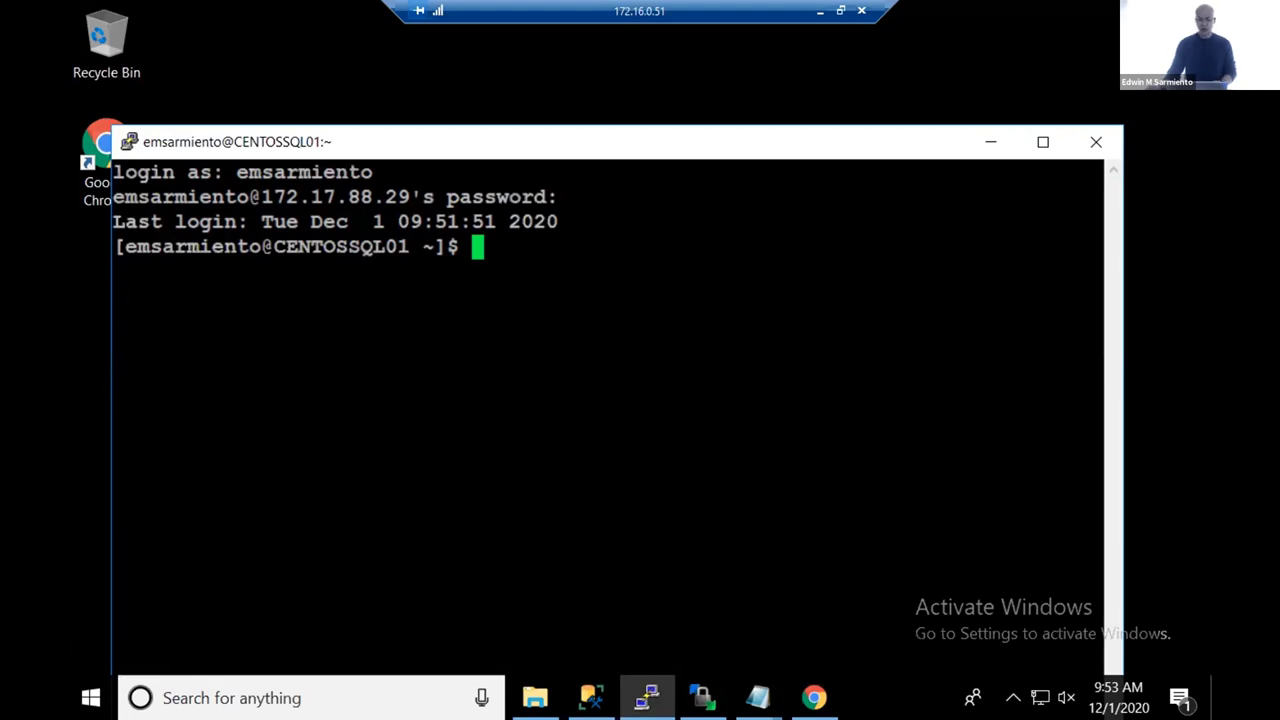
left_click(702, 697)
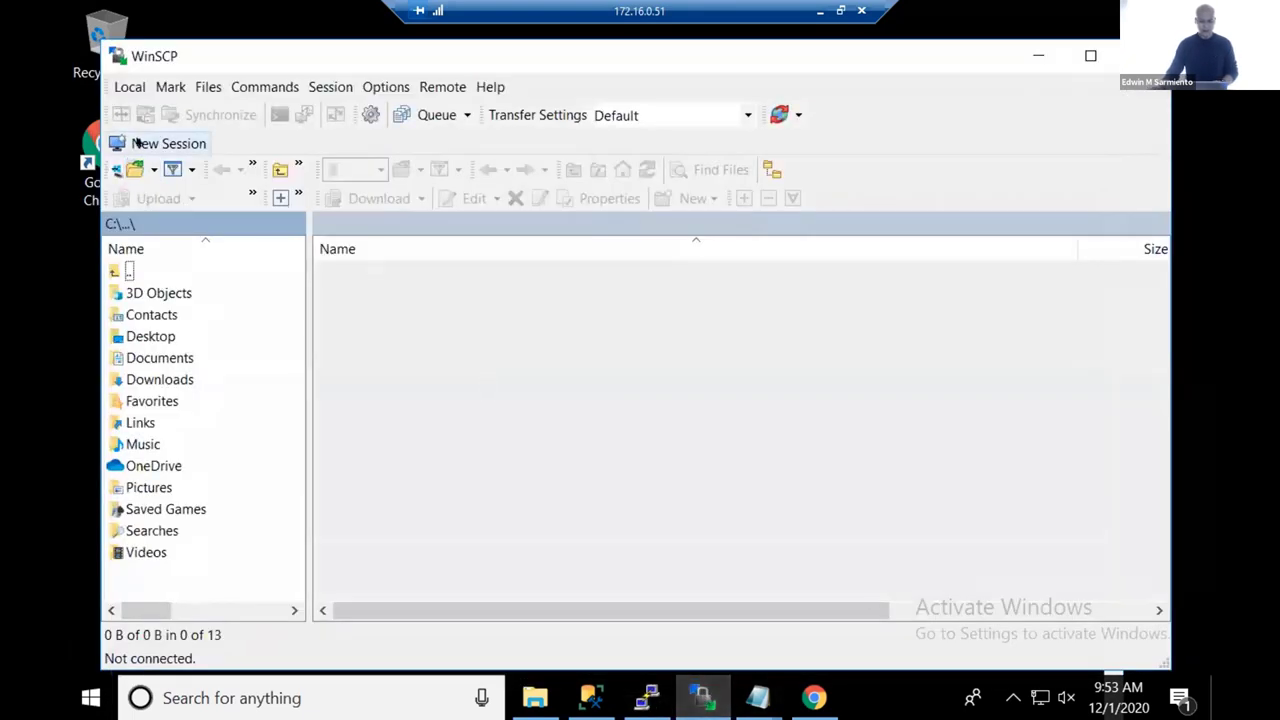
- Start a new WinSCP session and copy the address 172.17.88.29 from 'ip address show' in PuTTY
left_click(140, 145)
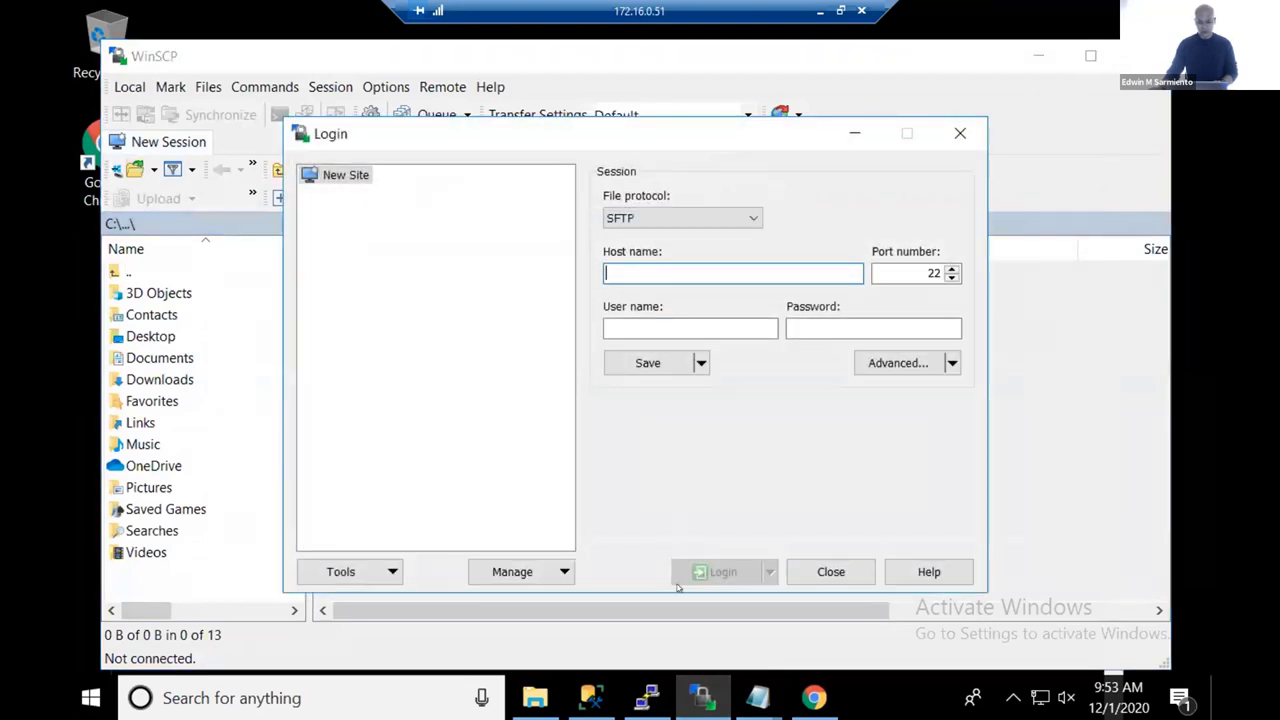
left_click(647, 697)
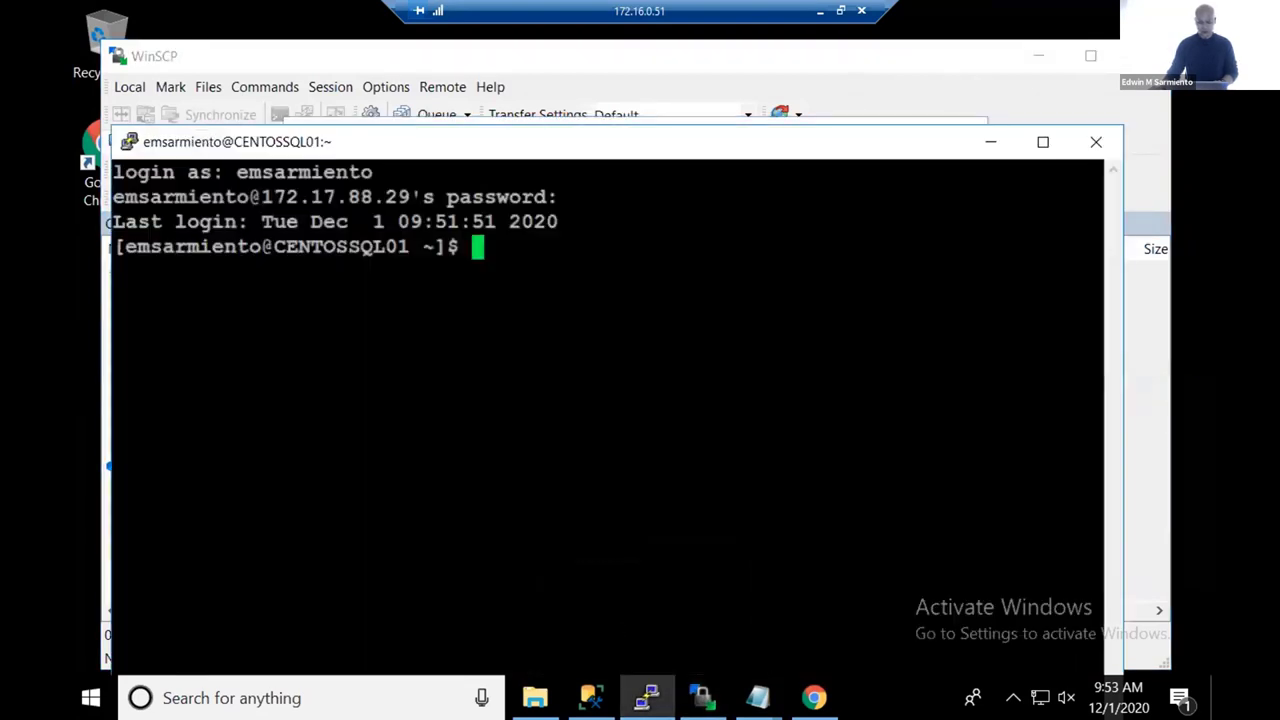
type("ip address show")
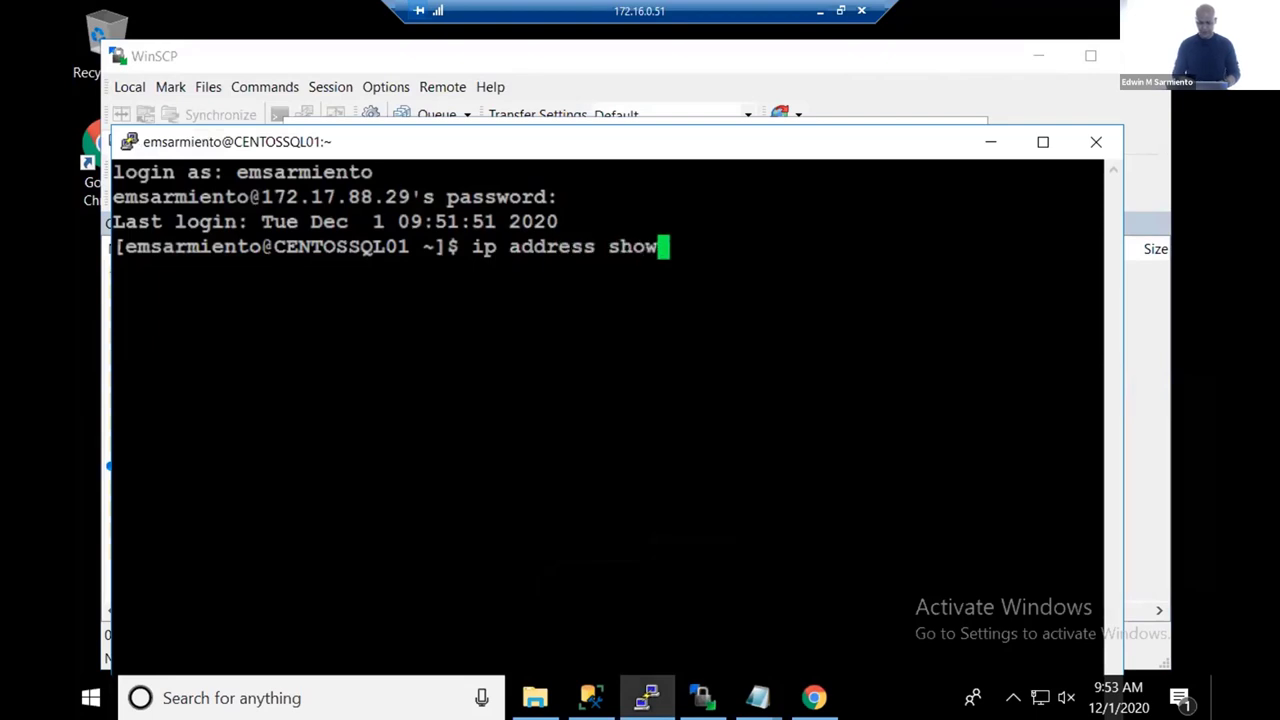
key("Return")
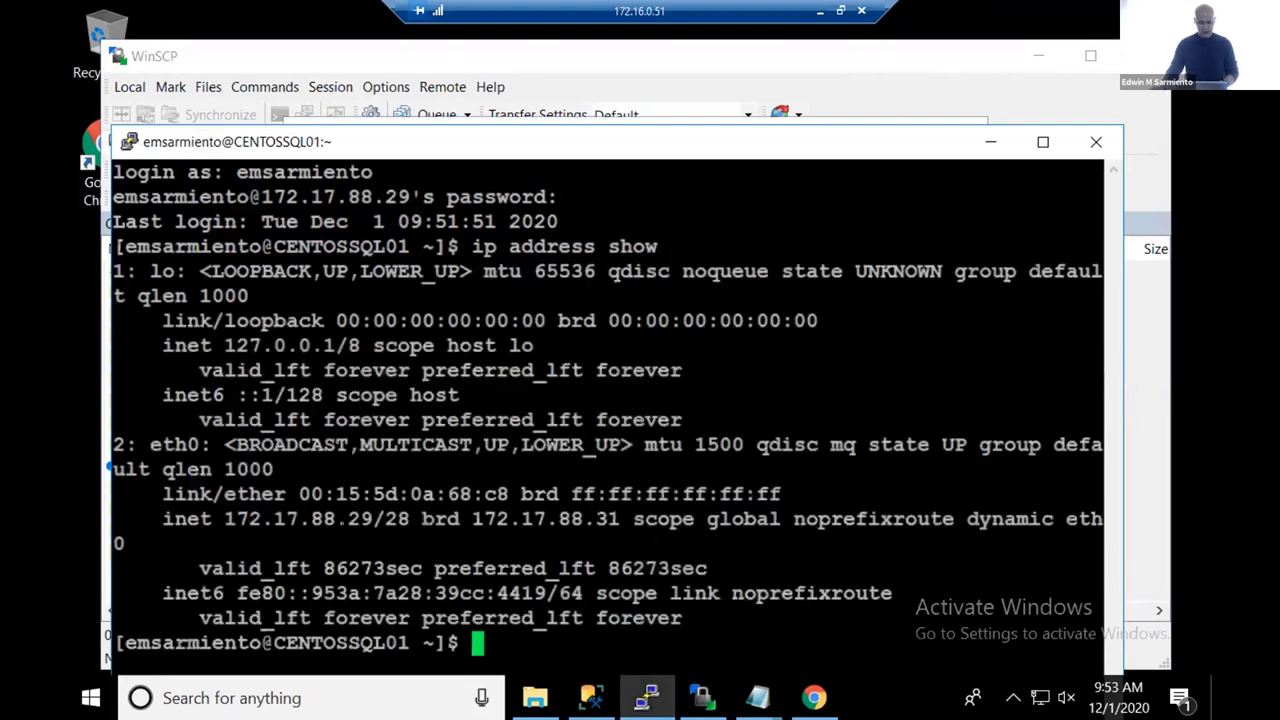
left_click_drag(374, 519, 224, 519)
key("ctrl+c")
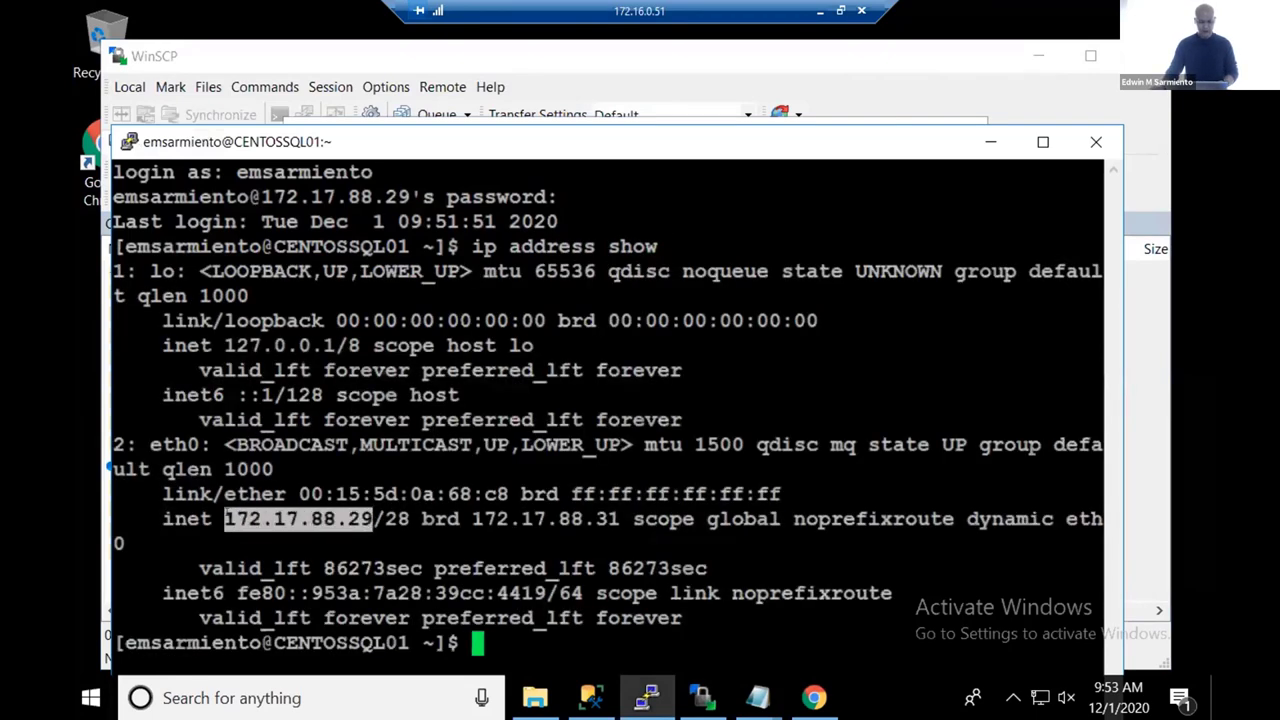
left_click(991, 141)
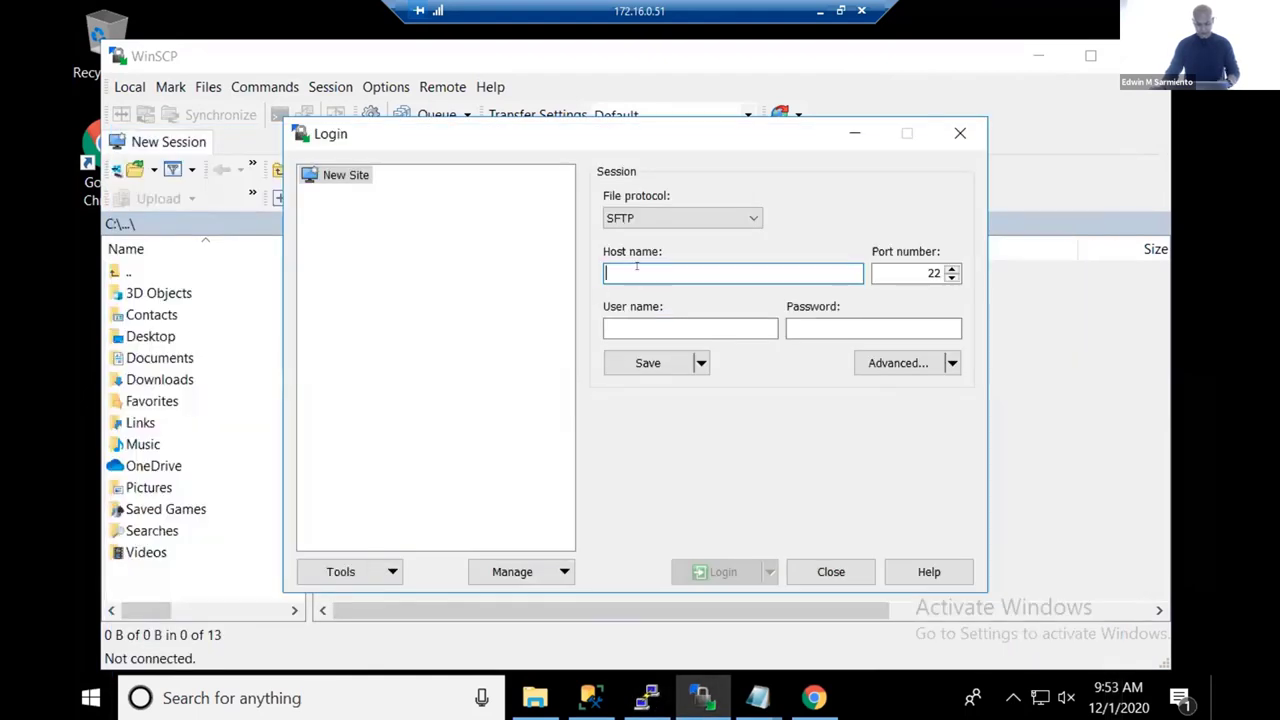
- Log in to 172.17.88.29 as root, accept the host key, and browse up to /
key("ctrl+v")
key("Tab")
type("r")
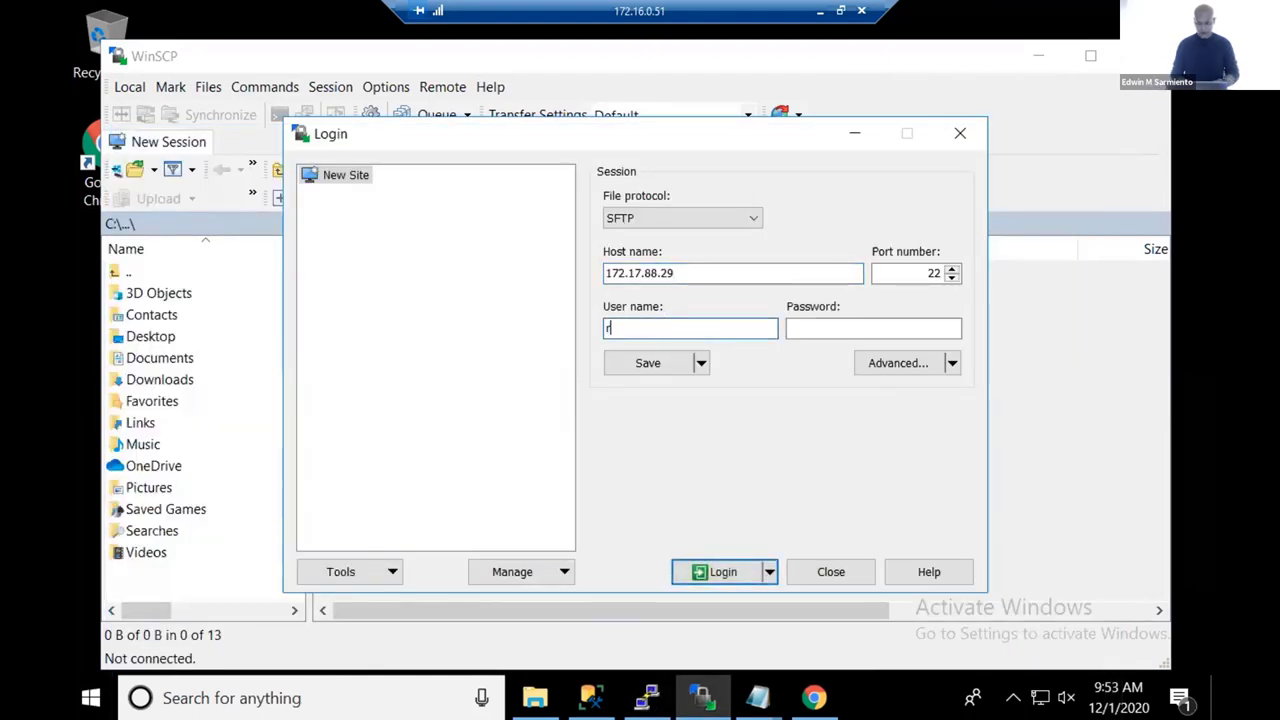
type("oot")
key("Tab")
type("•••••")
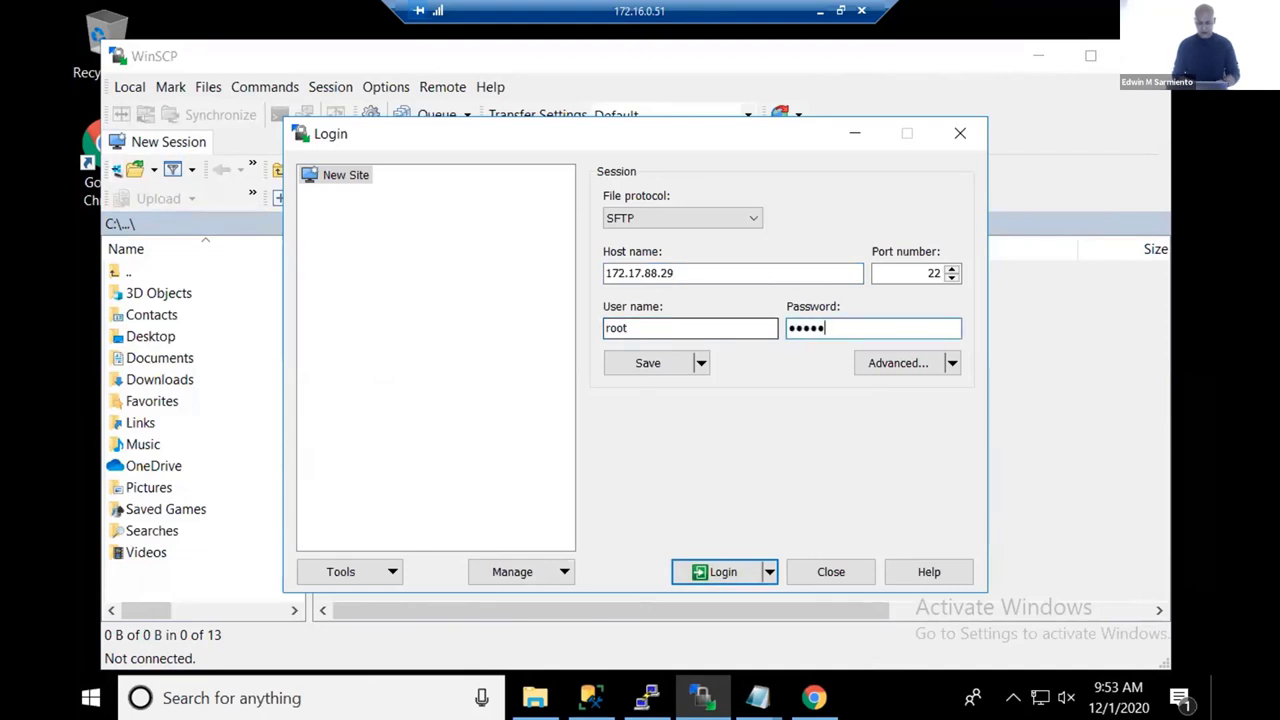
type("••••")
left_click(712, 571)
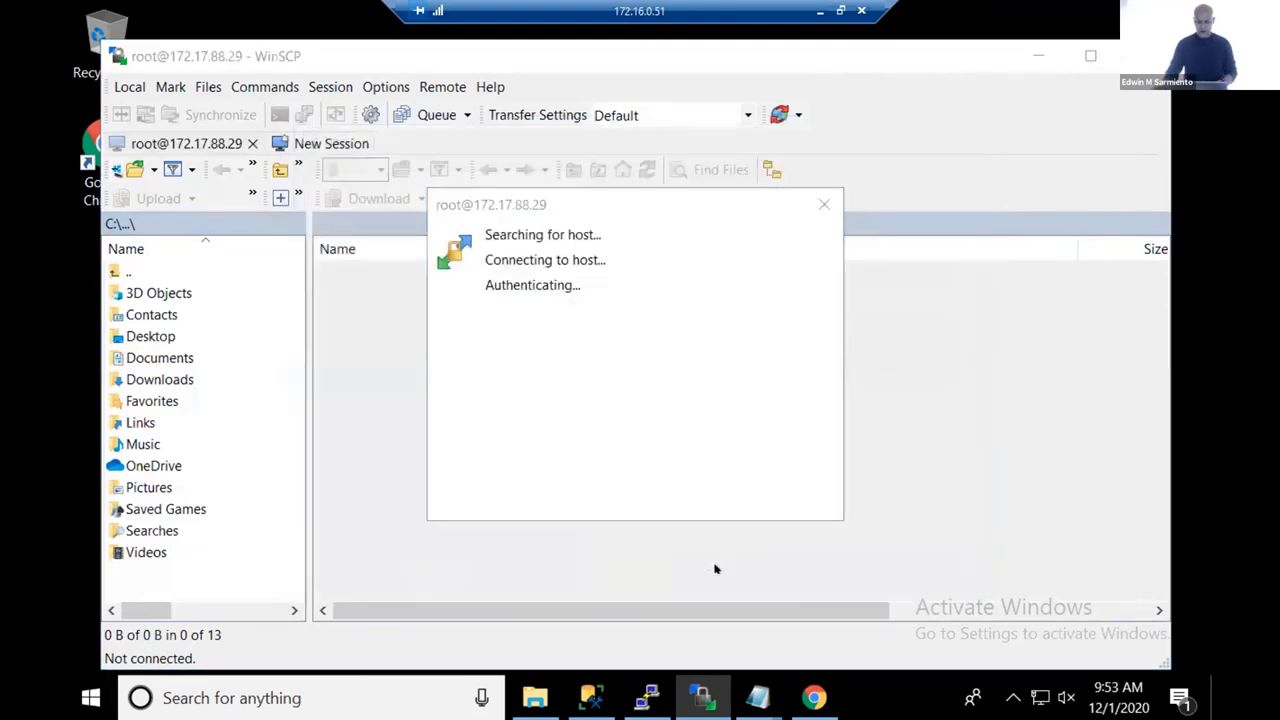
key("Return")
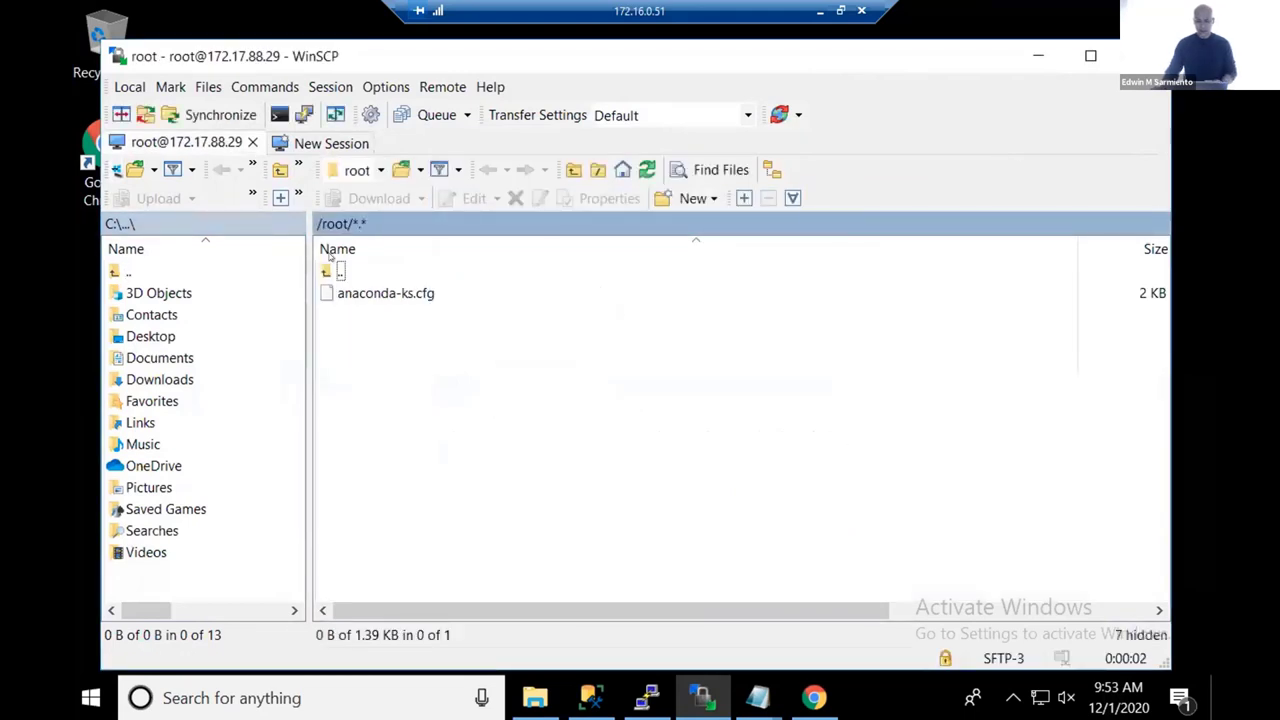
left_click_drag(307, 286, 390, 285)
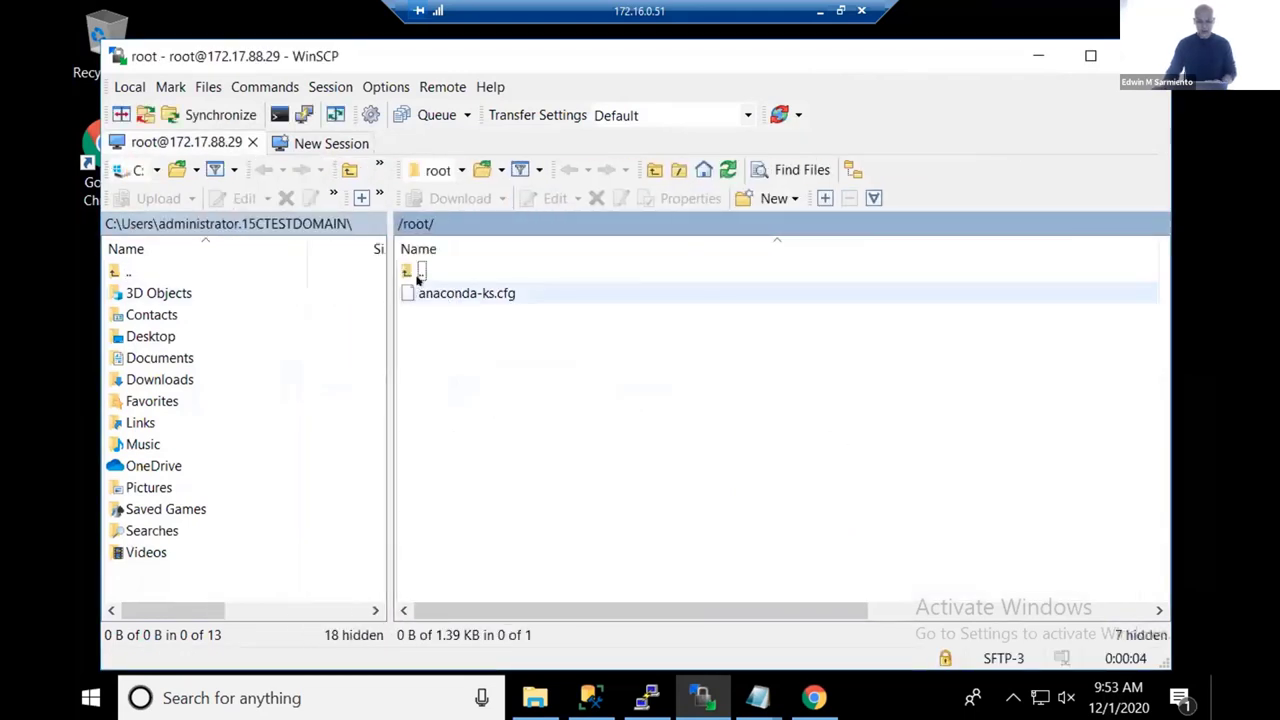
double_click(414, 270)
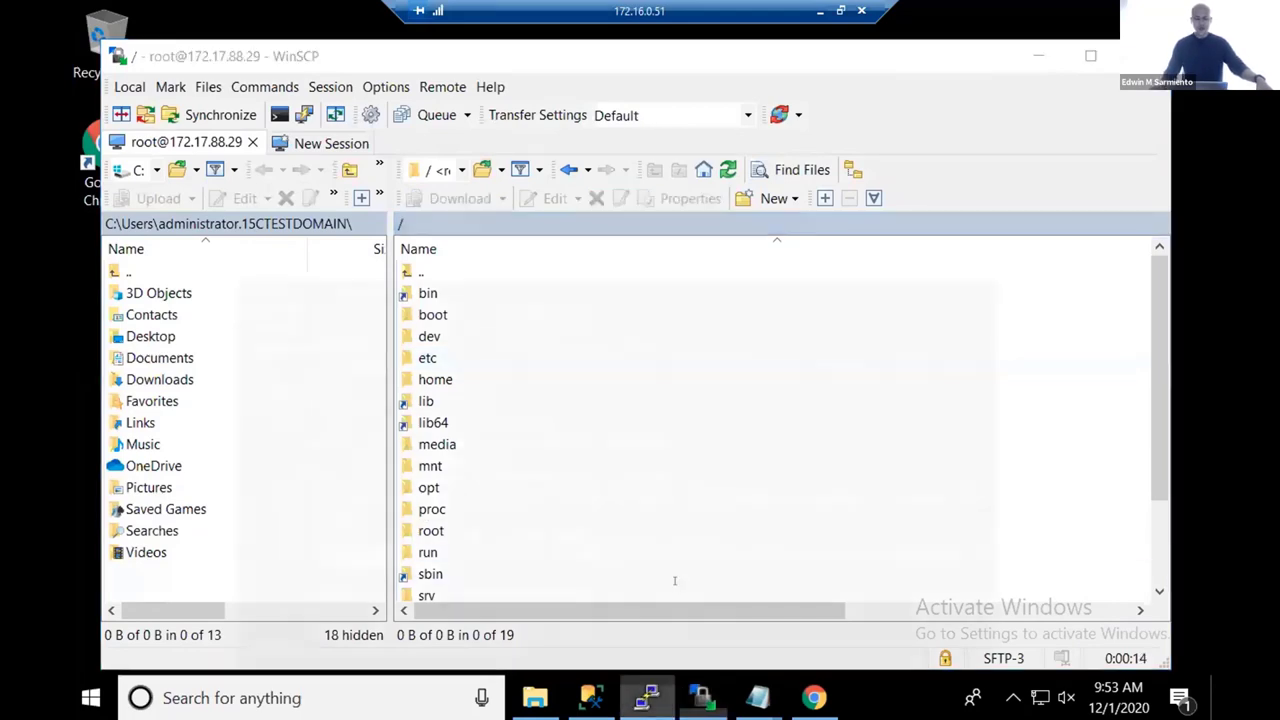
- Run 'ip address show' to confirm eth0 is 172.17.88.29, then clear the terminal
left_click(646, 697)
type("clear")
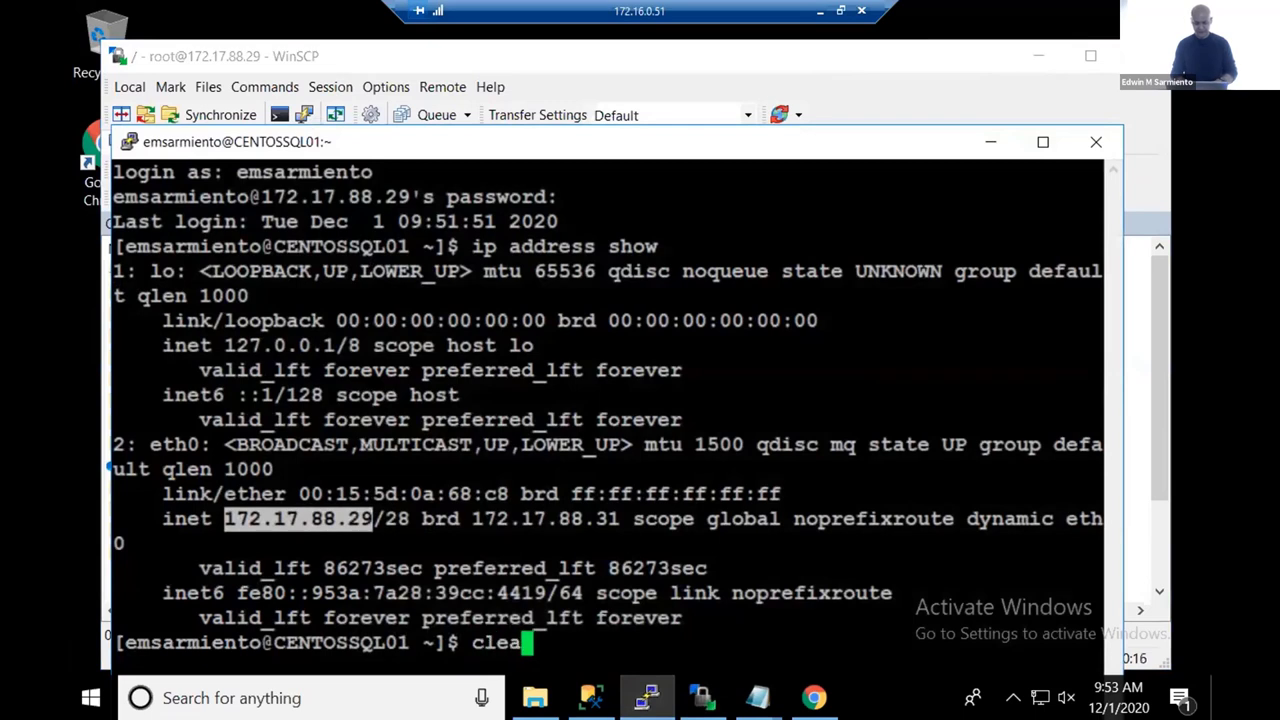
key("Return")
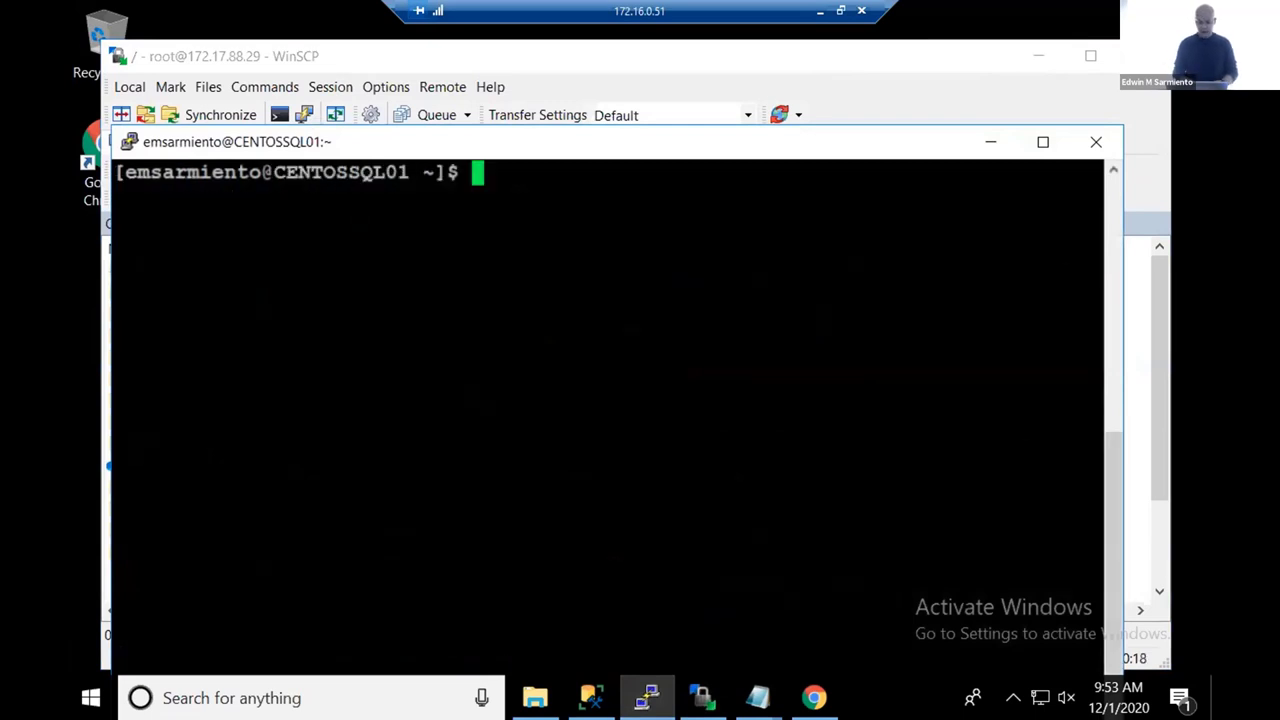
type("ip address show")
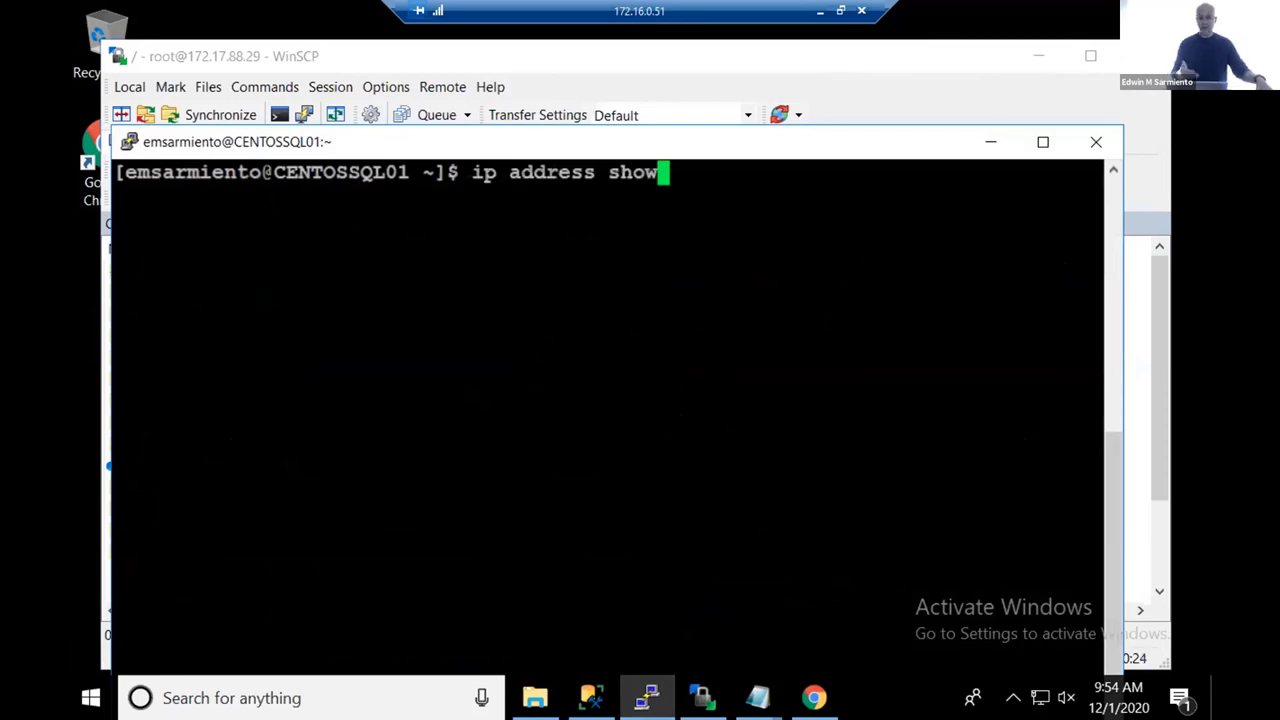
key("Return")
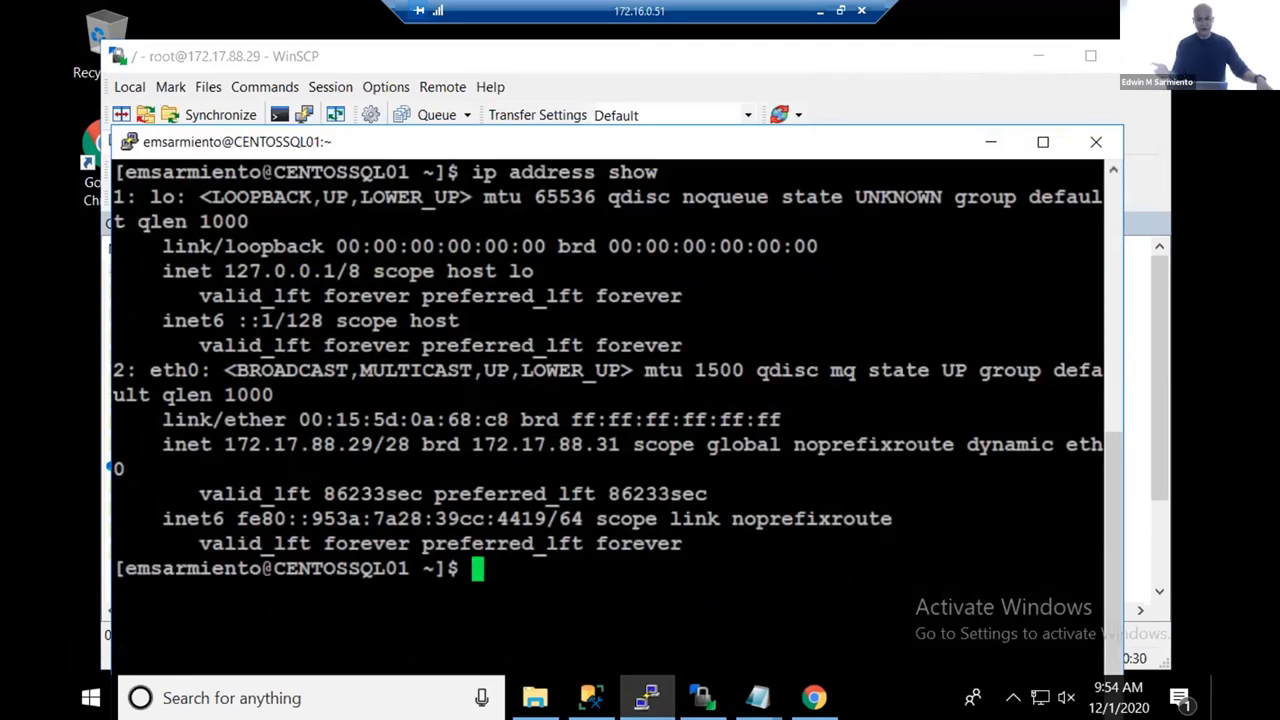
type("clear")
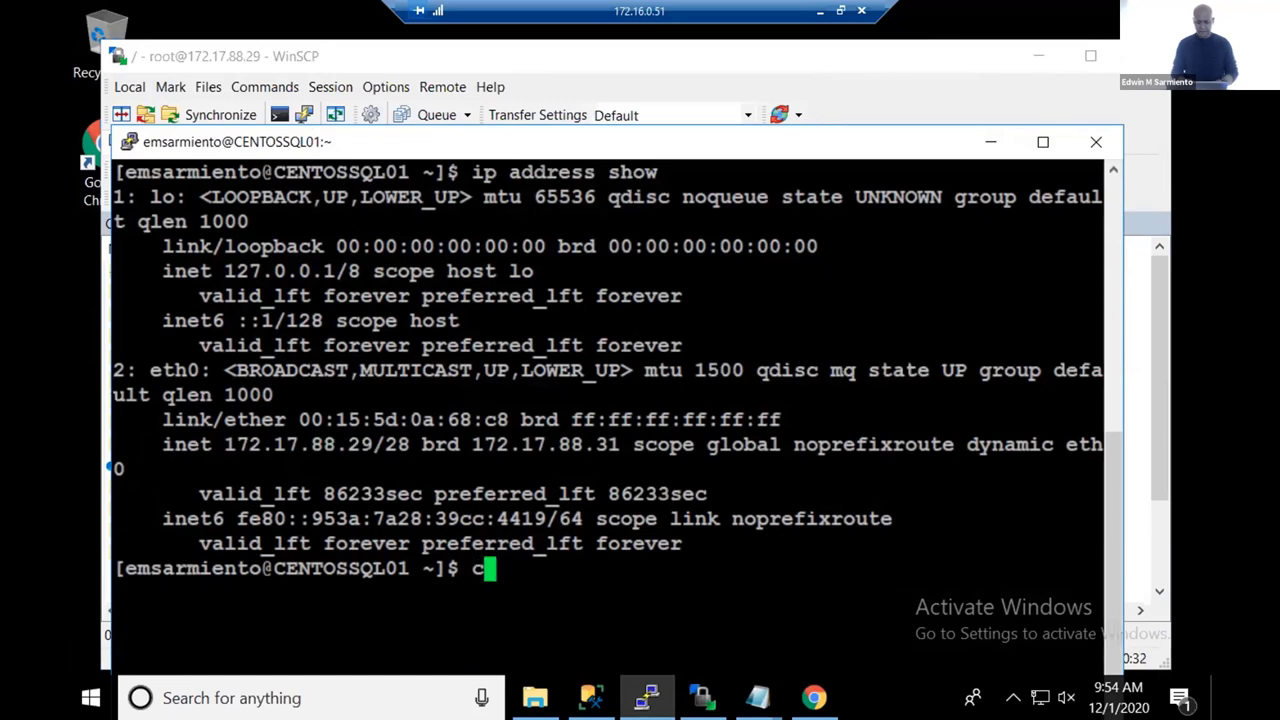
key("Return")
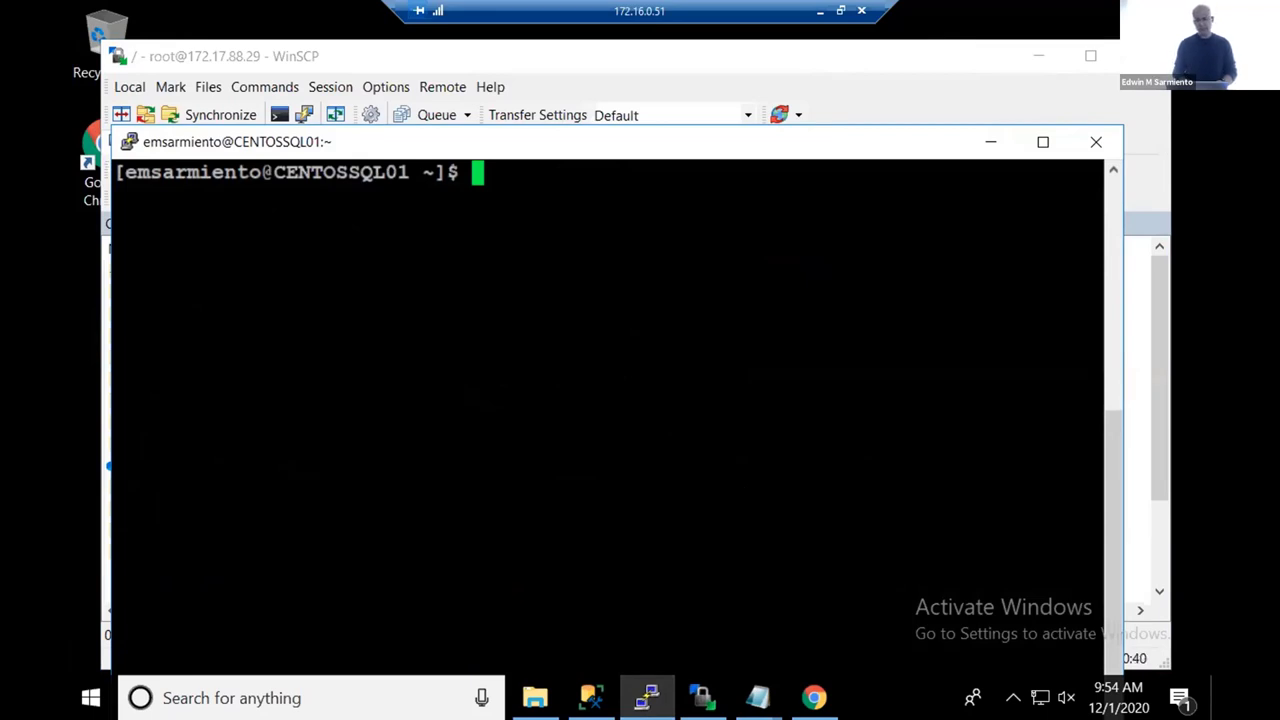
type("ls")
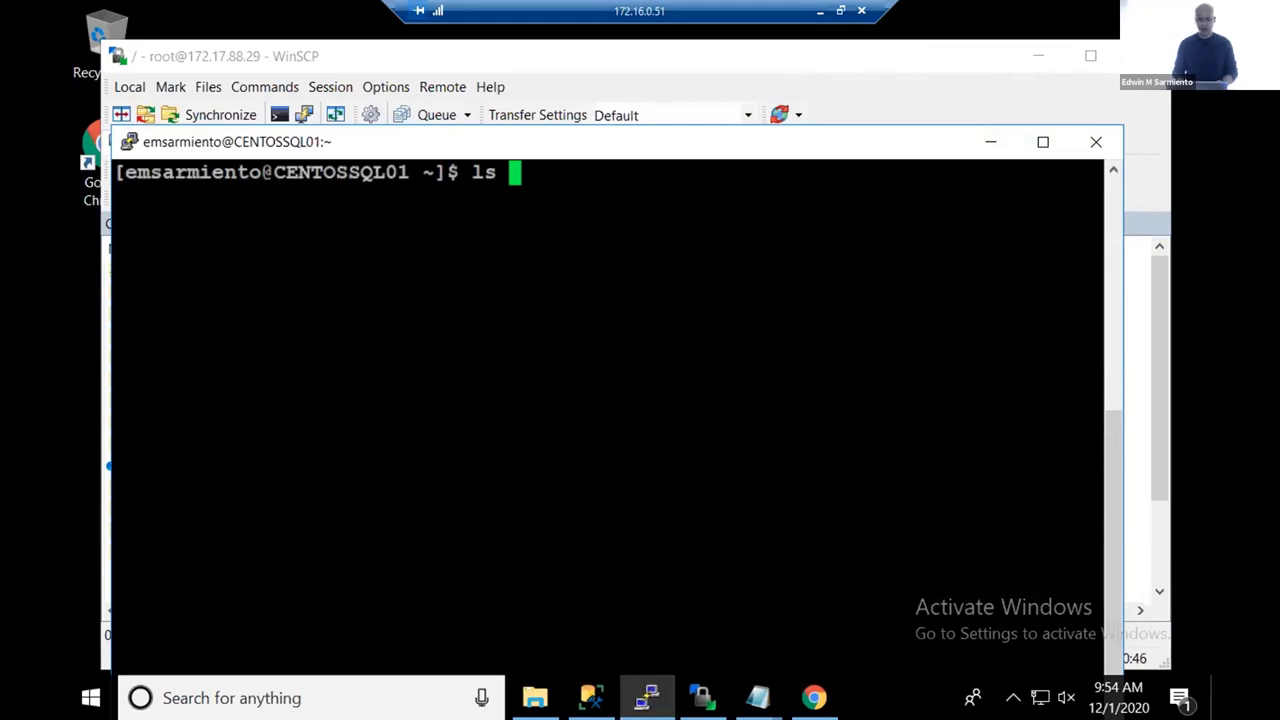
- List the home folder, print it with pwd, then cd / and ls the root directories
key("Return")
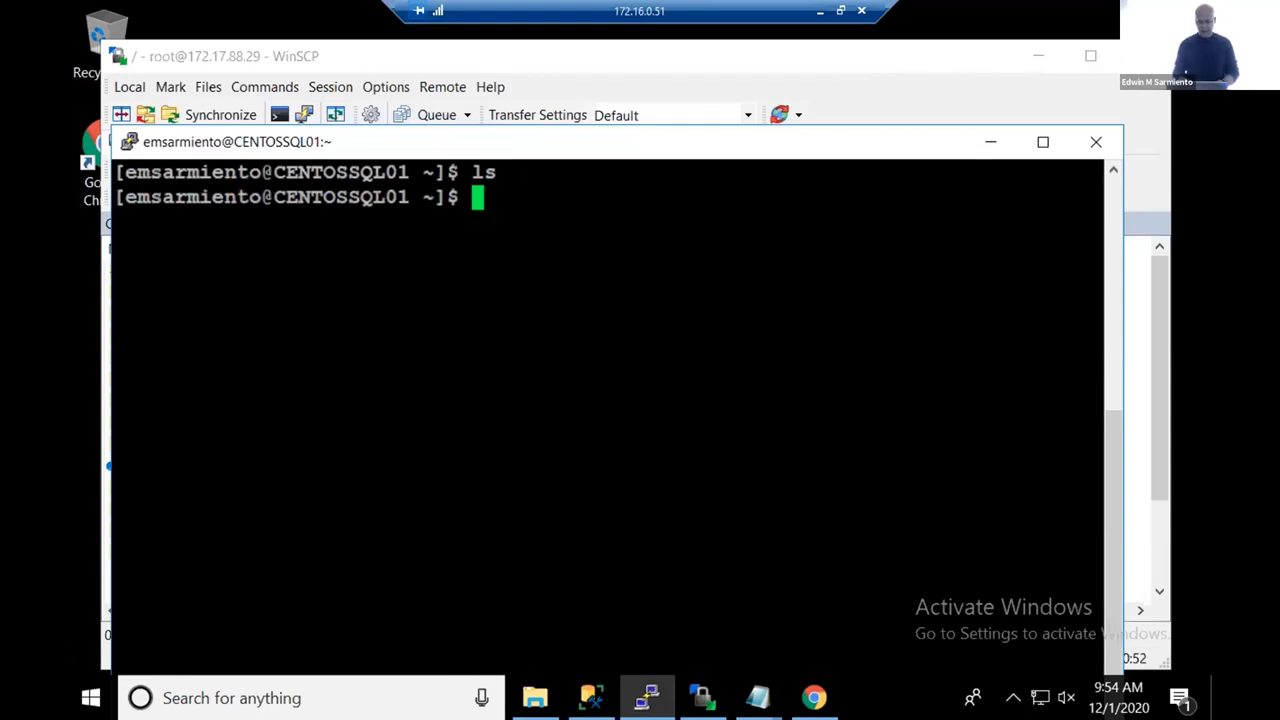
type("pwd")
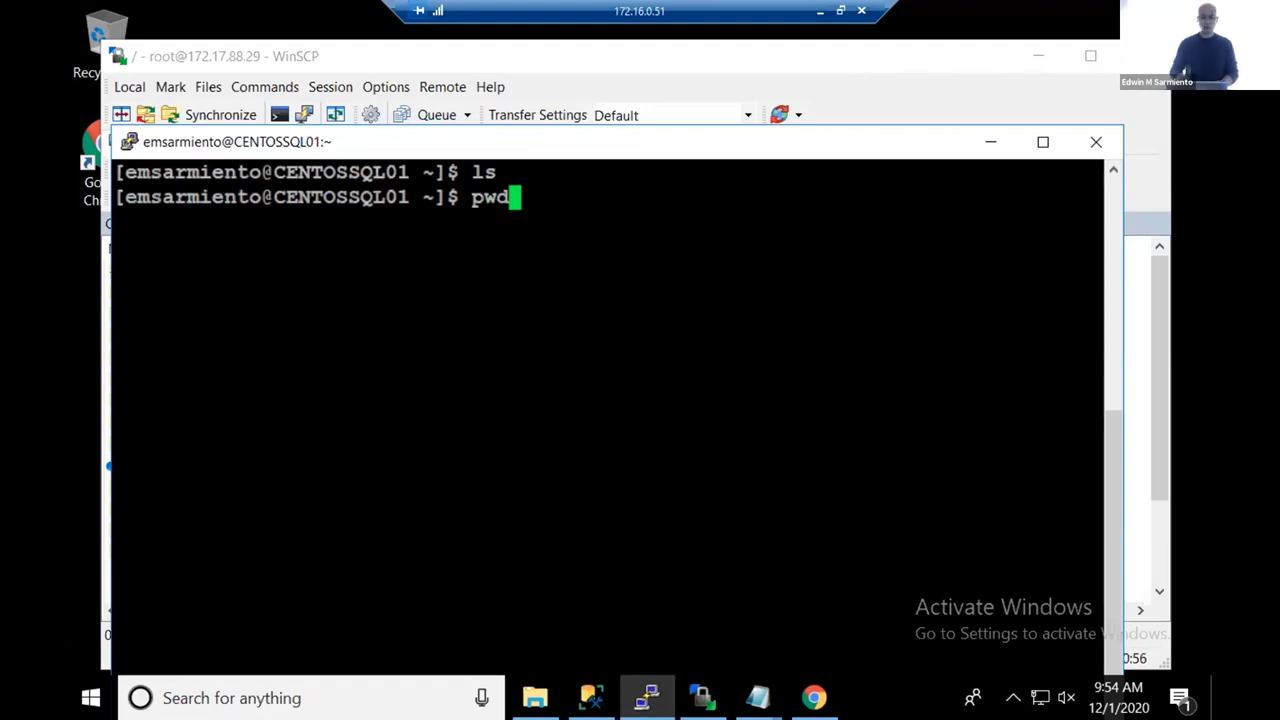
key("Return")
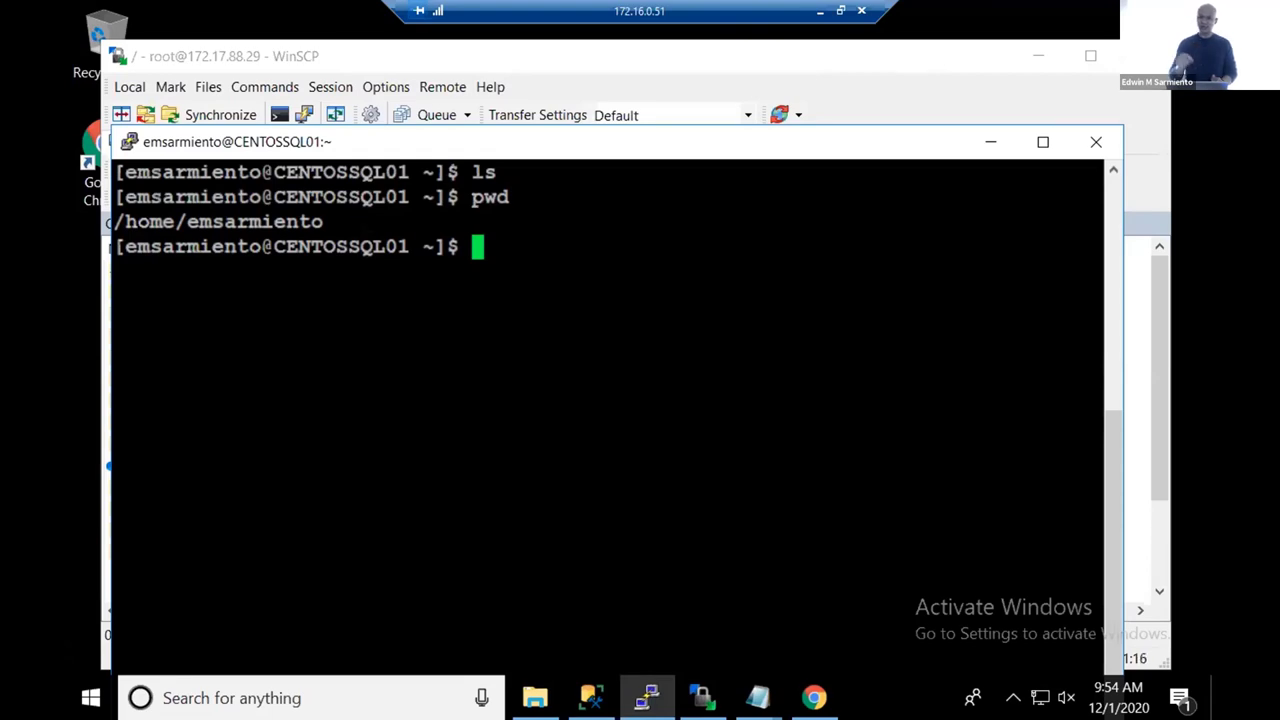
type("c")
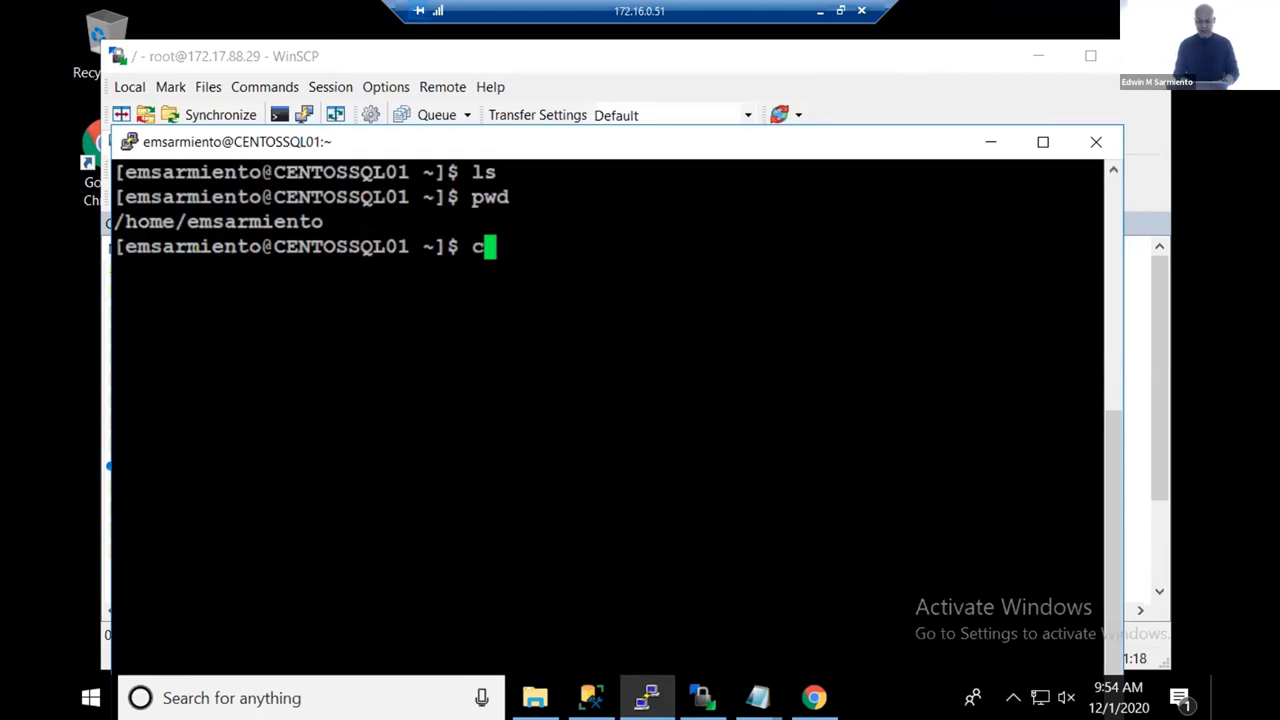
type("d /")
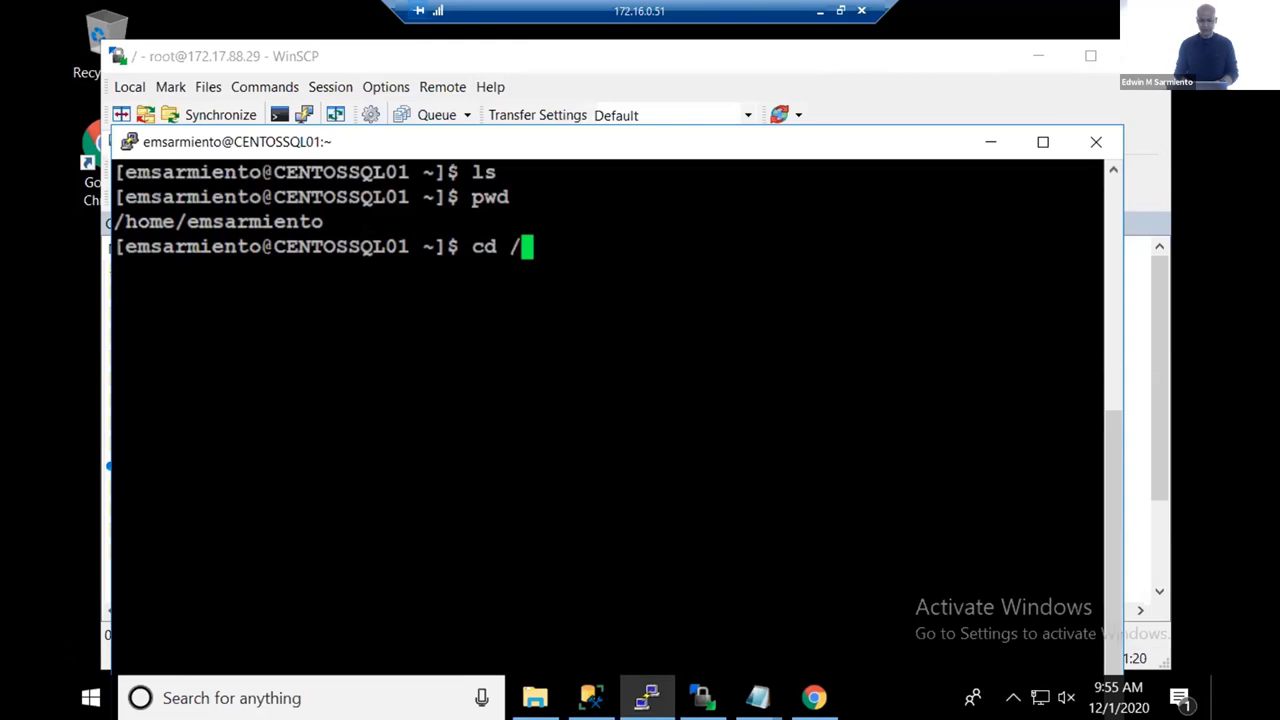
key("Return")
type("ls")
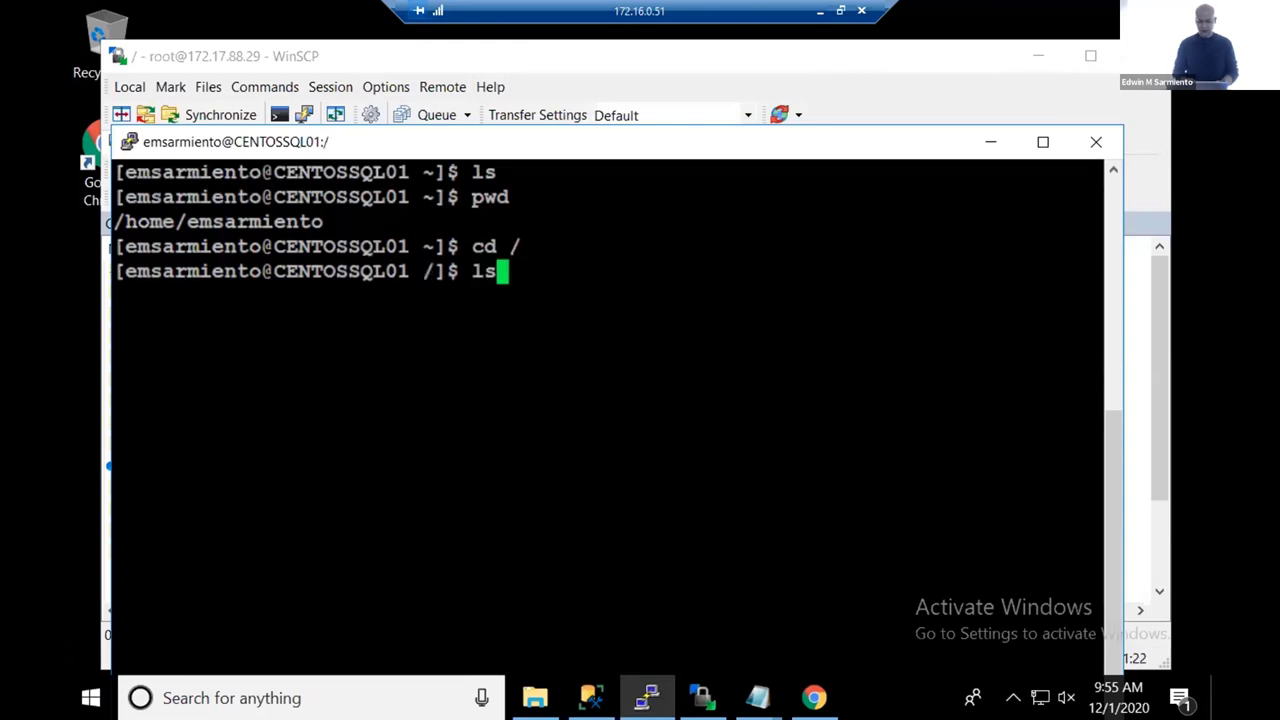
key("Return")
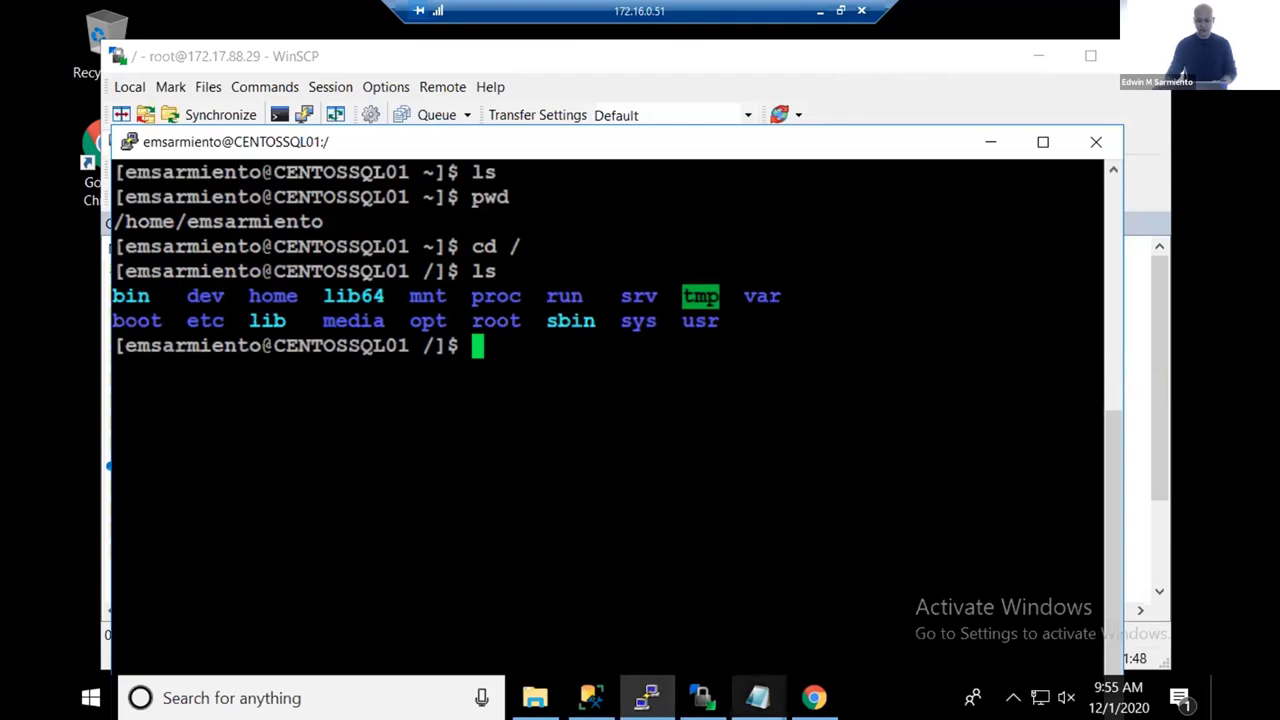
- Copy 'cat /etc/redhat-release' from the notes and run it, showing CentOS Linux release 7.9.2009 (Core)
mouse_move(757, 697)
left_click(880, 600)
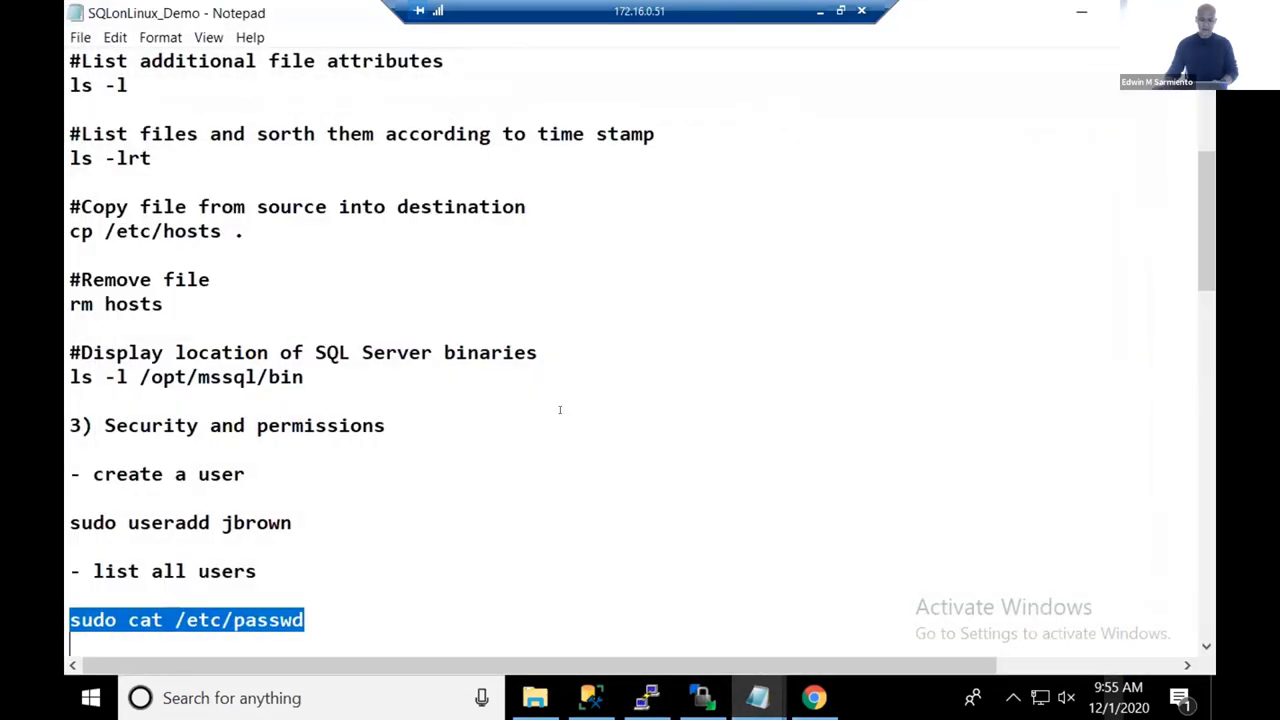
scroll(560, 409, "up", 5)
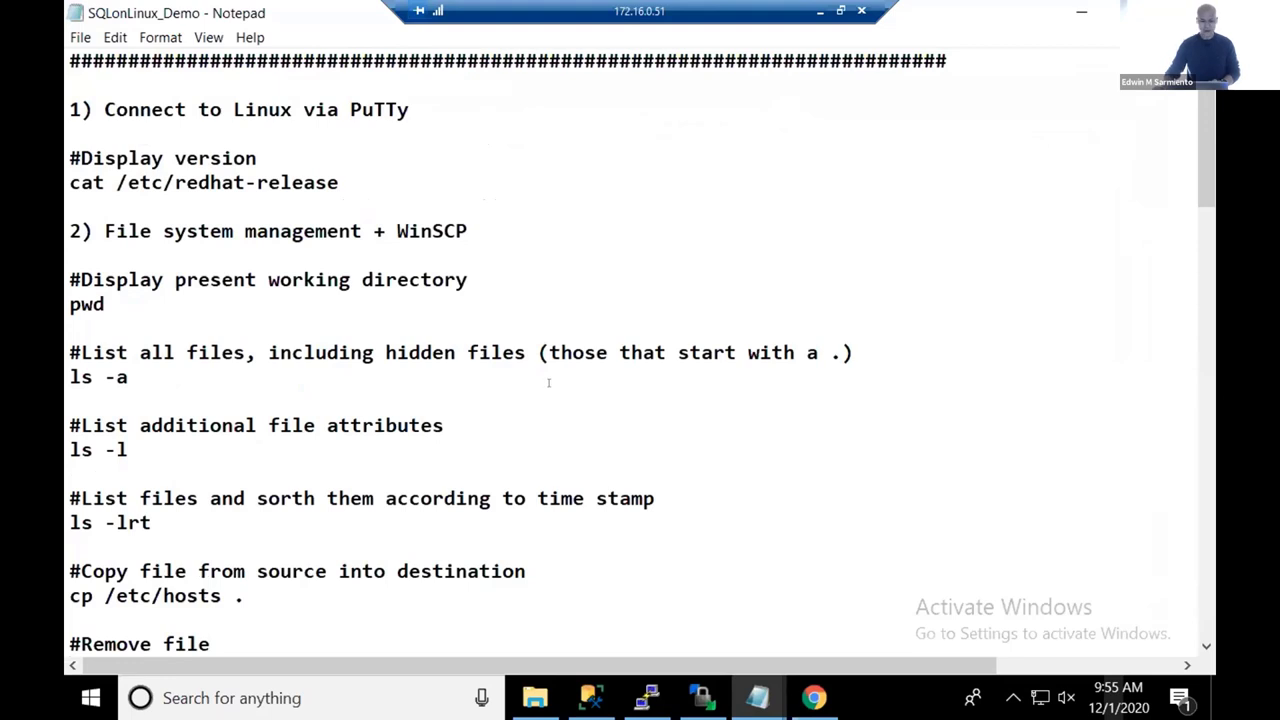
left_click_drag(340, 182, 70, 182)
key("ctrl+c")
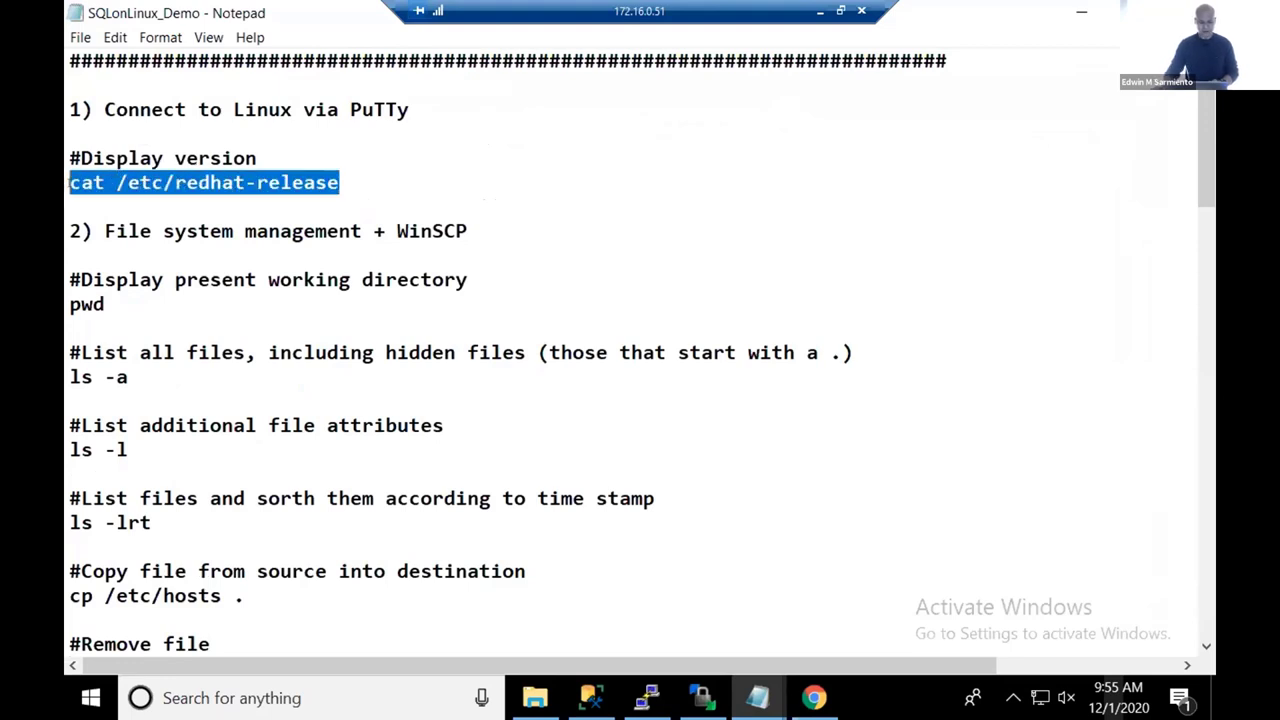
key("alt+Tab")
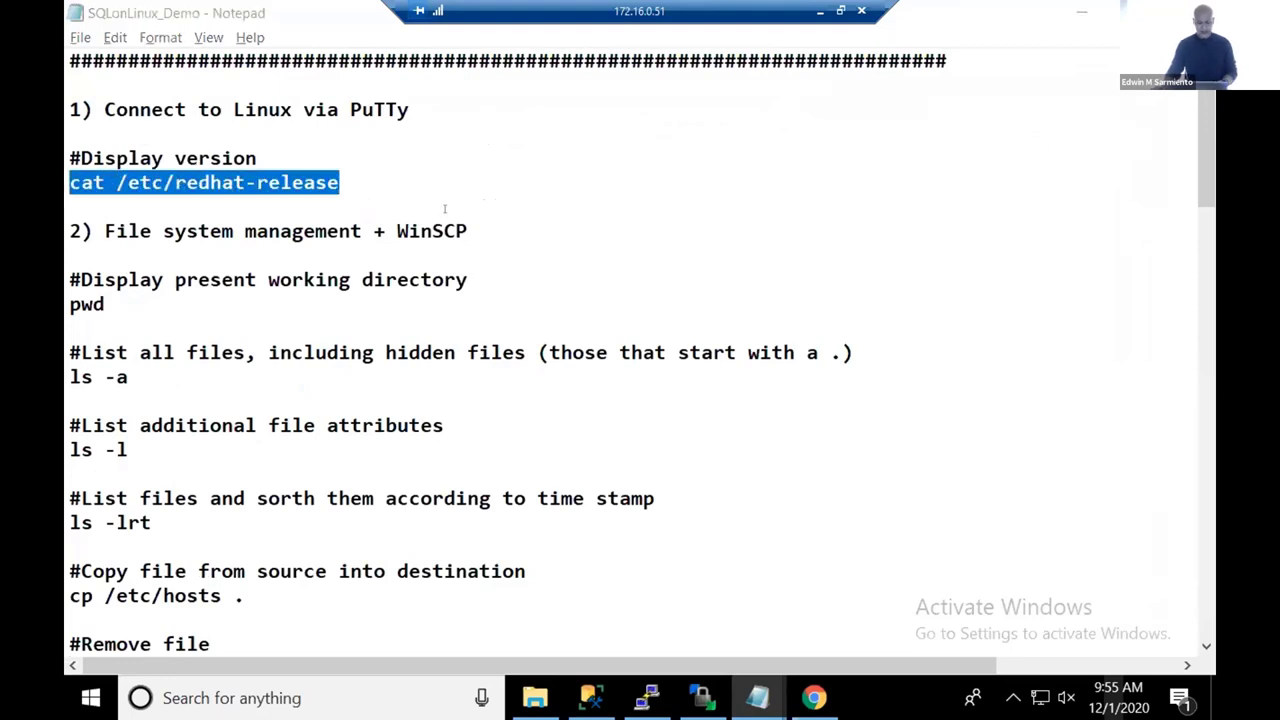
type("clear")
key("Return")
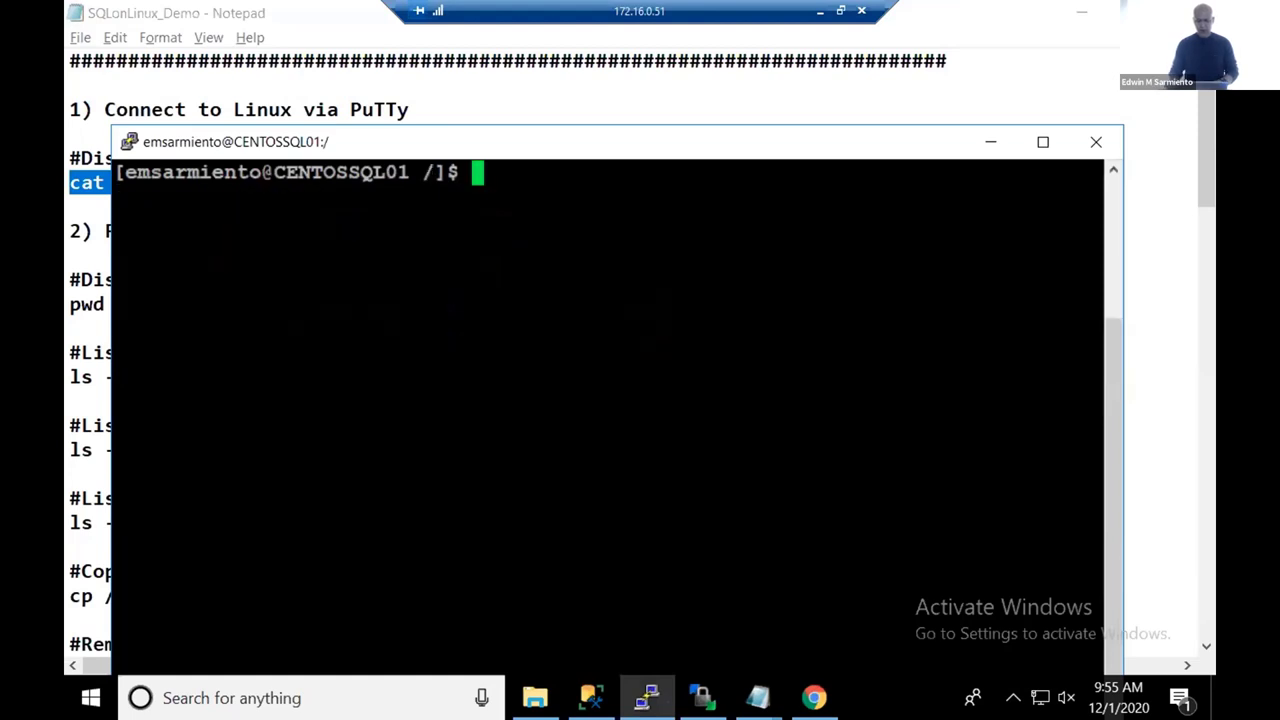
right_click(634, 160)
key("Return")
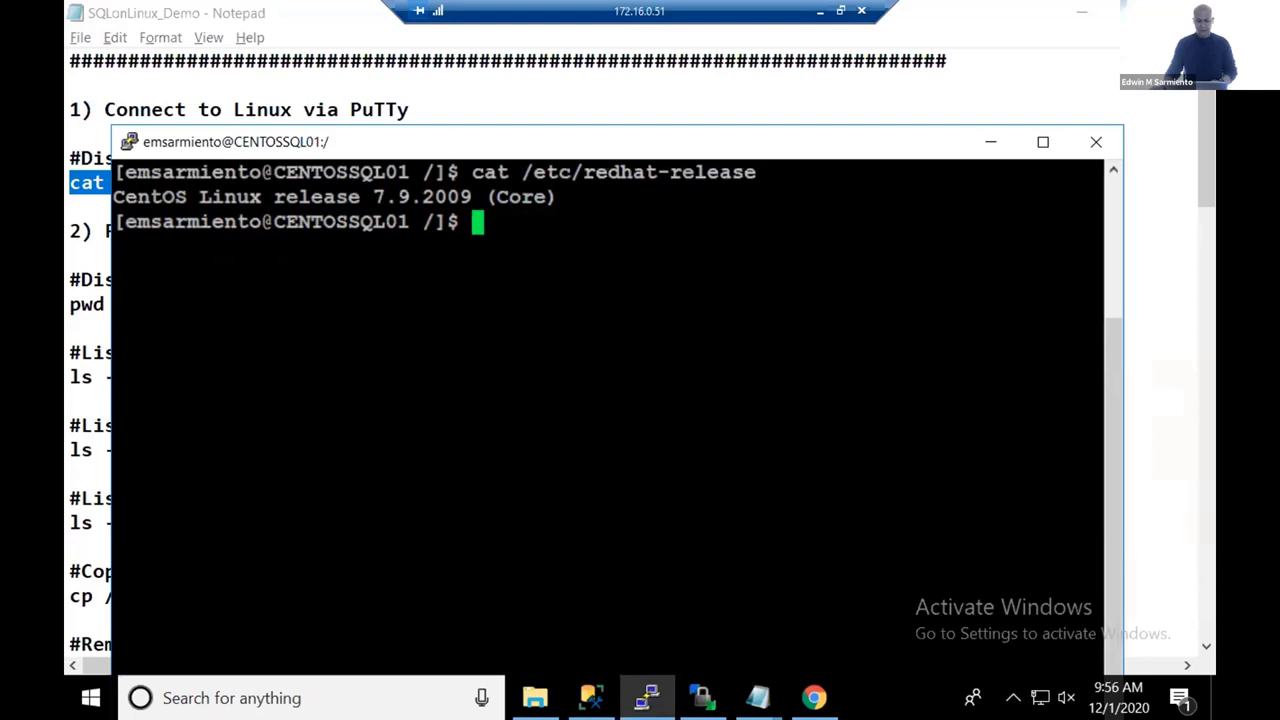
- Clear the terminal, recall the previous command, and select the sys, sbin and root folders in WinSCP
type("clear")
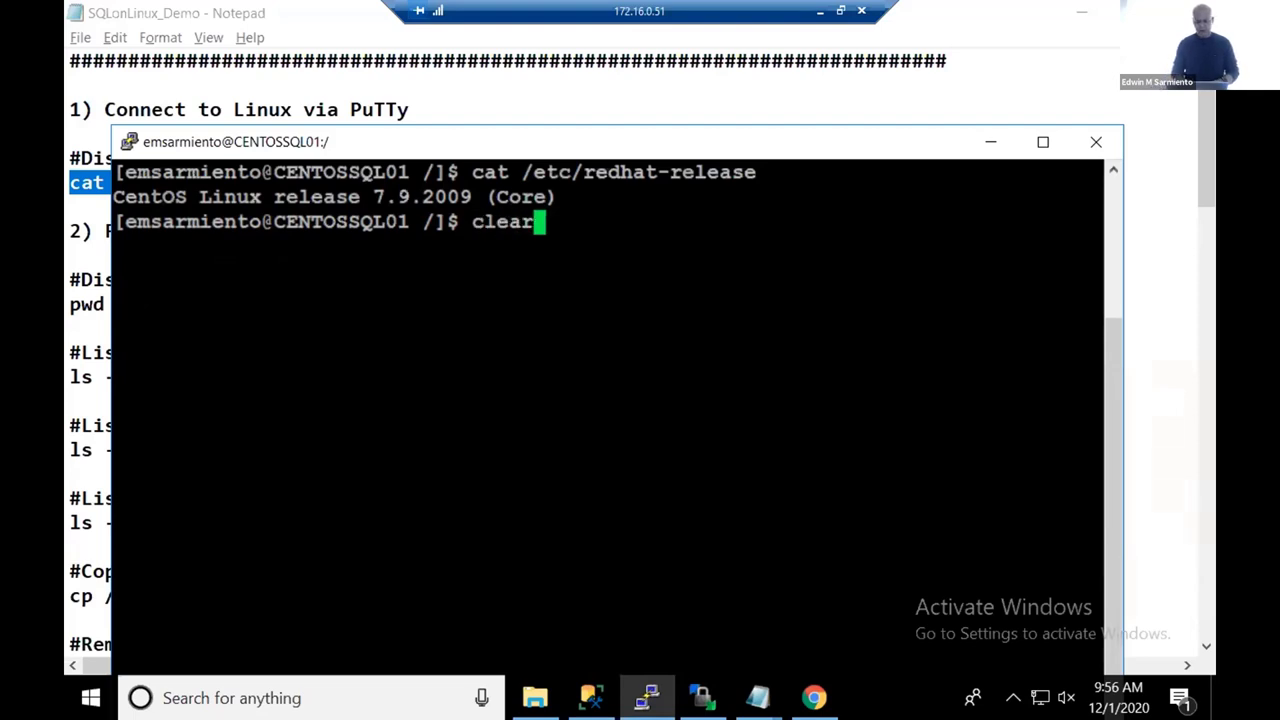
key("Return")
key("Up")
key("Up")
key("Up")
key("Up")
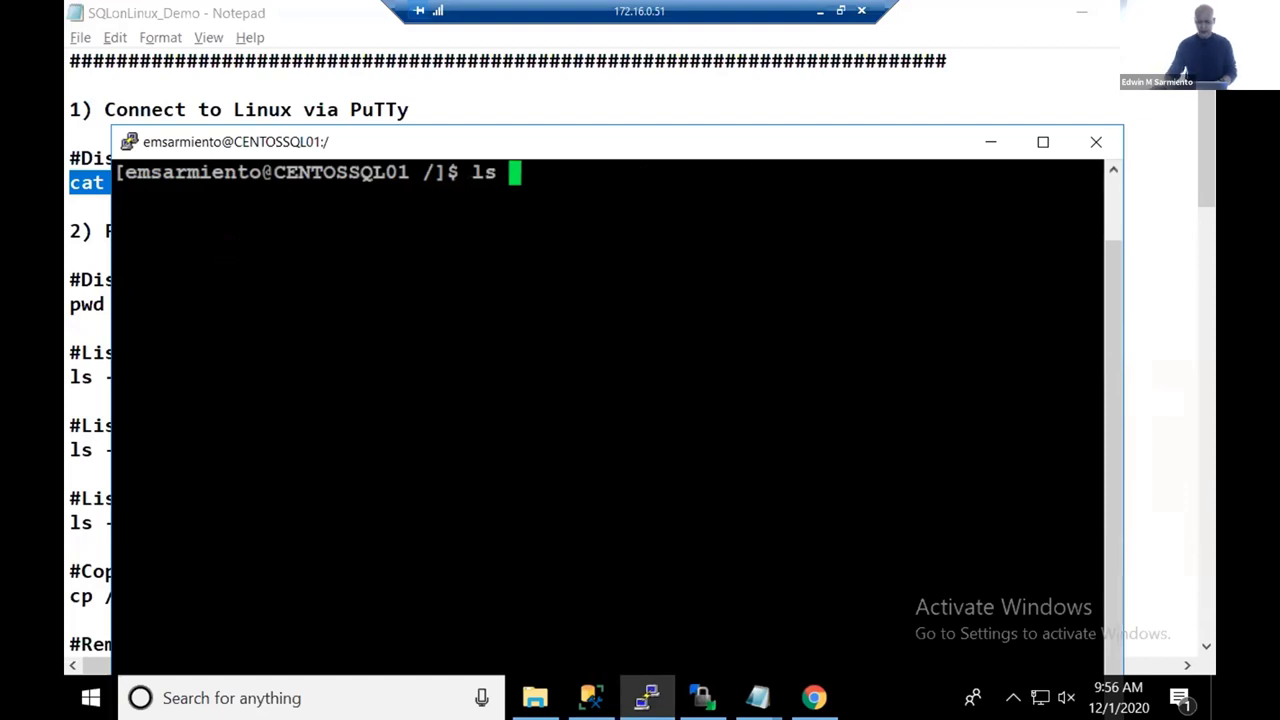
left_click(700, 697)
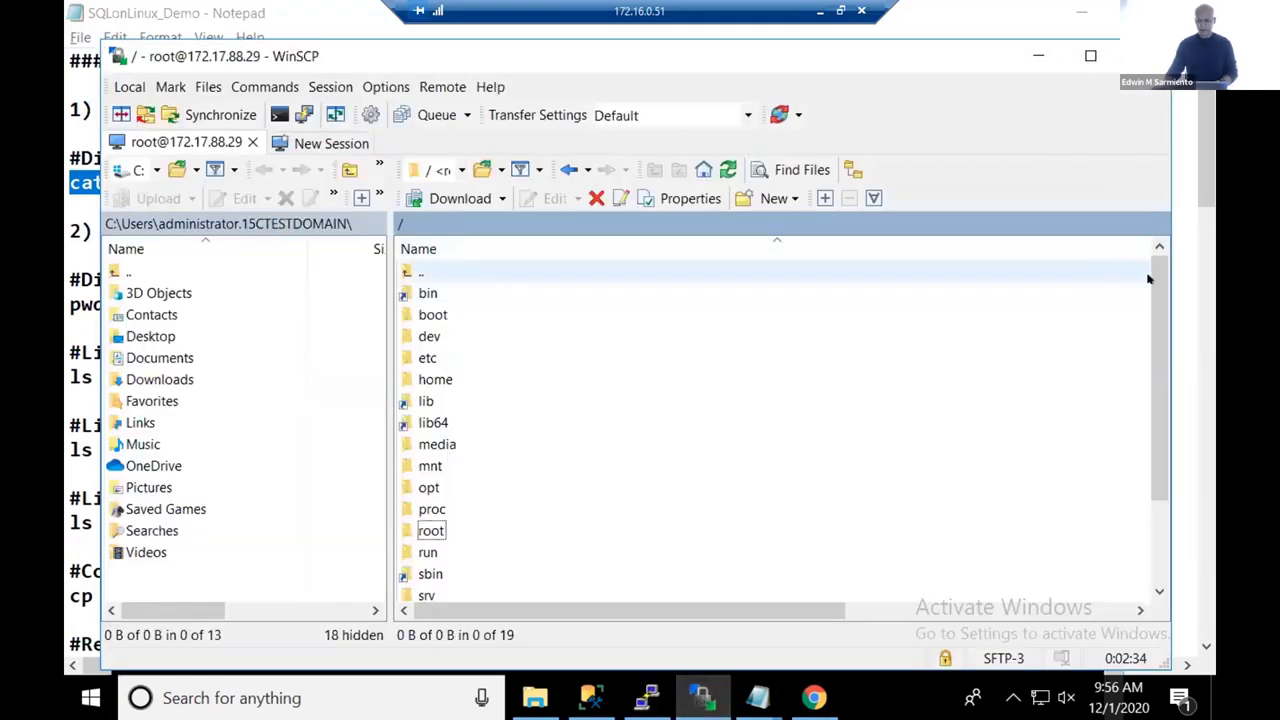
left_click_drag(1149, 279, 1150, 455)
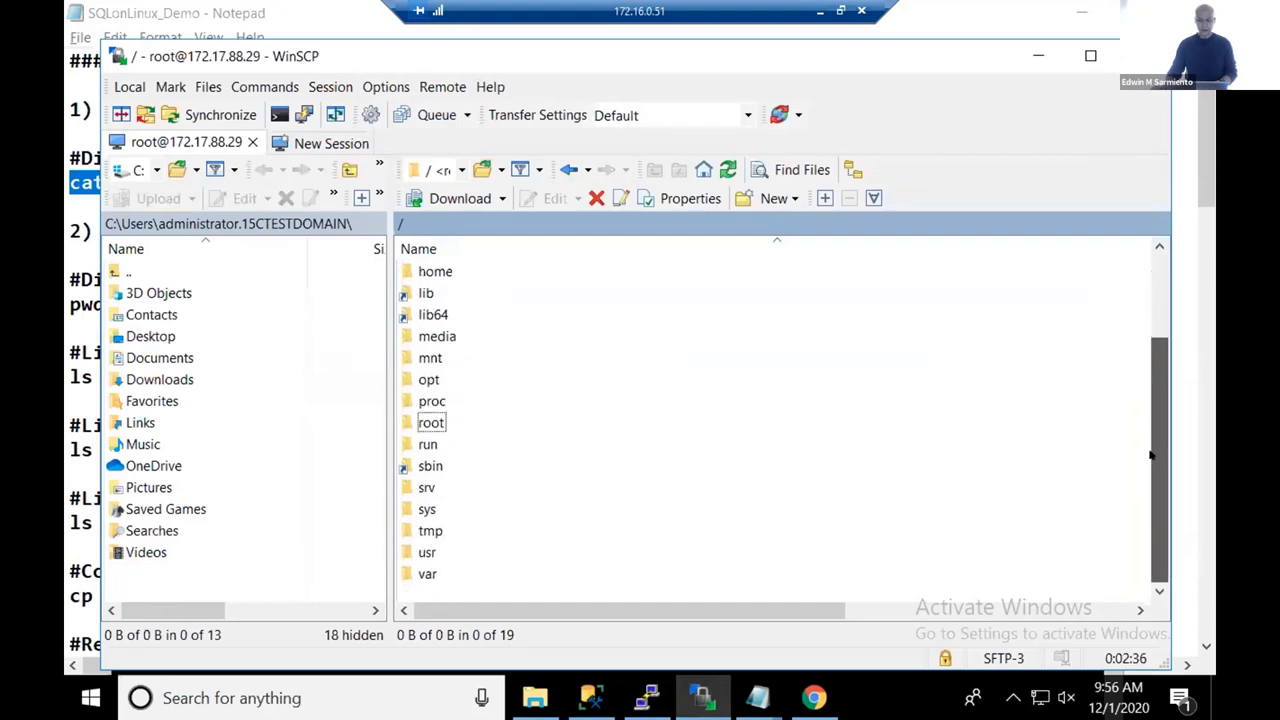
left_click(427, 509)
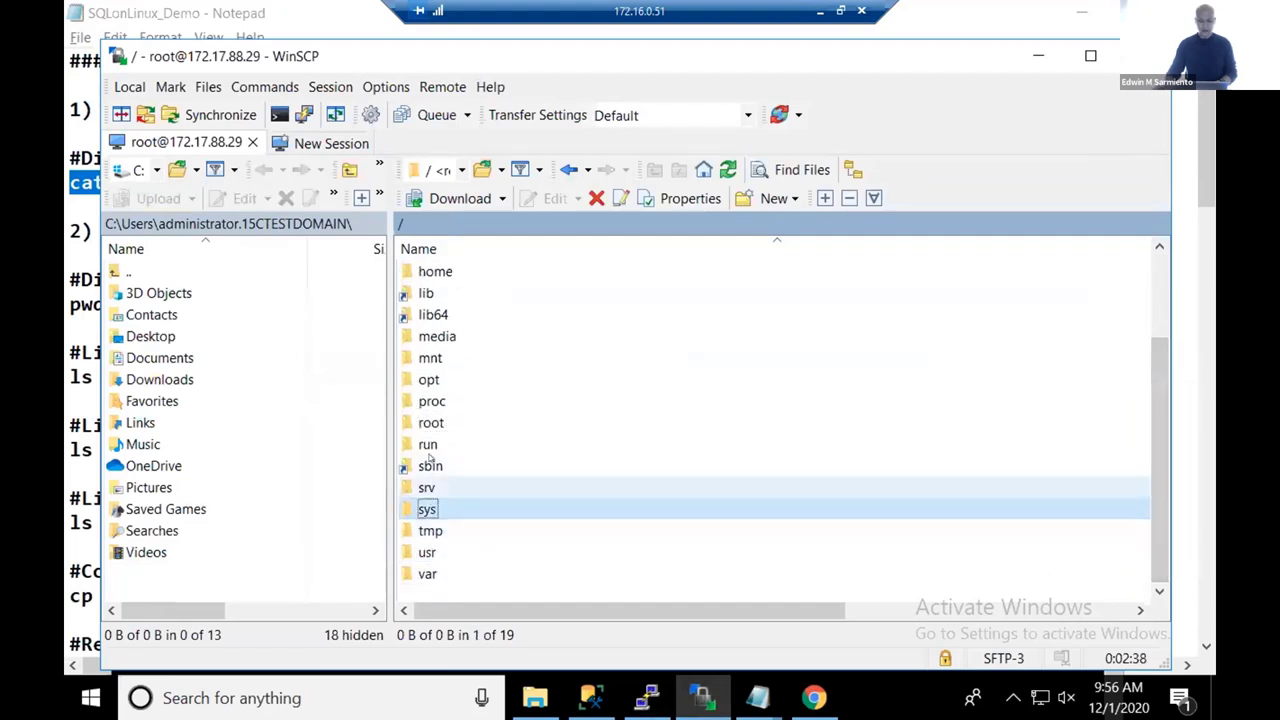
left_click(430, 462)
left_click(459, 424)
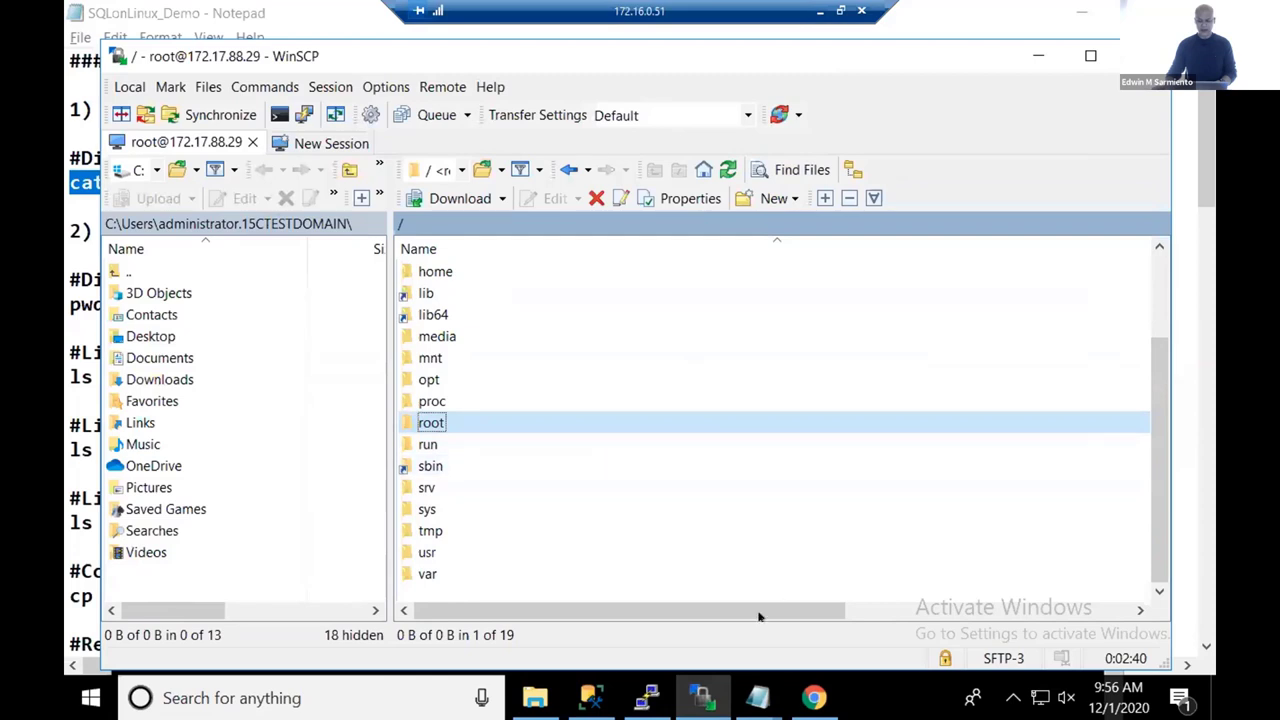
left_click(648, 697)
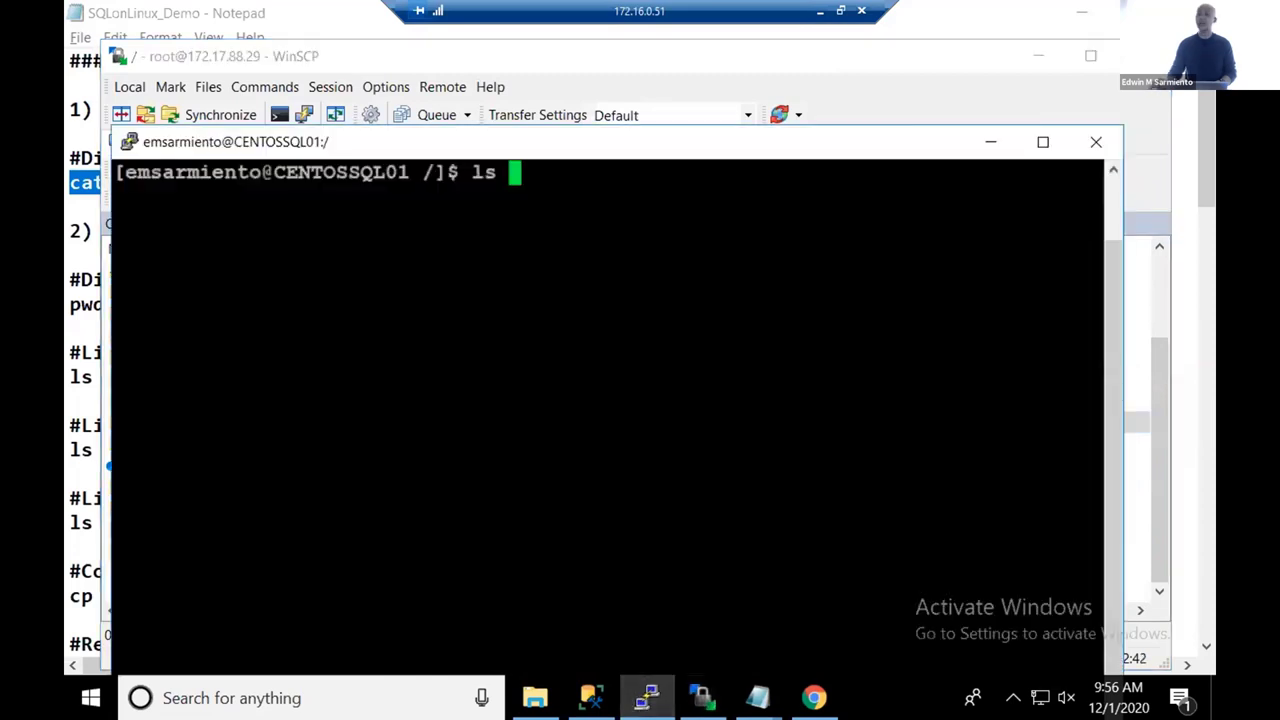
- Run 'ls -l' at / for a detailed folder listing and highlight the var entry
type("-l")
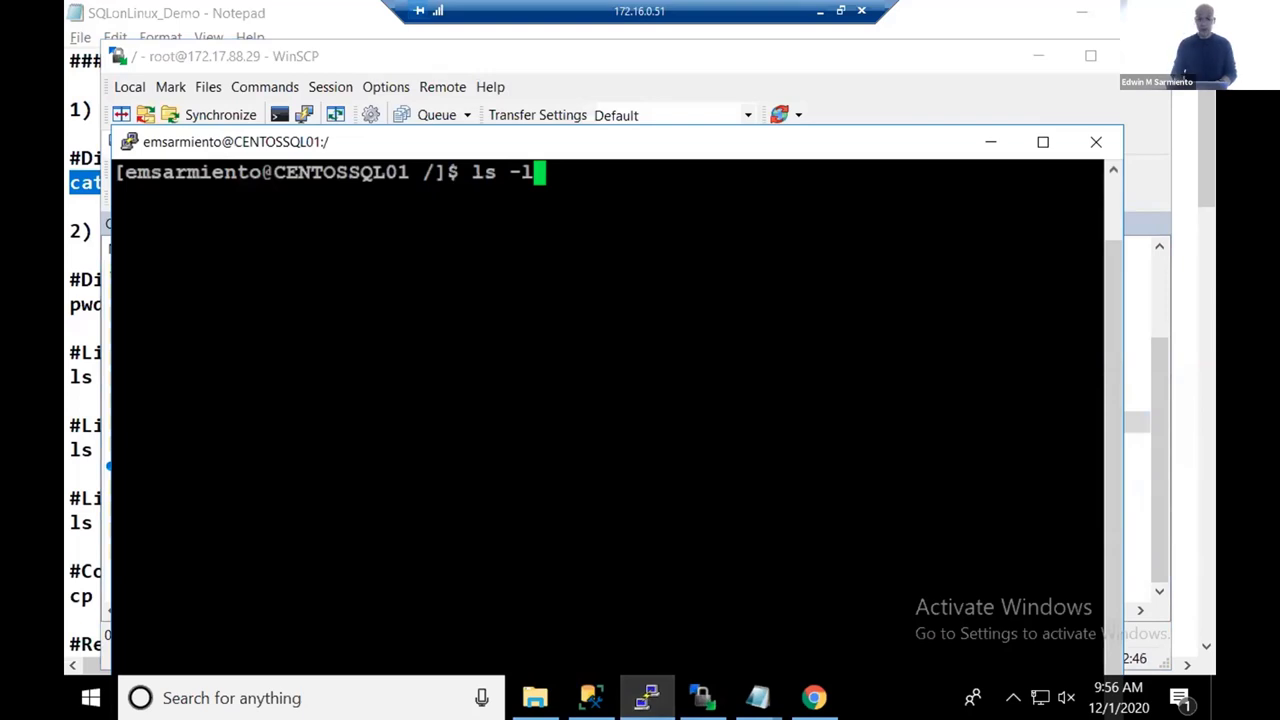
key("Return")
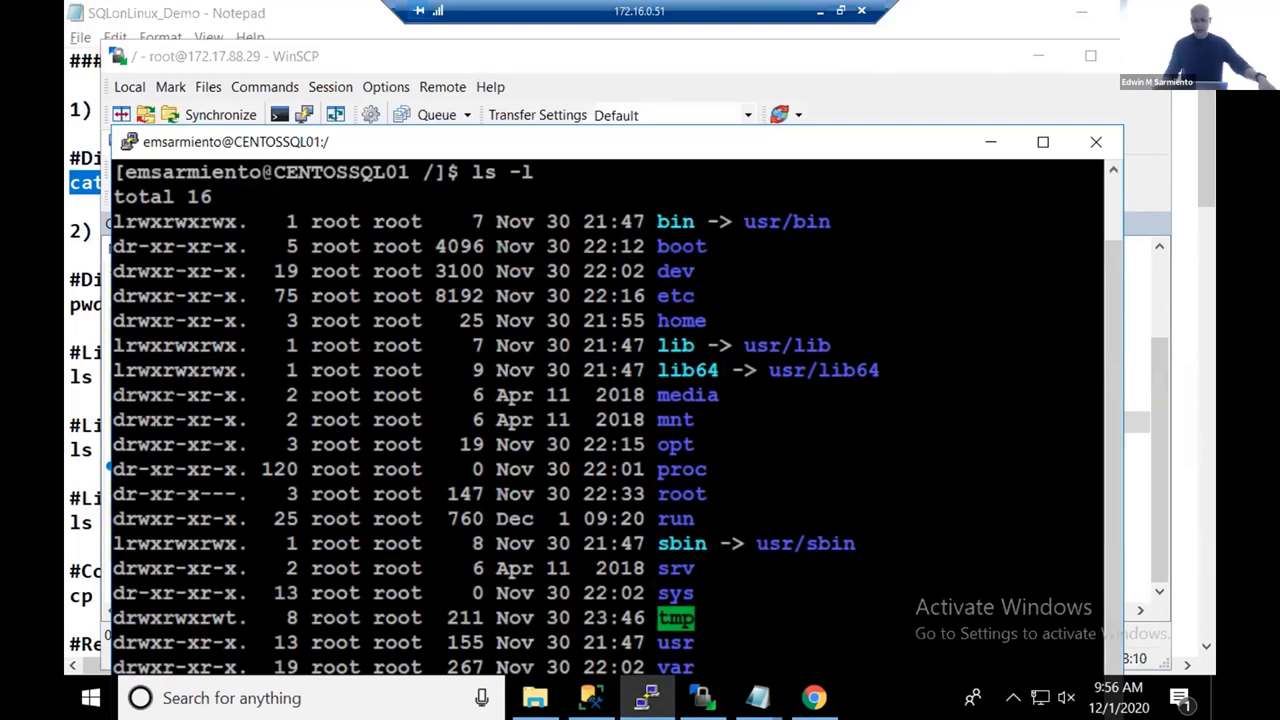
left_click_drag(488, 140, 482, 103)
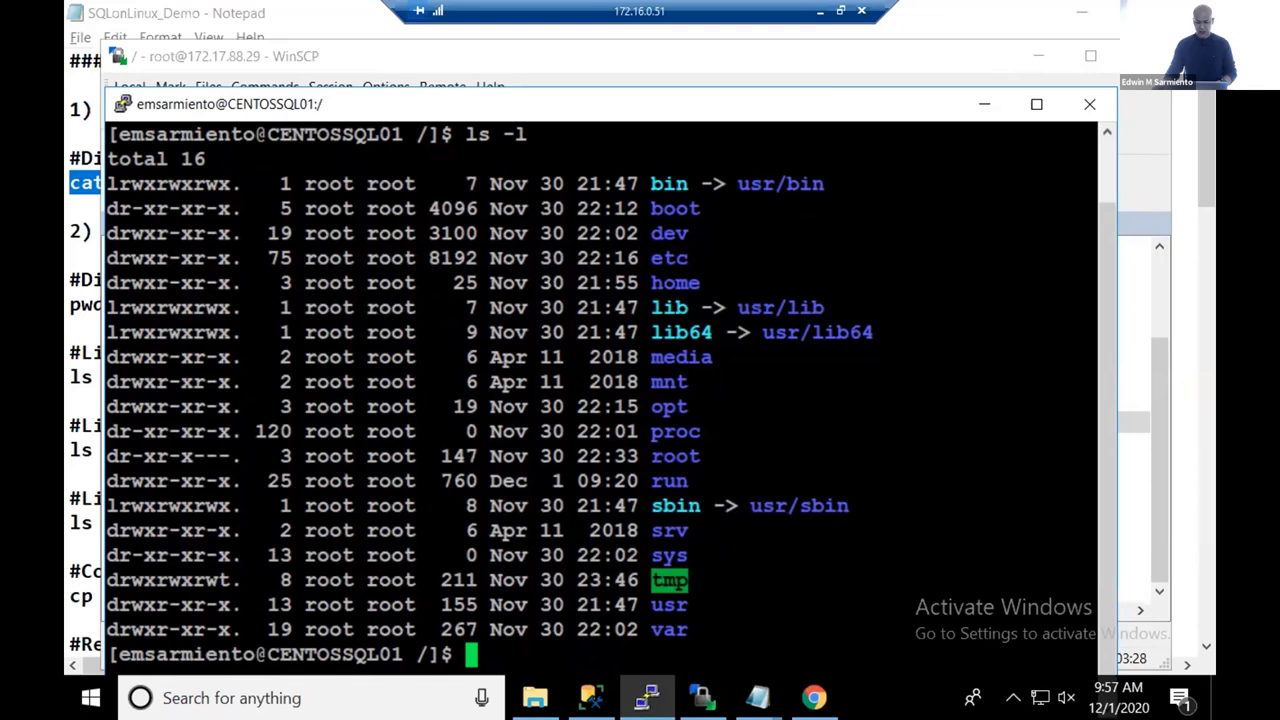
double_click(669, 629)
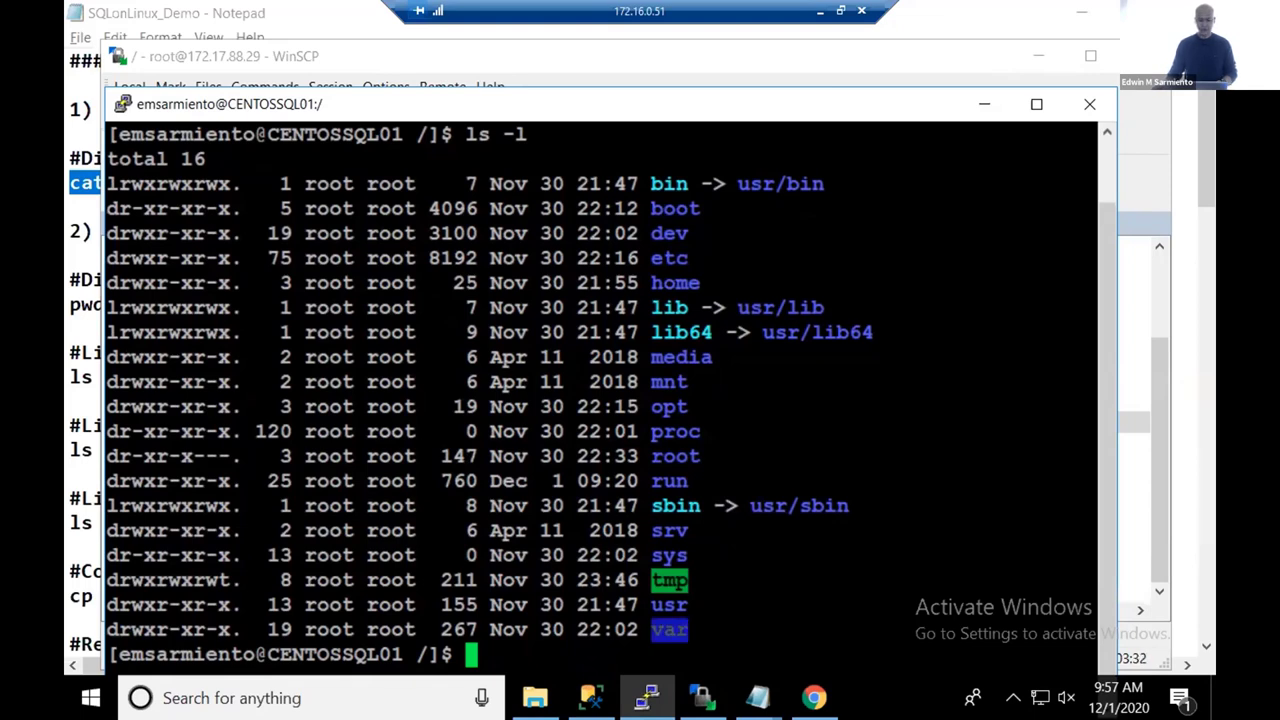
- Browse WinSCP's remote pane through var, opt and mssql into /var/opt/mssql/data
left_click(700, 697)
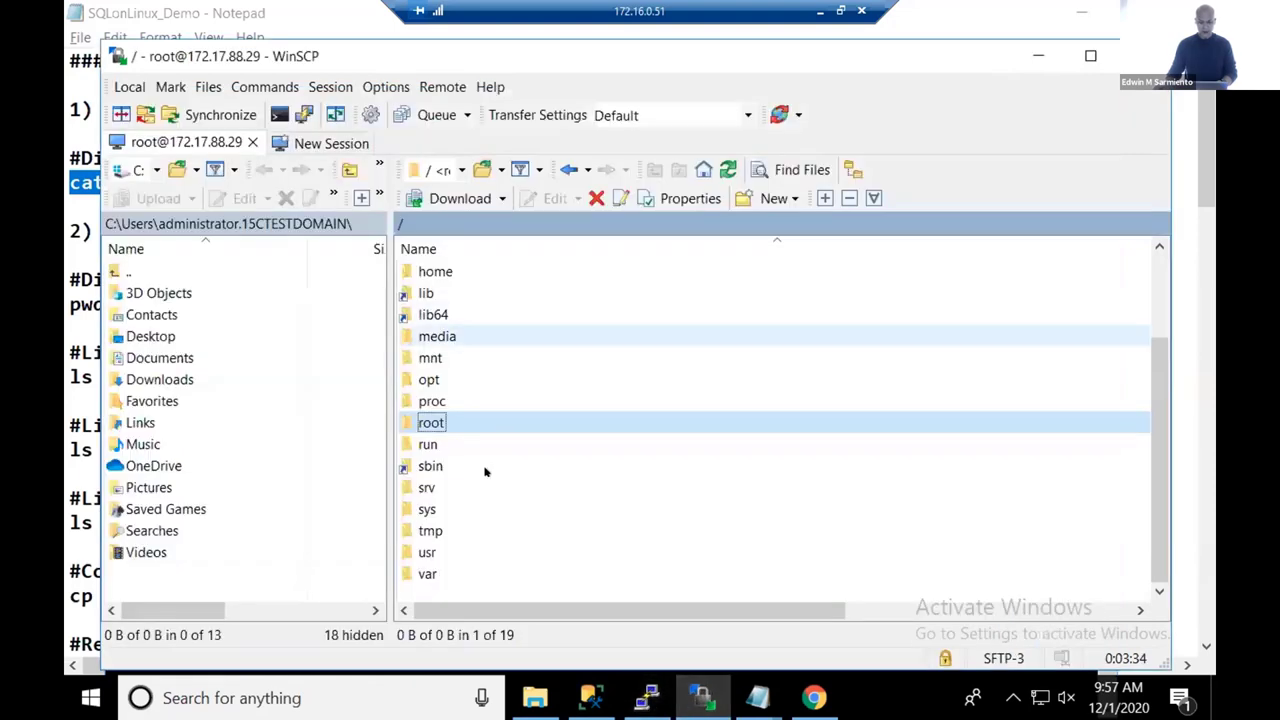
double_click(435, 573)
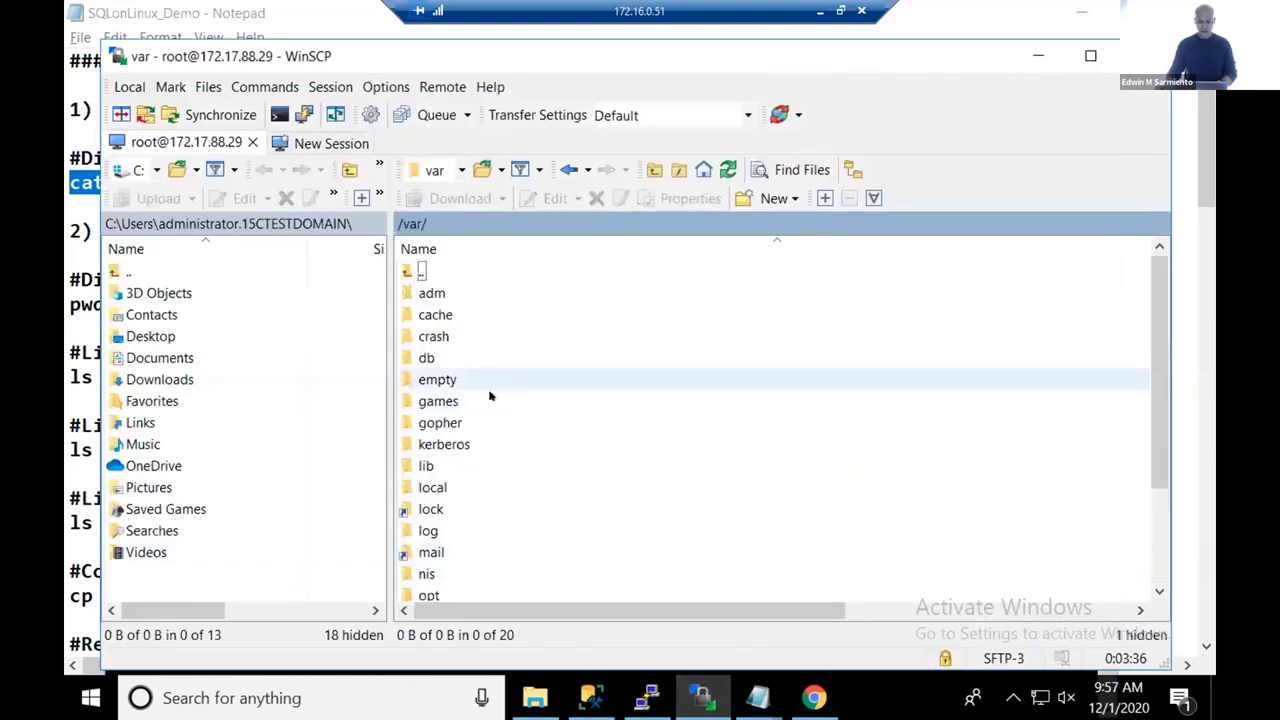
scroll(500, 398, "down", 2)
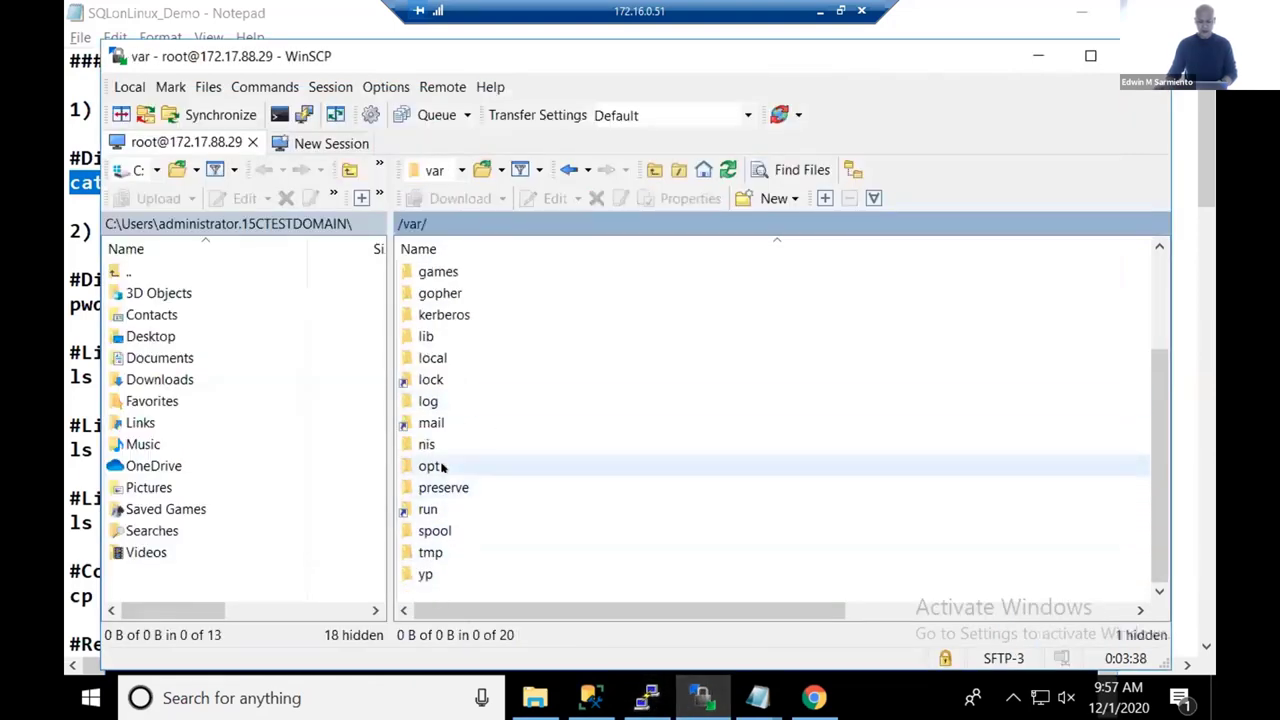
double_click(443, 467)
double_click(443, 293)
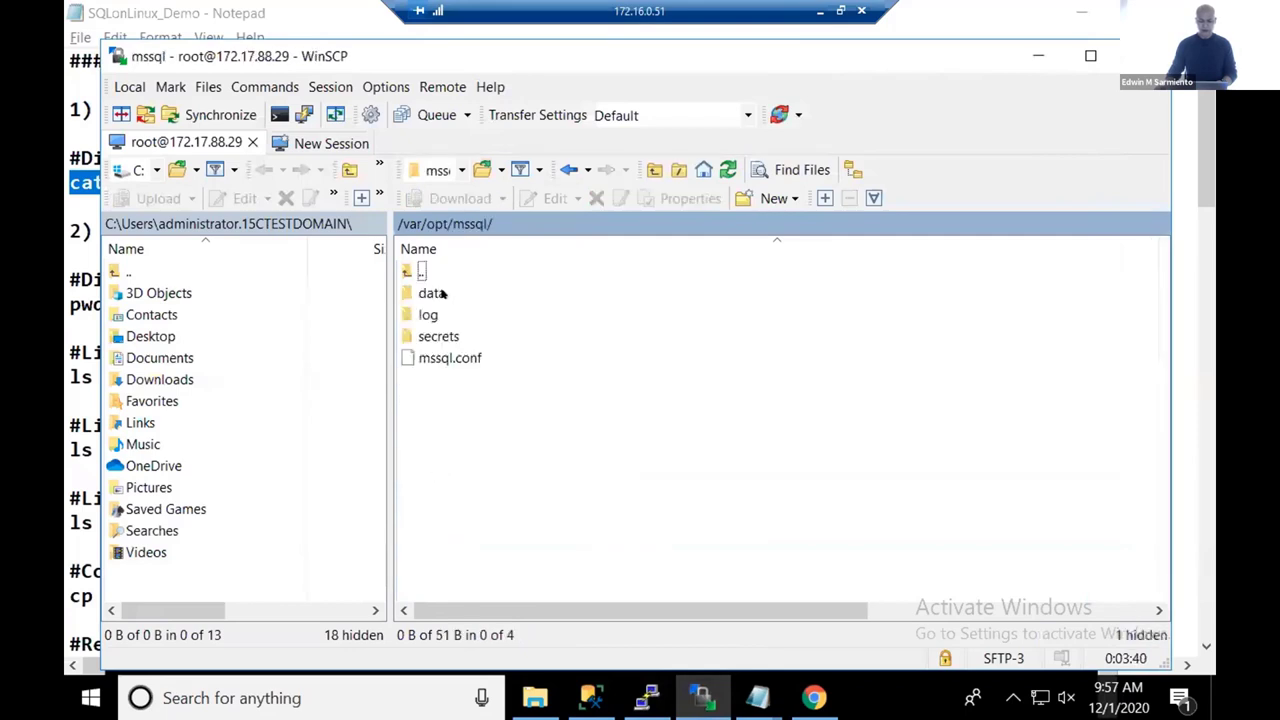
double_click(440, 293)
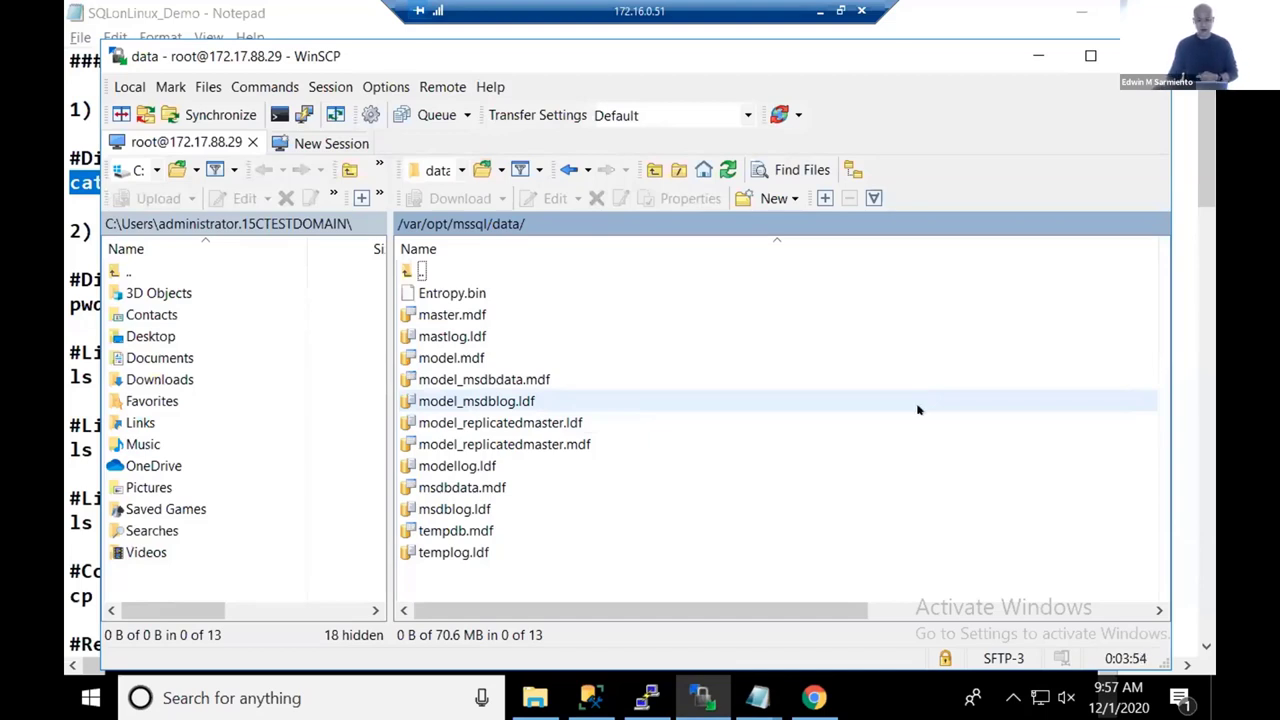
key("alt+Tab")
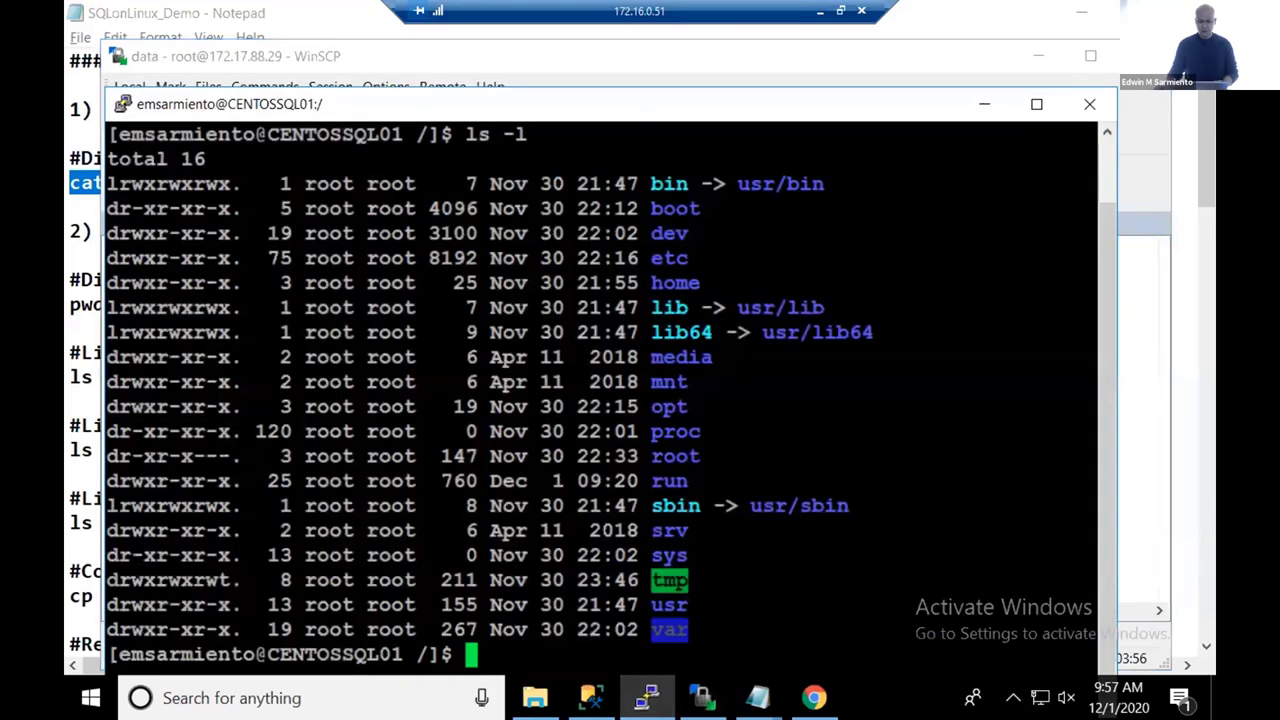
- Clear the terminal and run cd /var/opt/mssql/, which fails with Permission denied
type("clear")
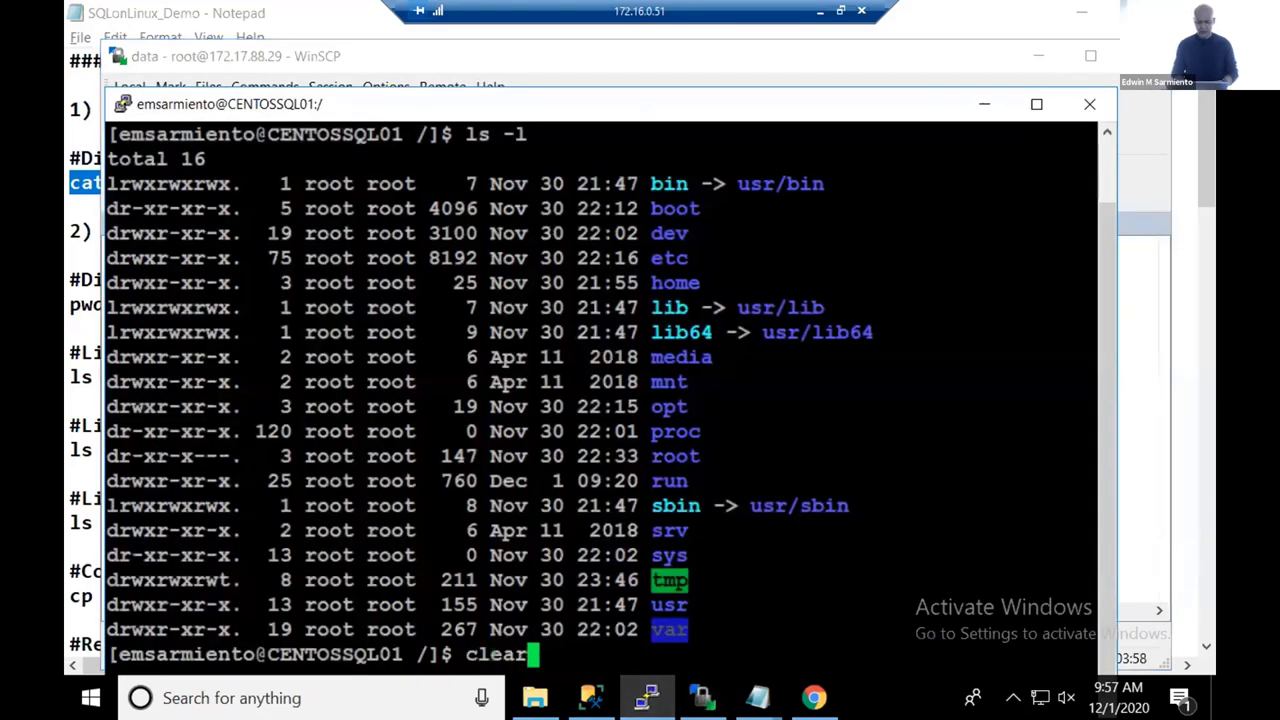
key("Return")
type("cd /")
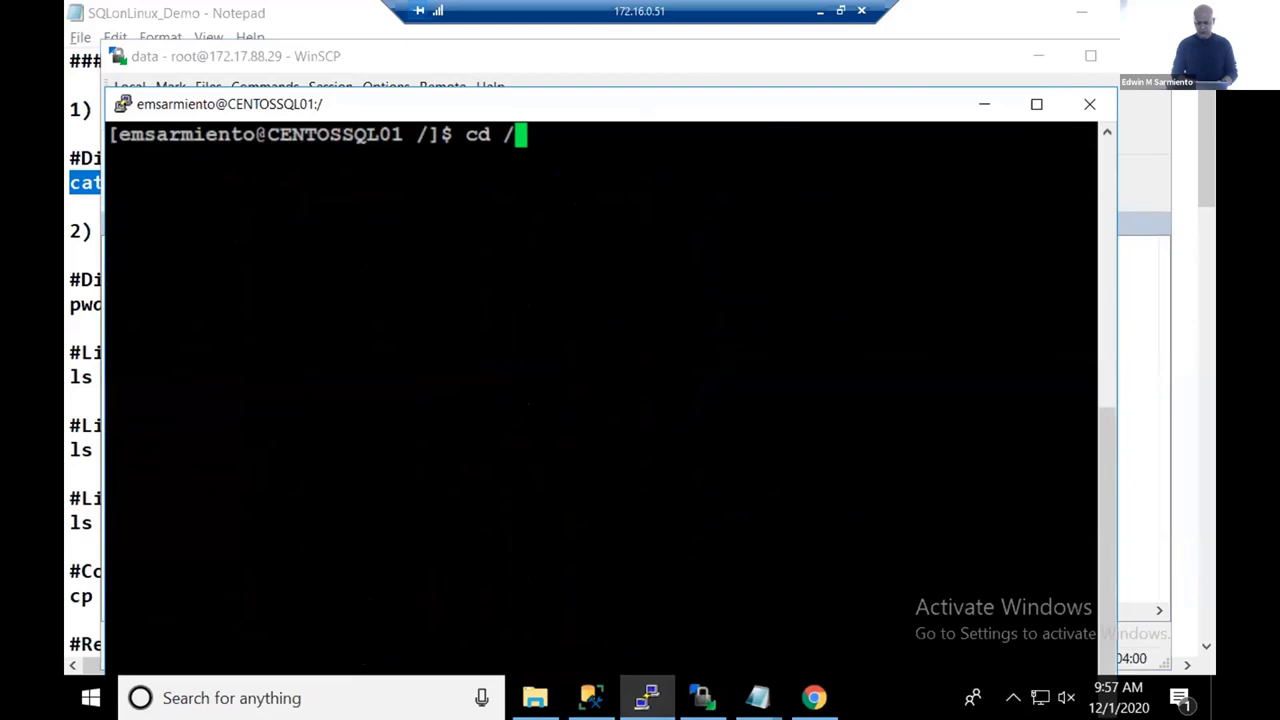
type("var/opt/mssql/")
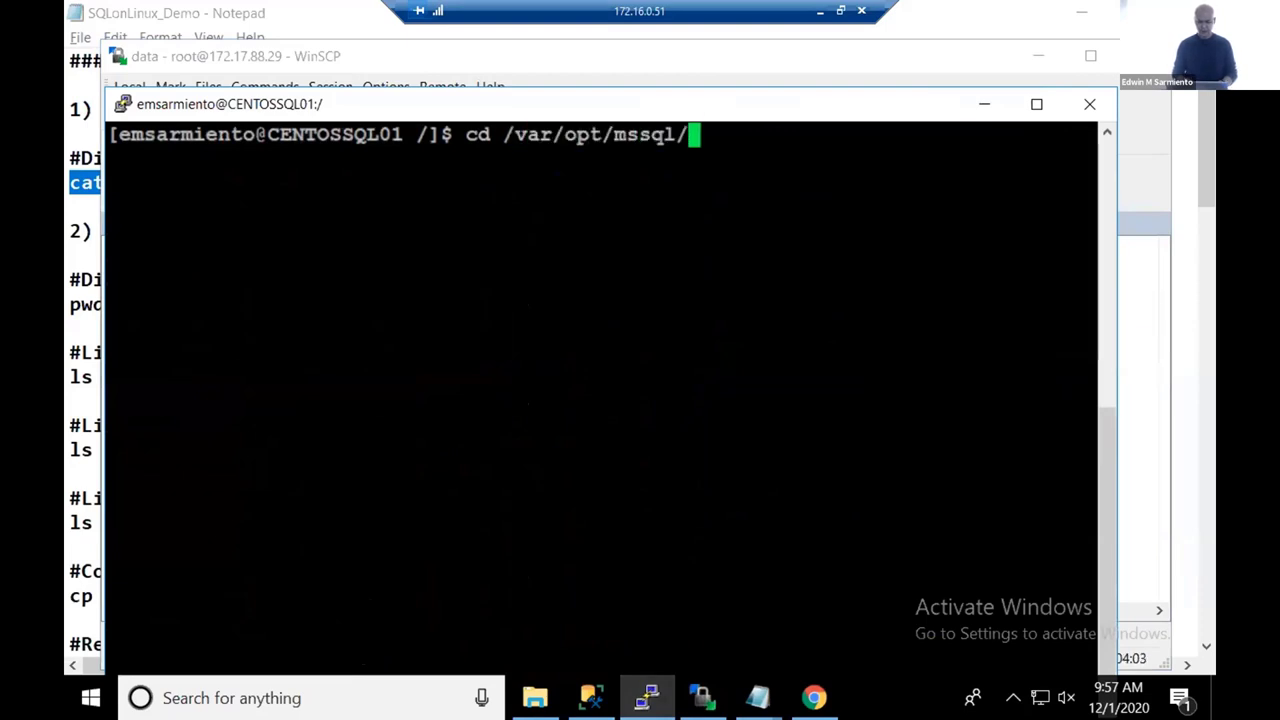
key("Return")
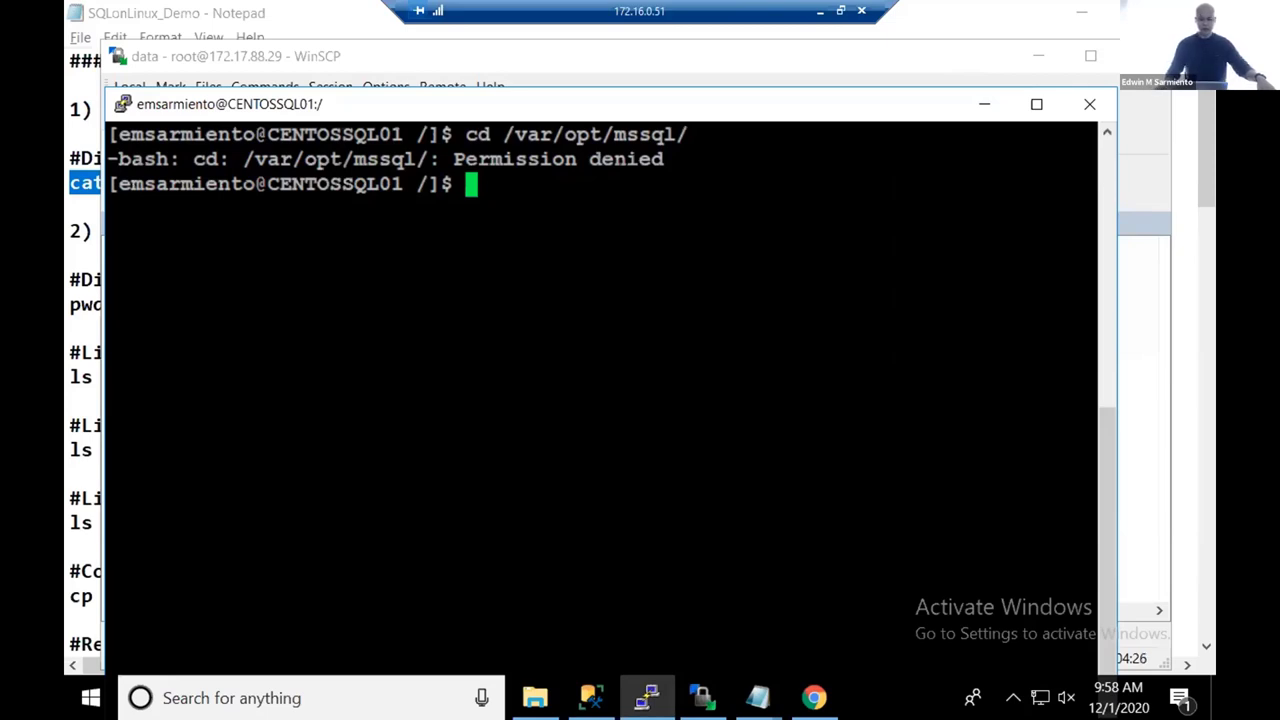
- Type sudo at the new shell prompt below the Permission denied error
left_click_drag(256, 184, 118, 184)
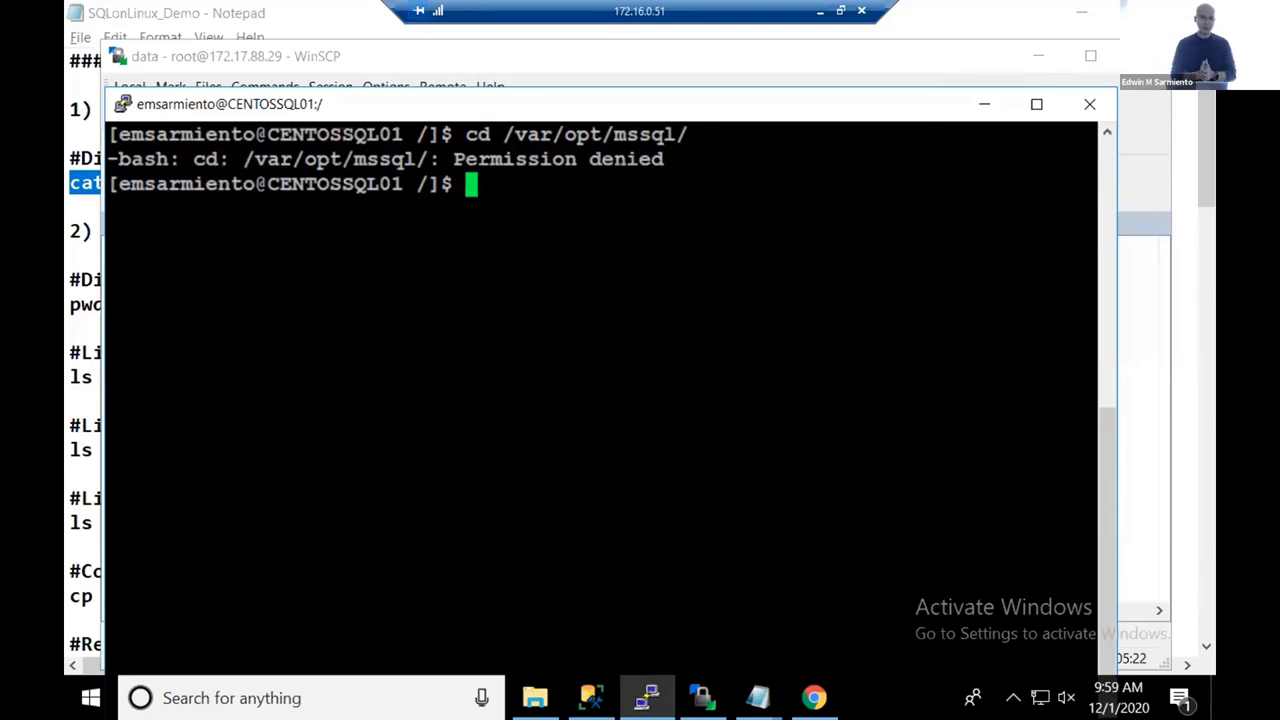
type("sudo")
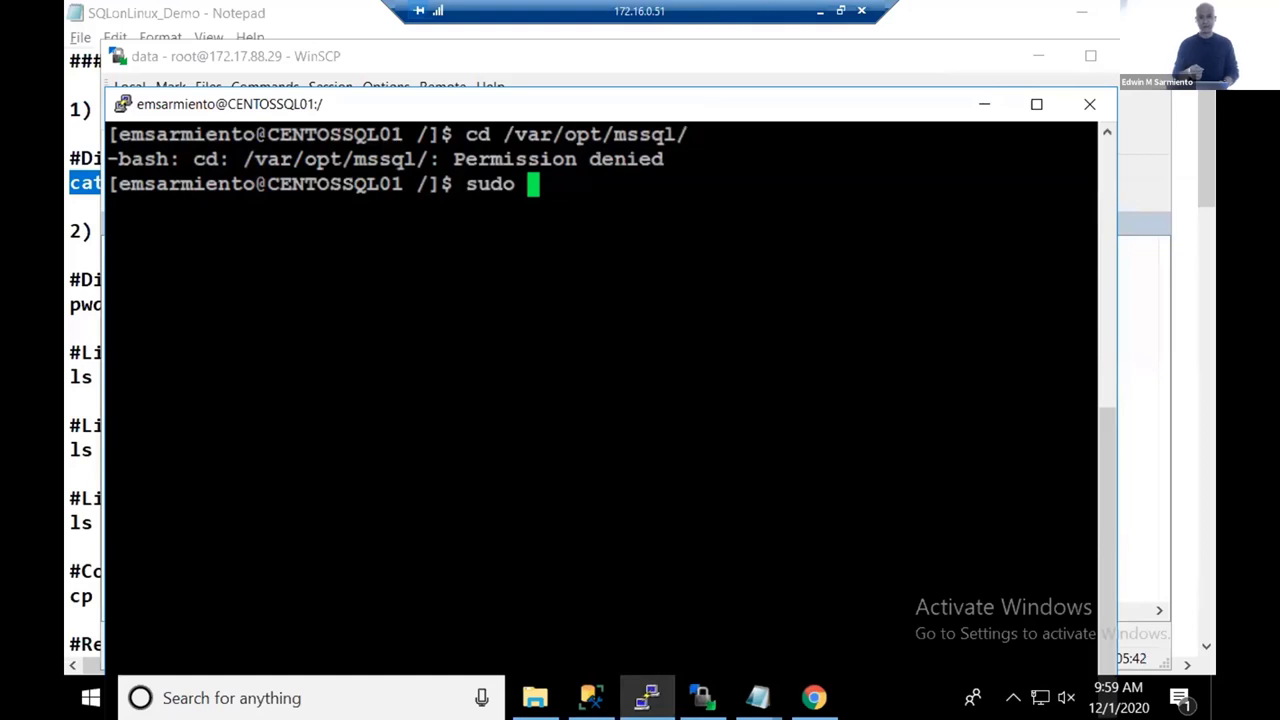
- Rerun the cd /var/opt/mssql/ command with sudo and enter the account password
key("Up")
key("Left")
key("Left")
key("Left")
key("Left")
key("Left")
key("Left")
key("Left")
key("Left")
key("Left")
key("Left")
key("Left")
key("Left")
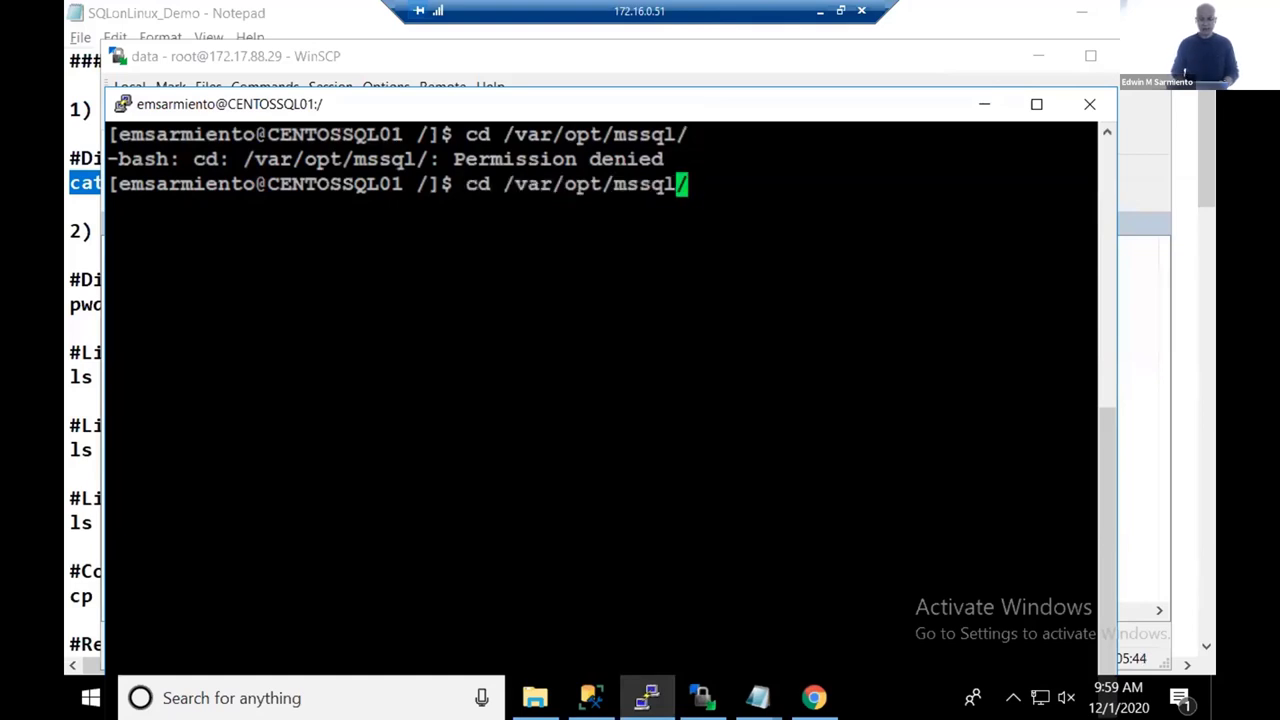
key("Left")
key("Left")
key("Left")
key("Left")
key("Left")
key("Left")
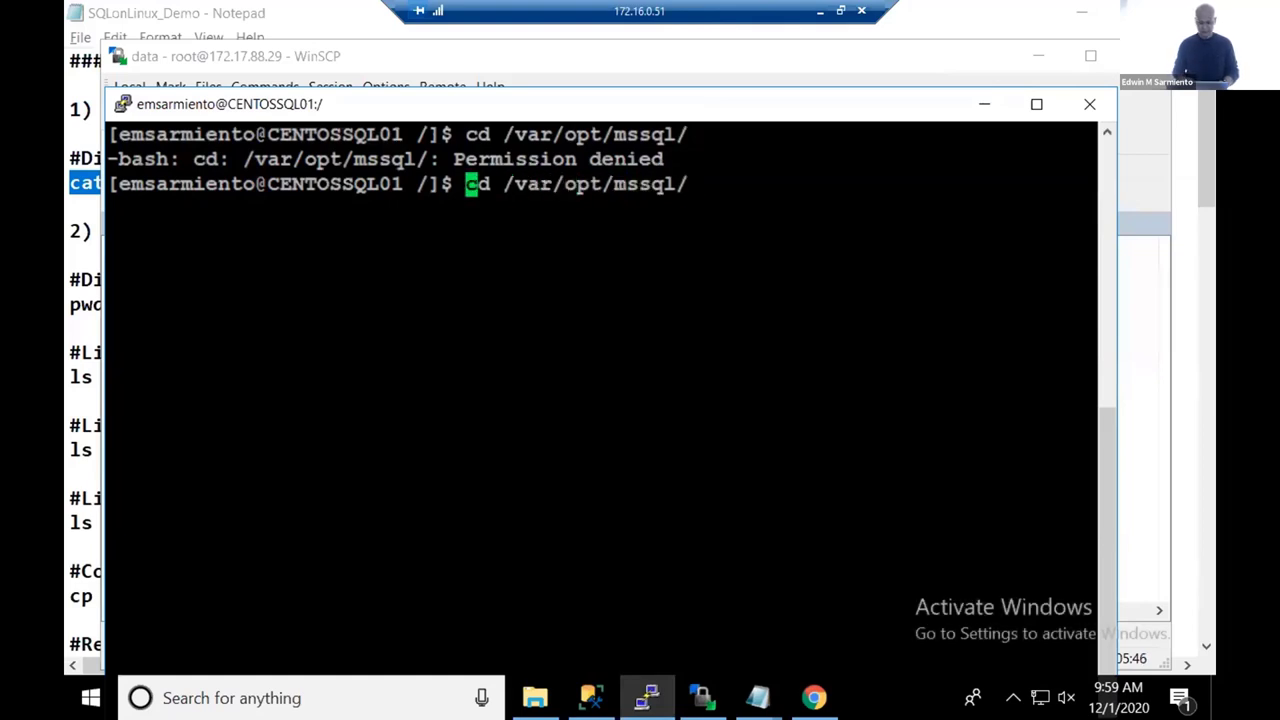
type("sudo")
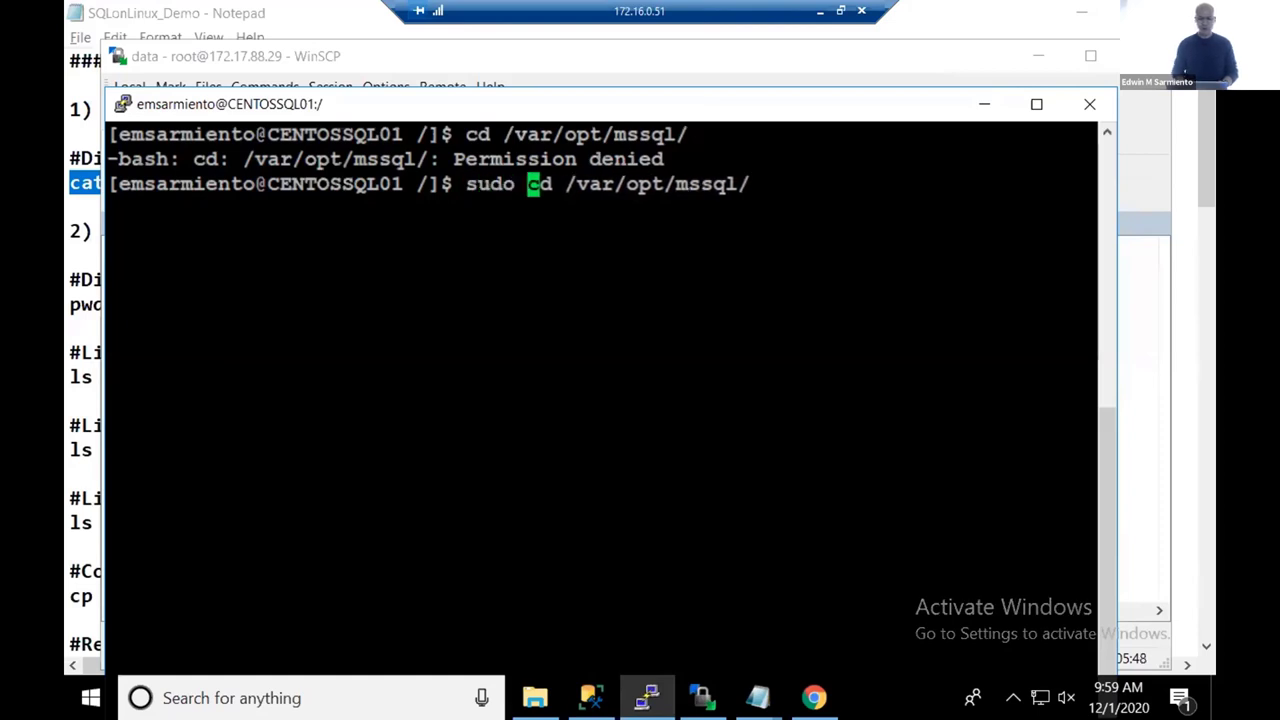
key("Return")
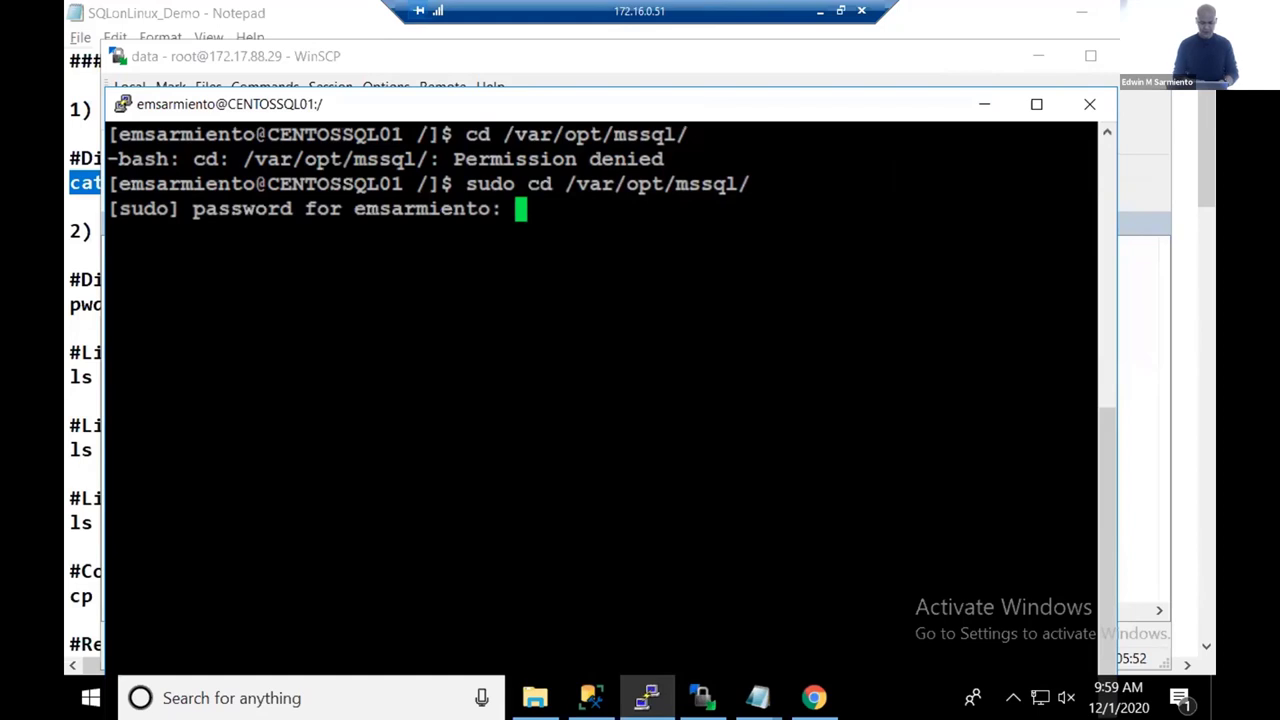
key("Return")
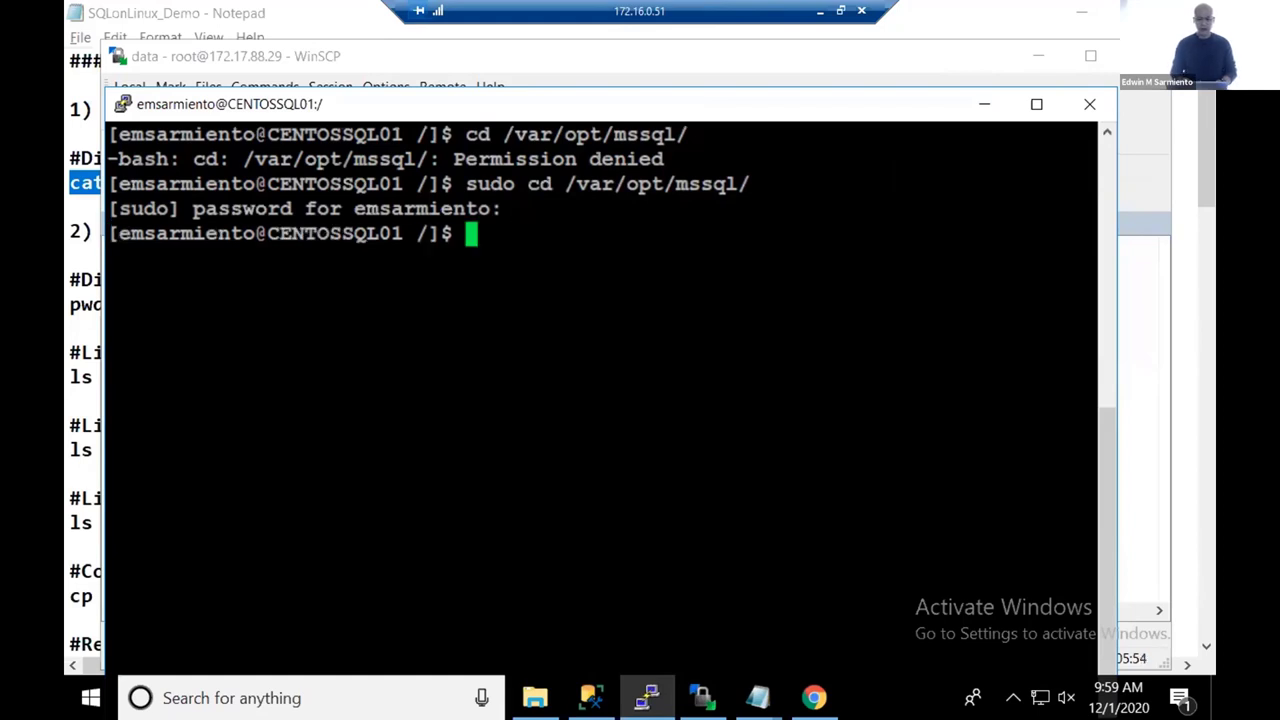
- Run sudo ls -l /var/opt/mssql/ to list data, log, mssql.conf and secrets
type("ls")
key("BackSpace")
key("BackSpace")
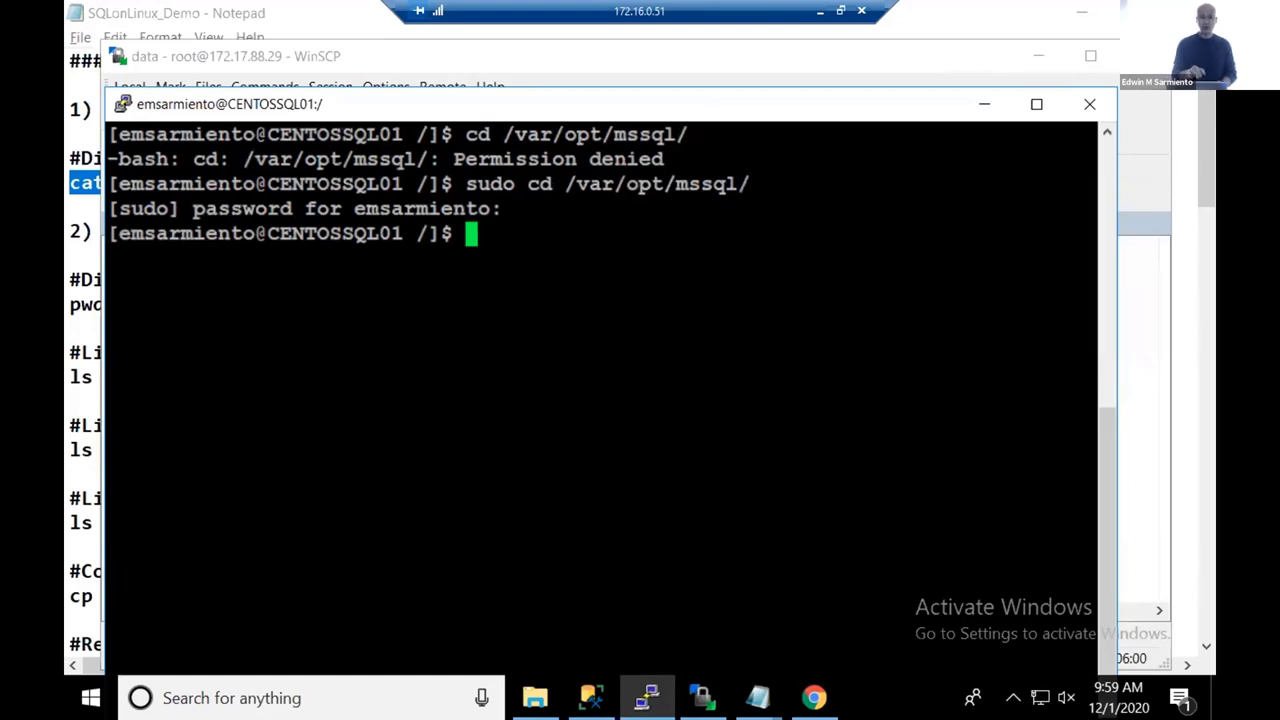
key("Up")
key("Left")
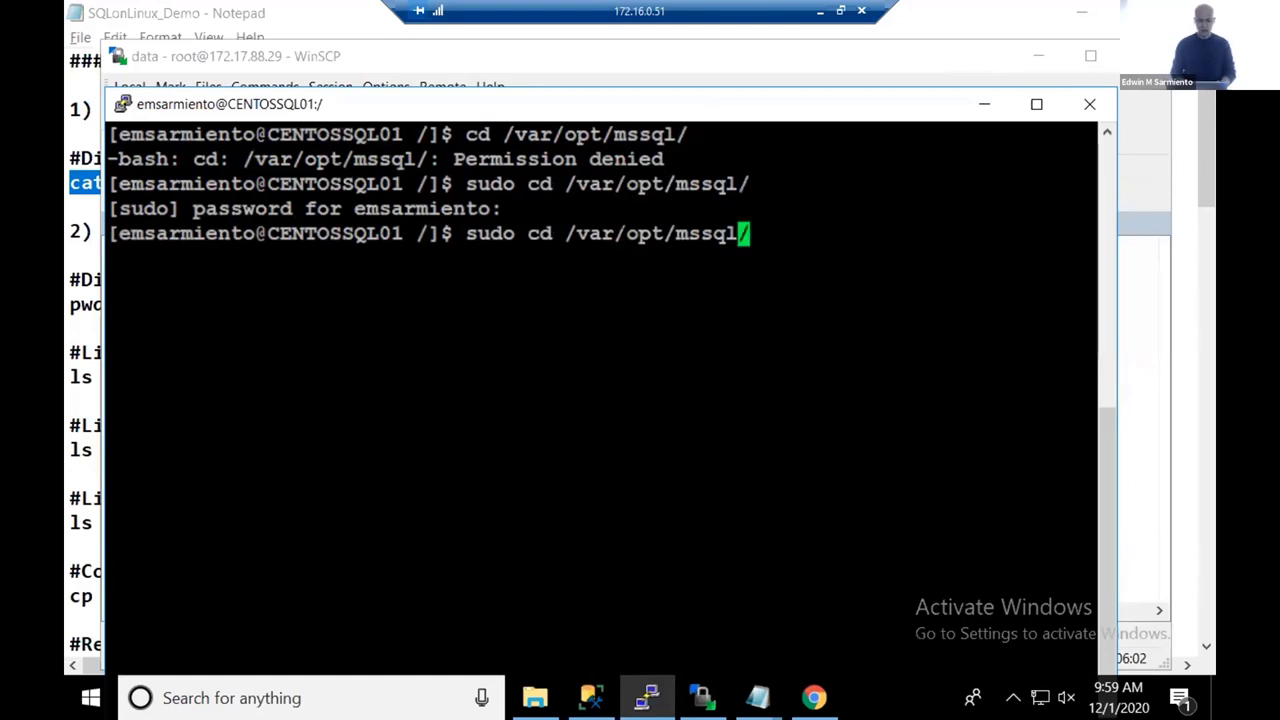
key("Left")
key("Left")
key("Left")
key("Left")
key("Left")
key("Left")
key("Left")
key("Left")
key("Left")
key("Left")
key("Left")
key("Left")
key("Left")
key("Left")
key("Left")
key("Left")
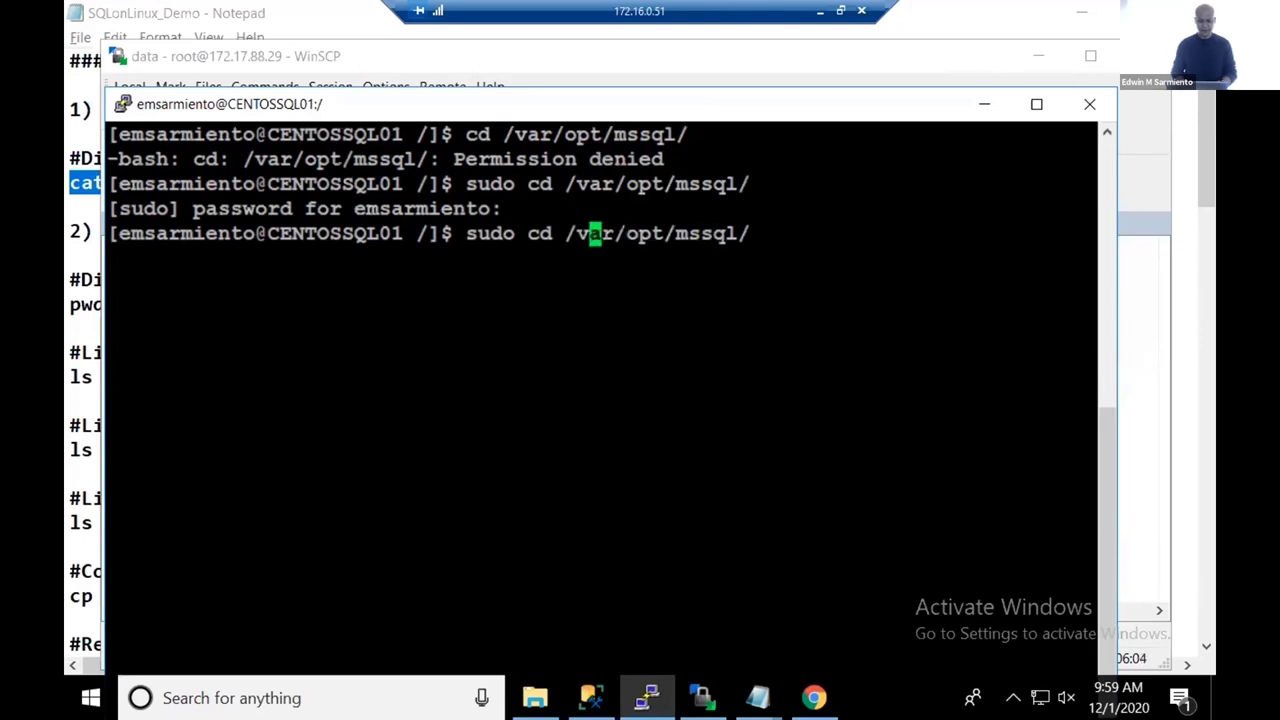
key("Delete")
key("BackSpace")
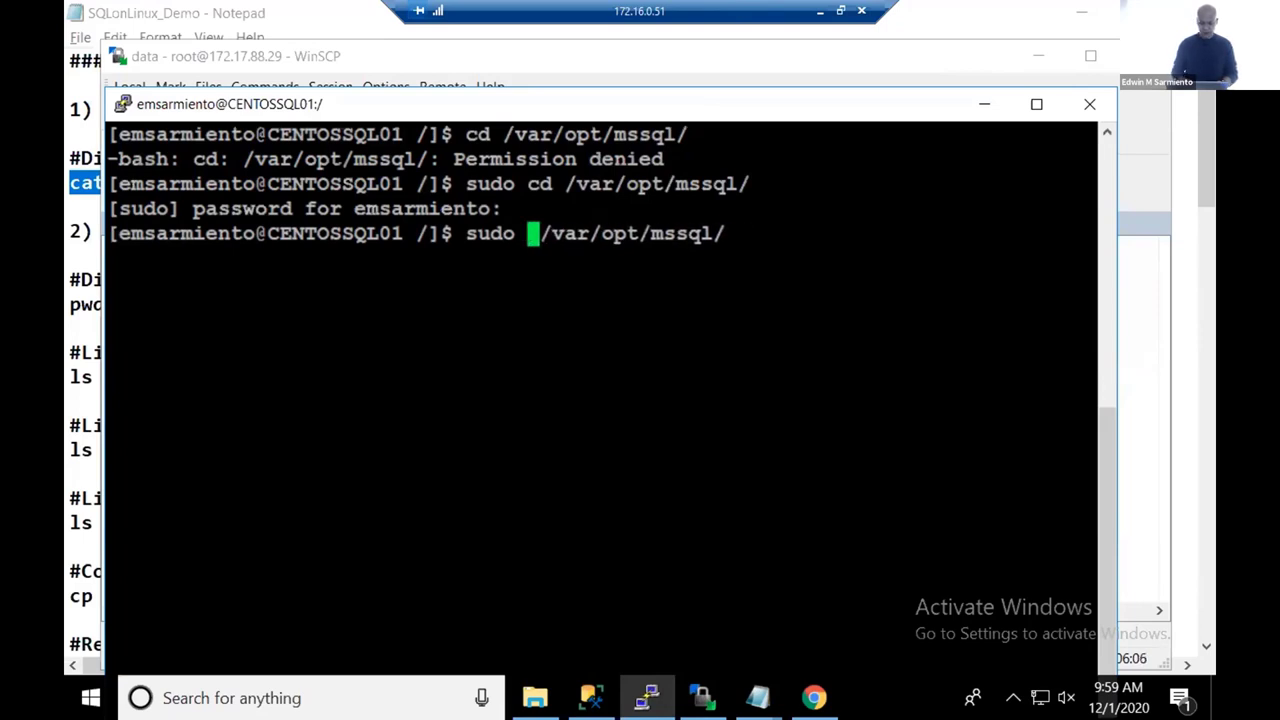
type("ls")
key("BackSpace")
key("BackSpace")
type("ls -l")
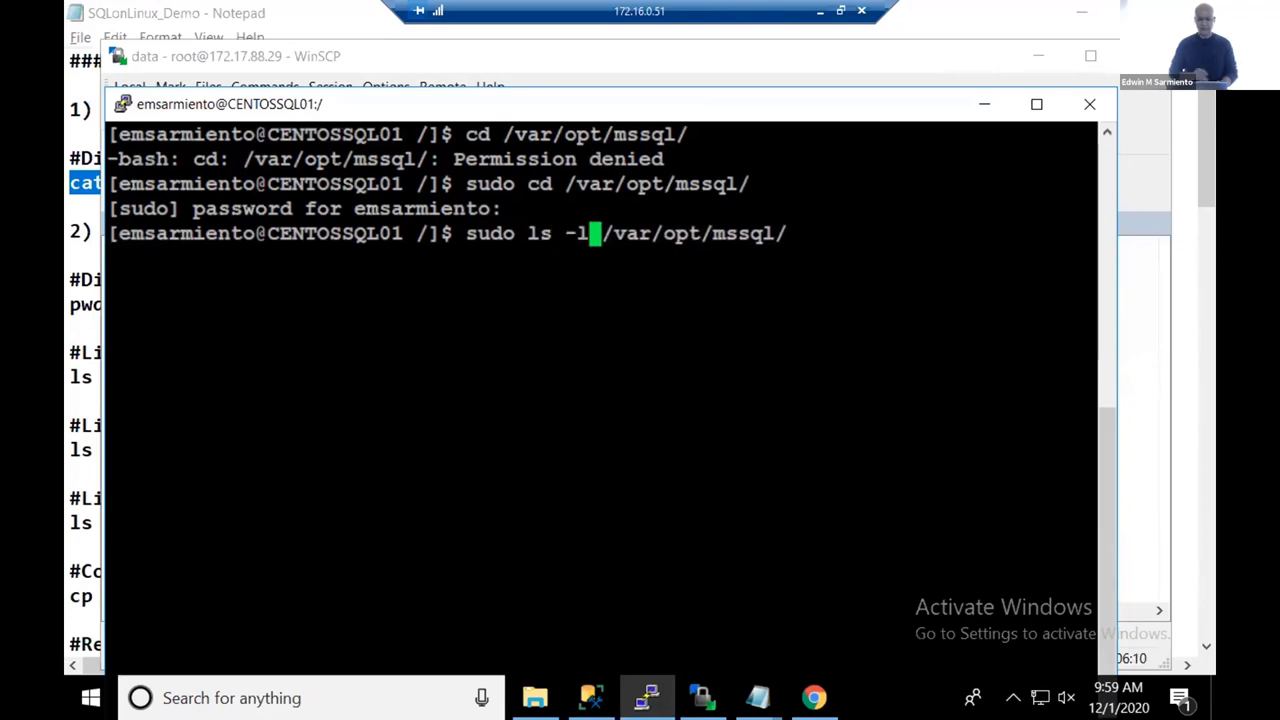
key("Return")
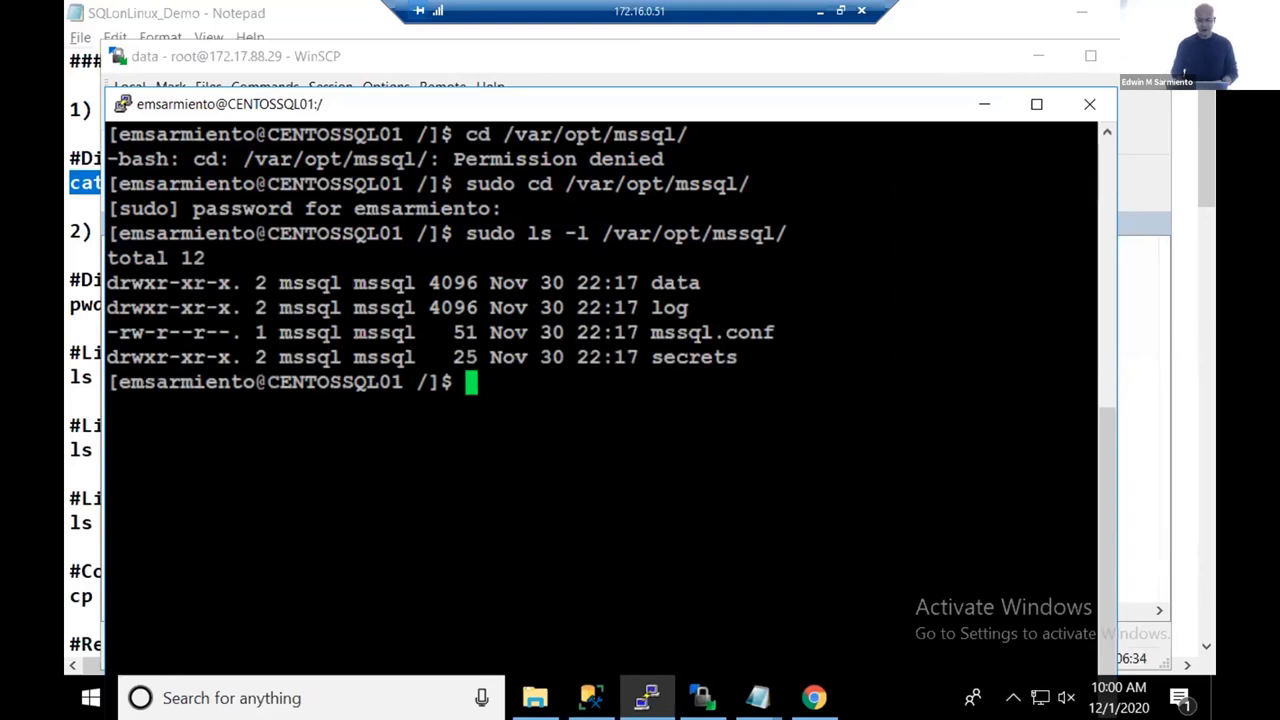
- Run sudo ls -l /var/opt/mssql/data to show files like master.mdf and tempdb.mdf
key("Up")
type("data")
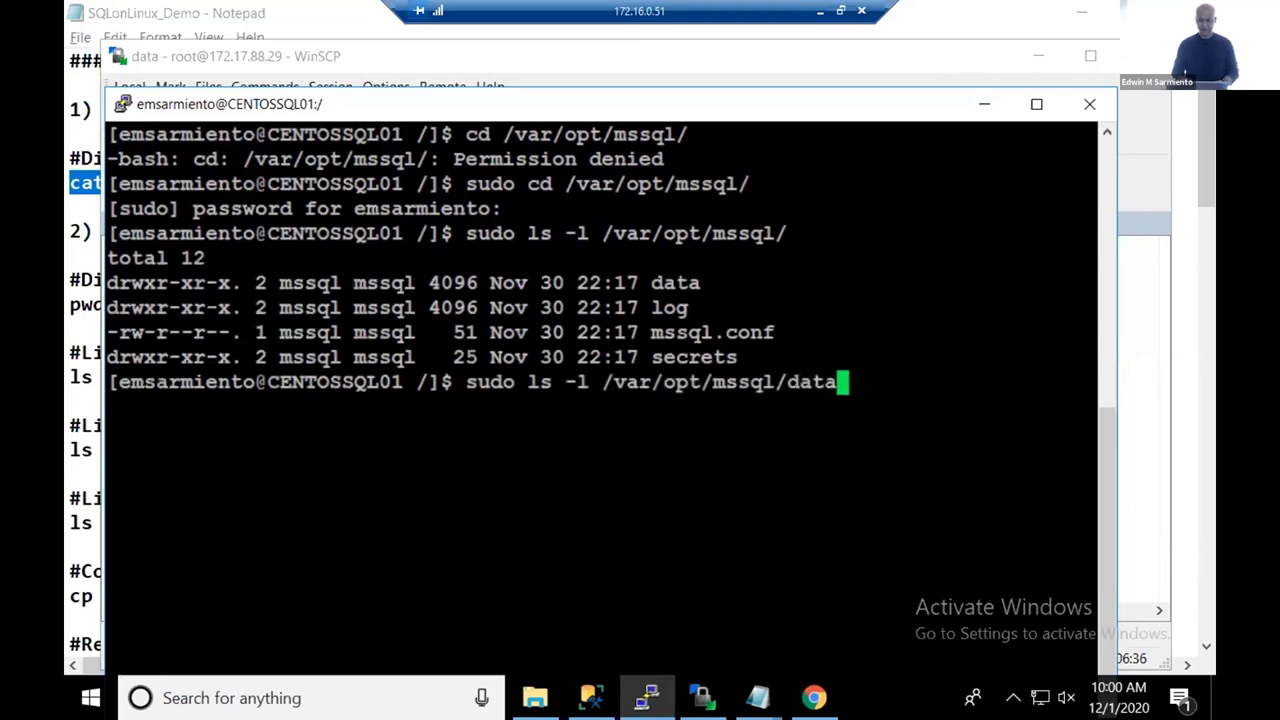
key("Return")
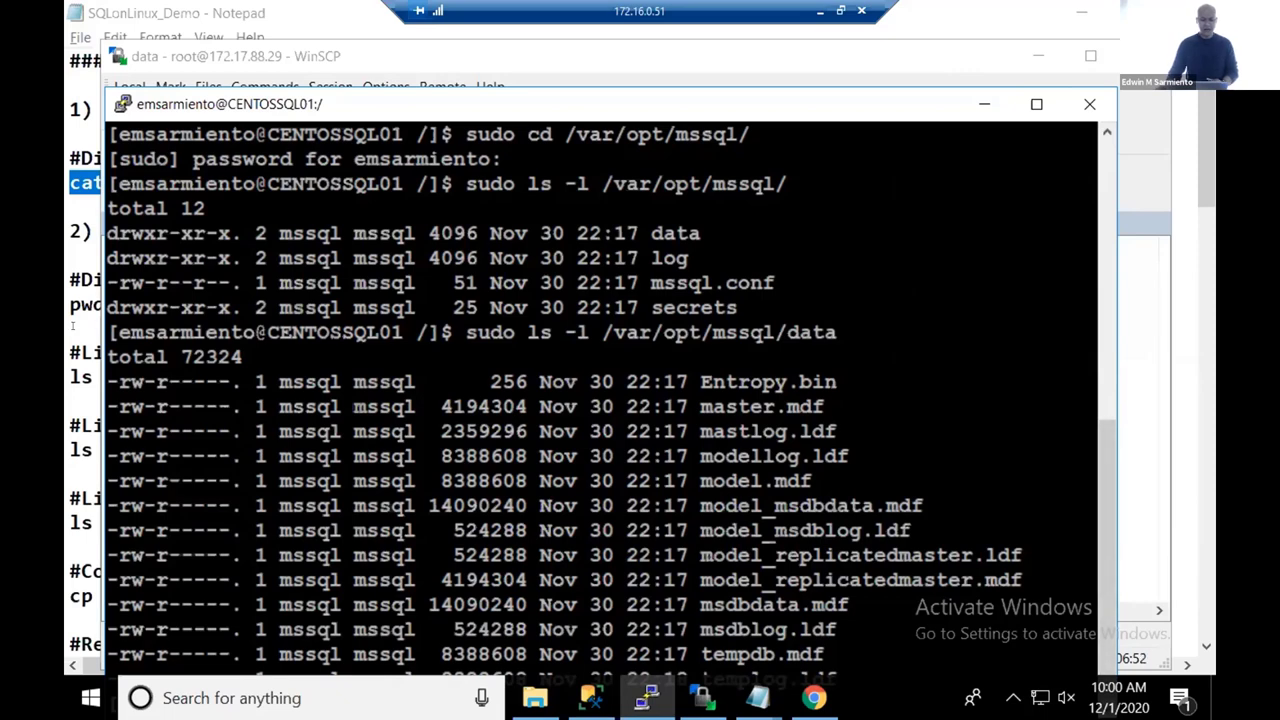
- Scroll the Notepad demo notes to section 6b on /tmp/data, then bring up SSMS
left_click(99, 327)
scroll(201, 354, "down", 4)
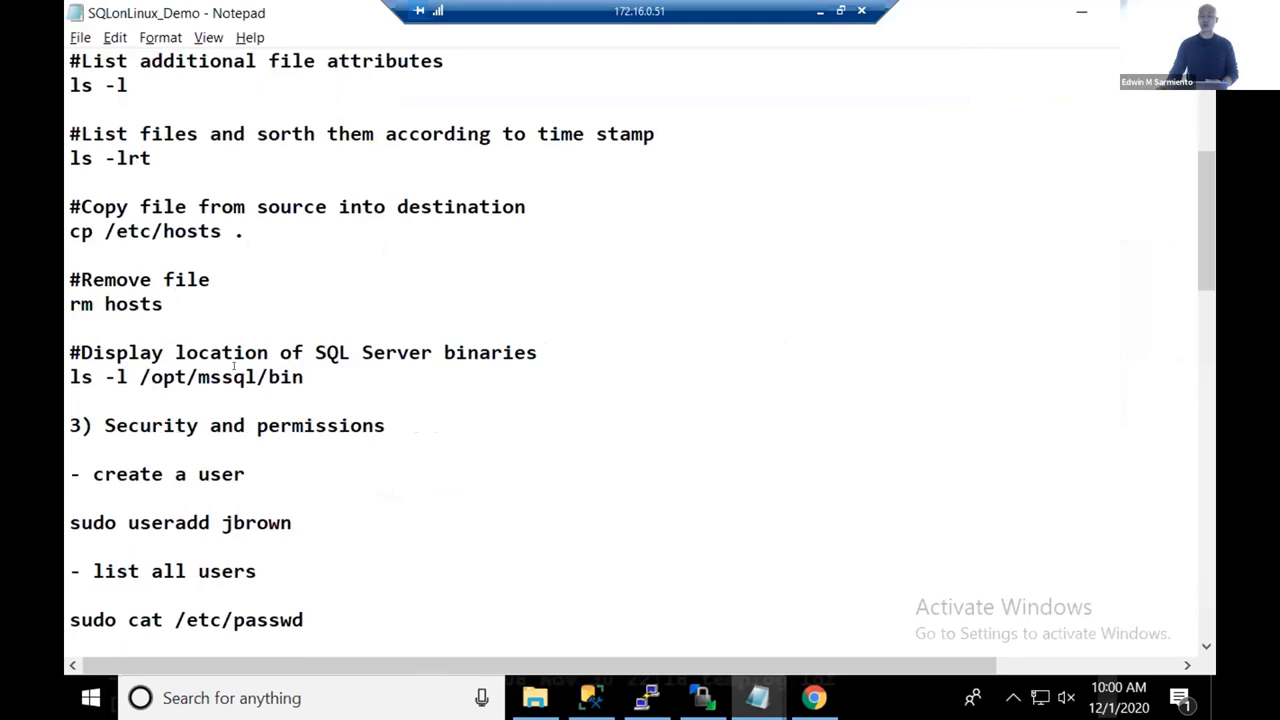
scroll(243, 376, "down", 6)
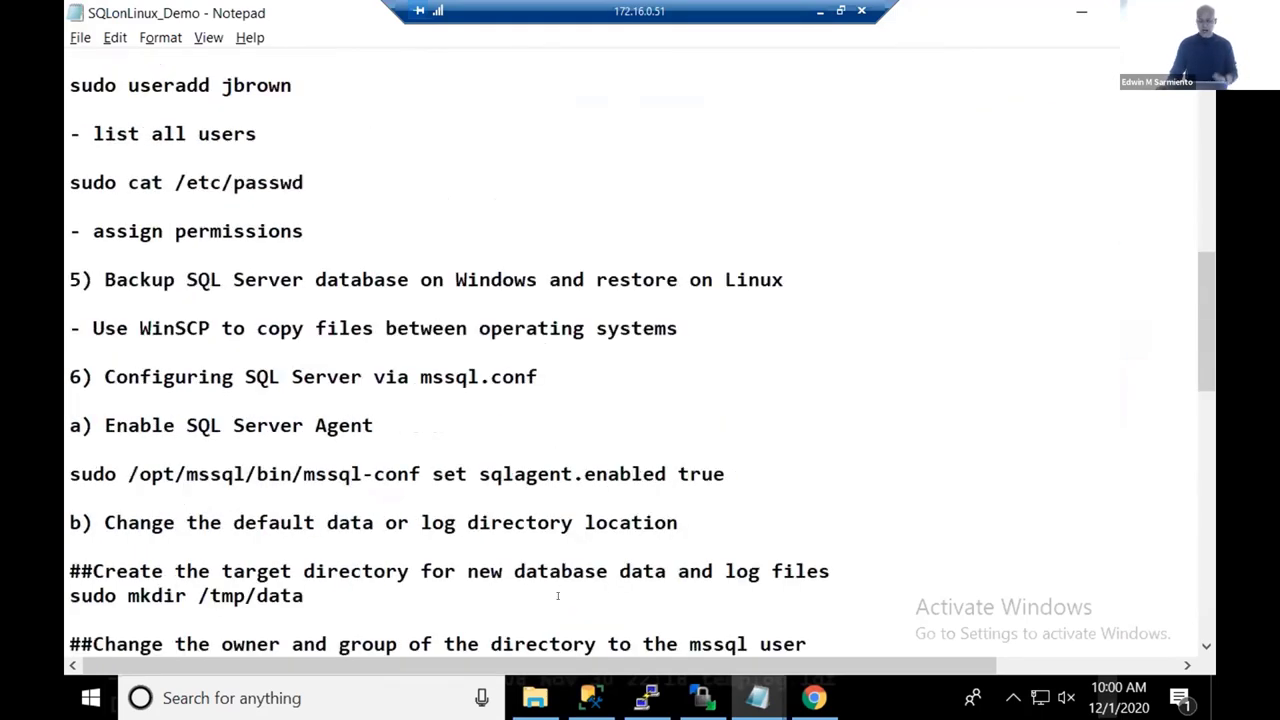
left_click(590, 698)
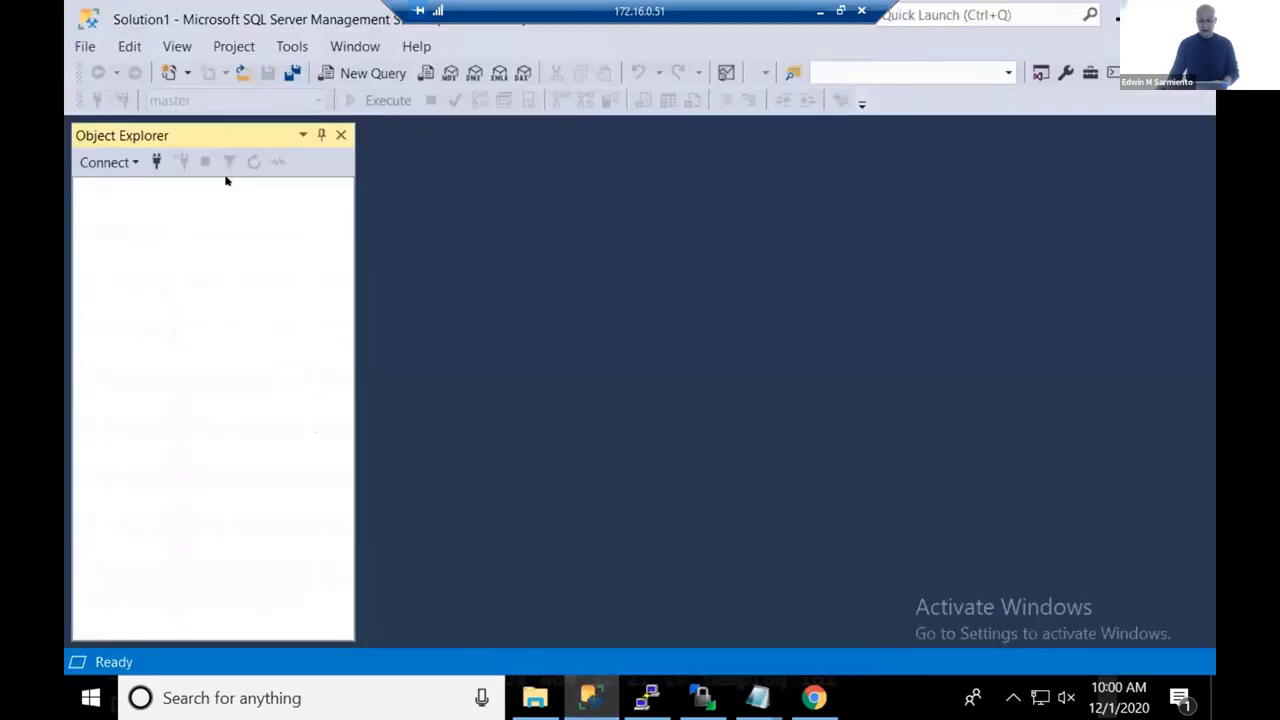
- Choose Database Engine and change the server address to 172.17.88.28
left_click(114, 163)
left_click(115, 185)
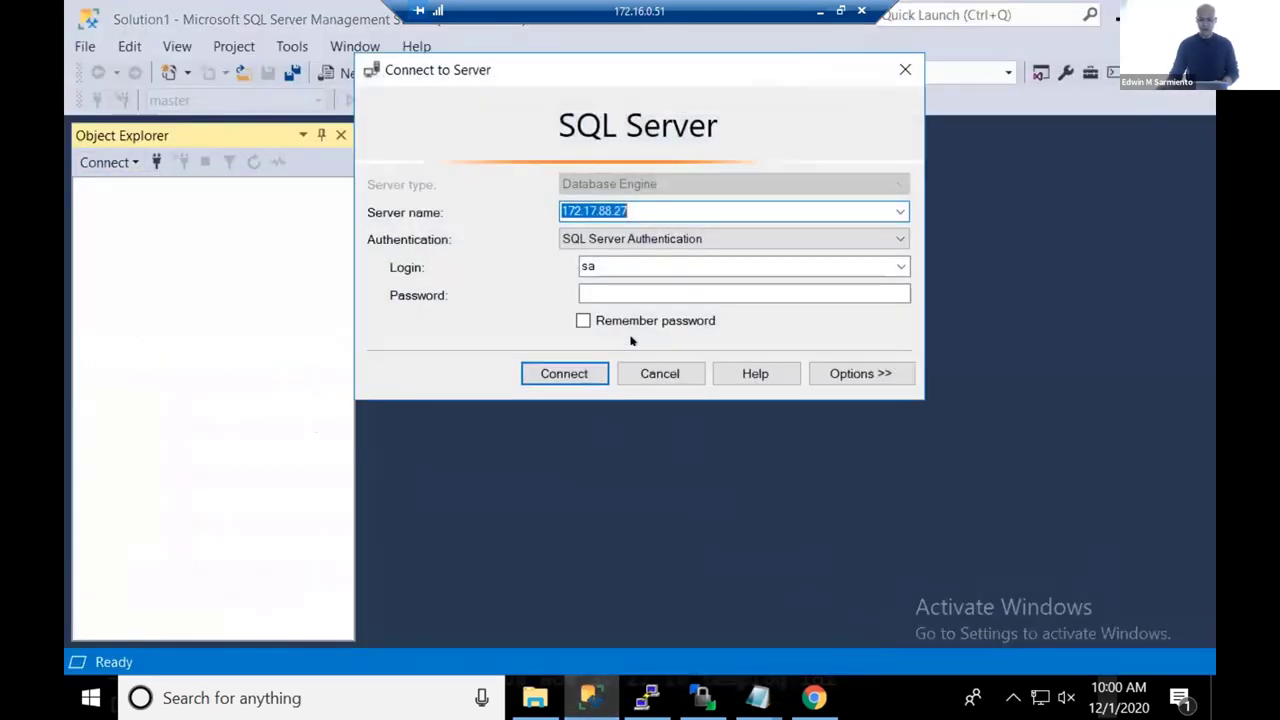
left_click(659, 210)
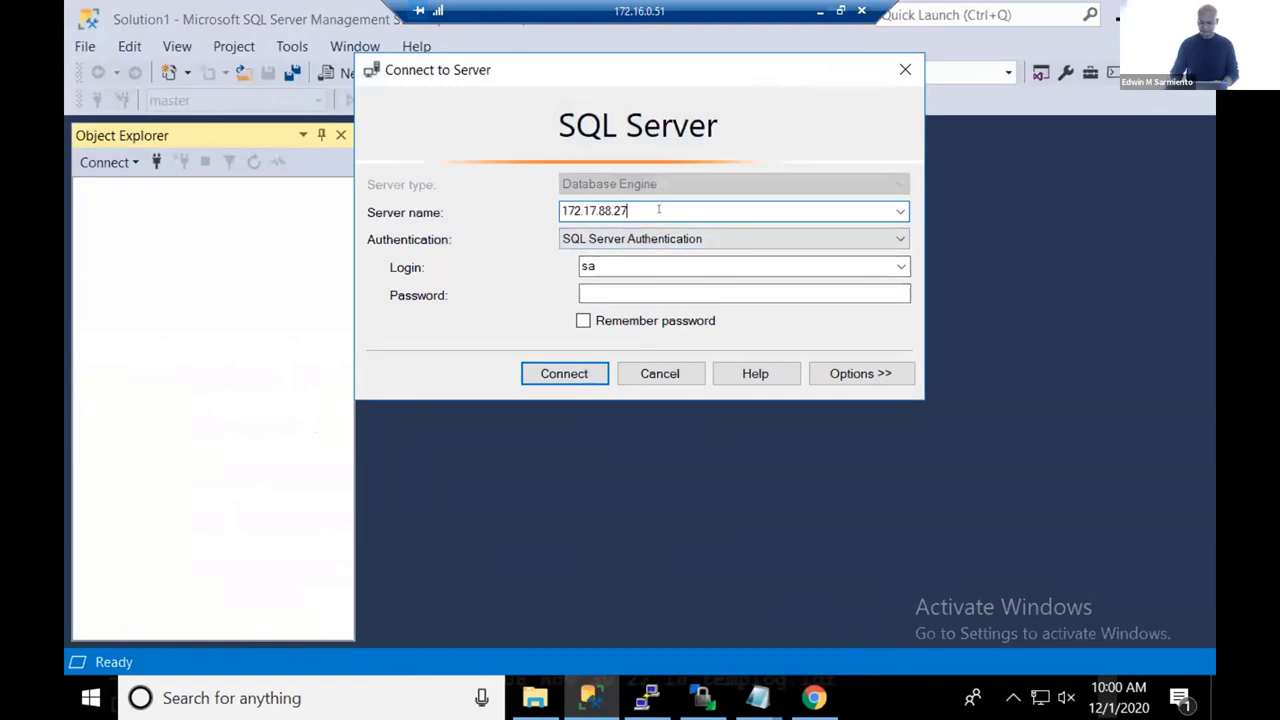
key("BackSpace")
type("8")
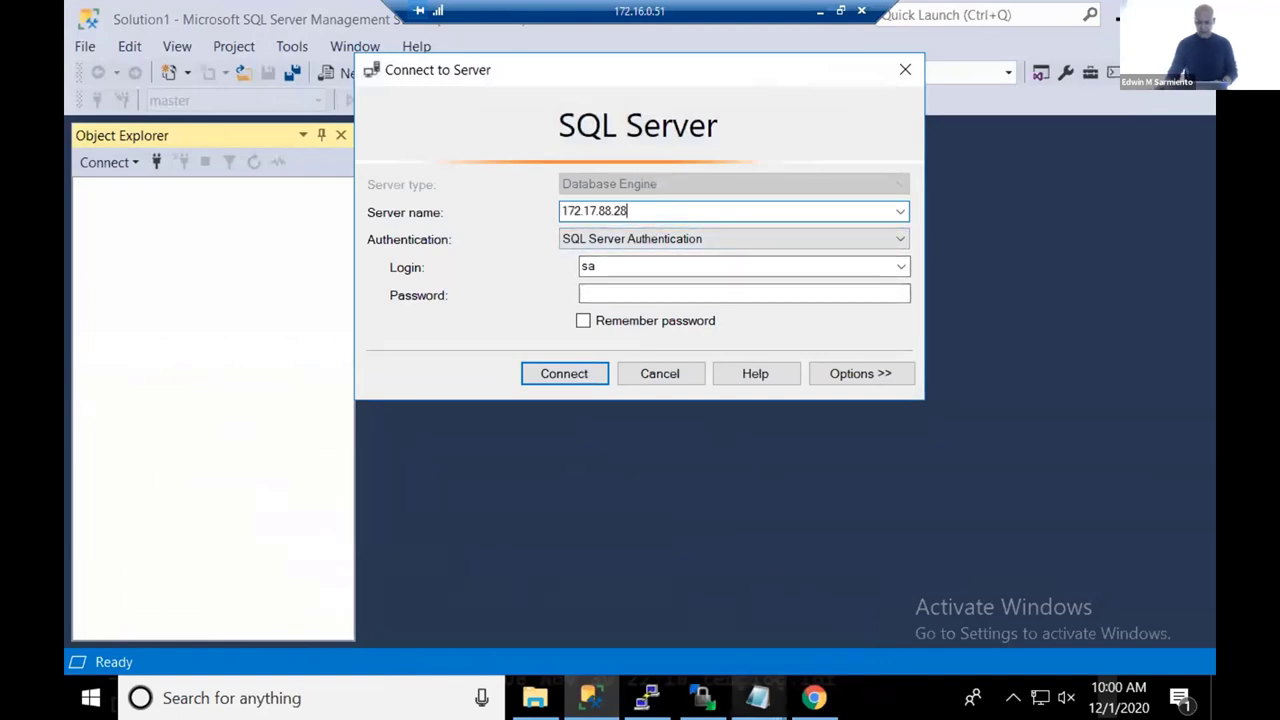
- Copy the sa password from the Notepad notes, paste it, connect, and dismiss the login-failed error
left_click(757, 697)
left_click(880, 600)
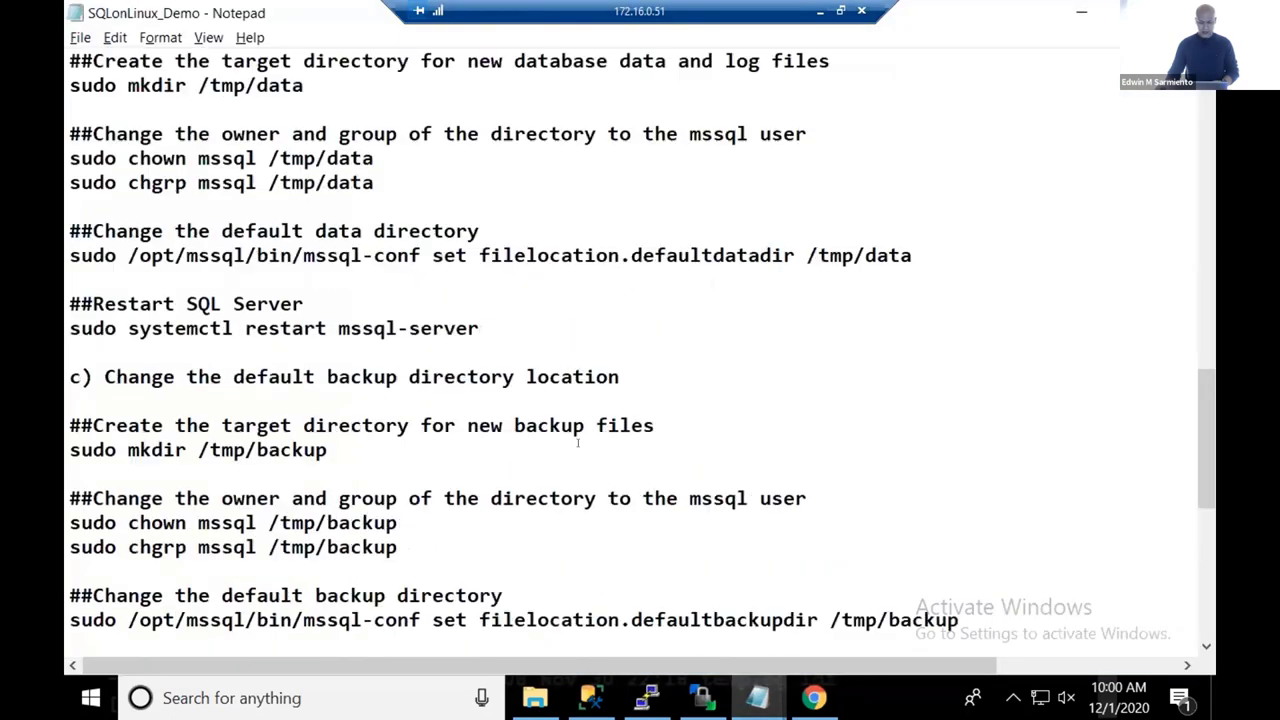
scroll(576, 452, "down", 5)
left_click_drag(936, 522, 747, 522)
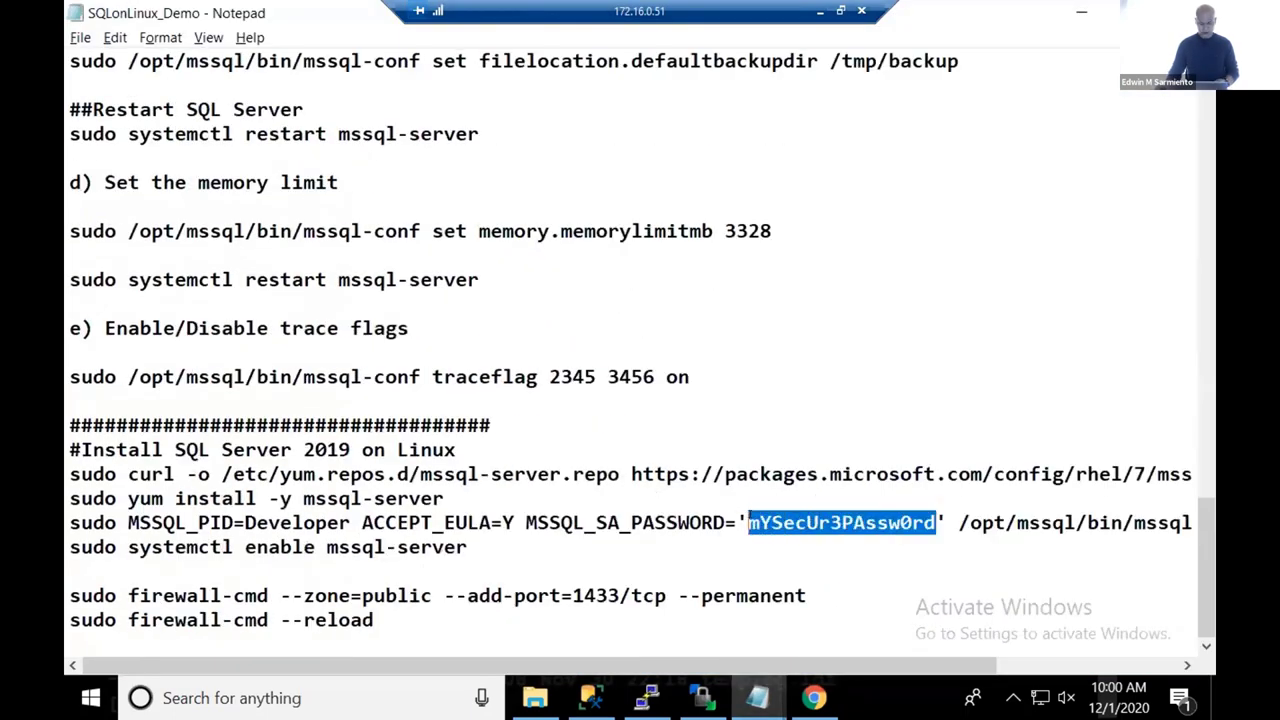
key("alt+Tab")
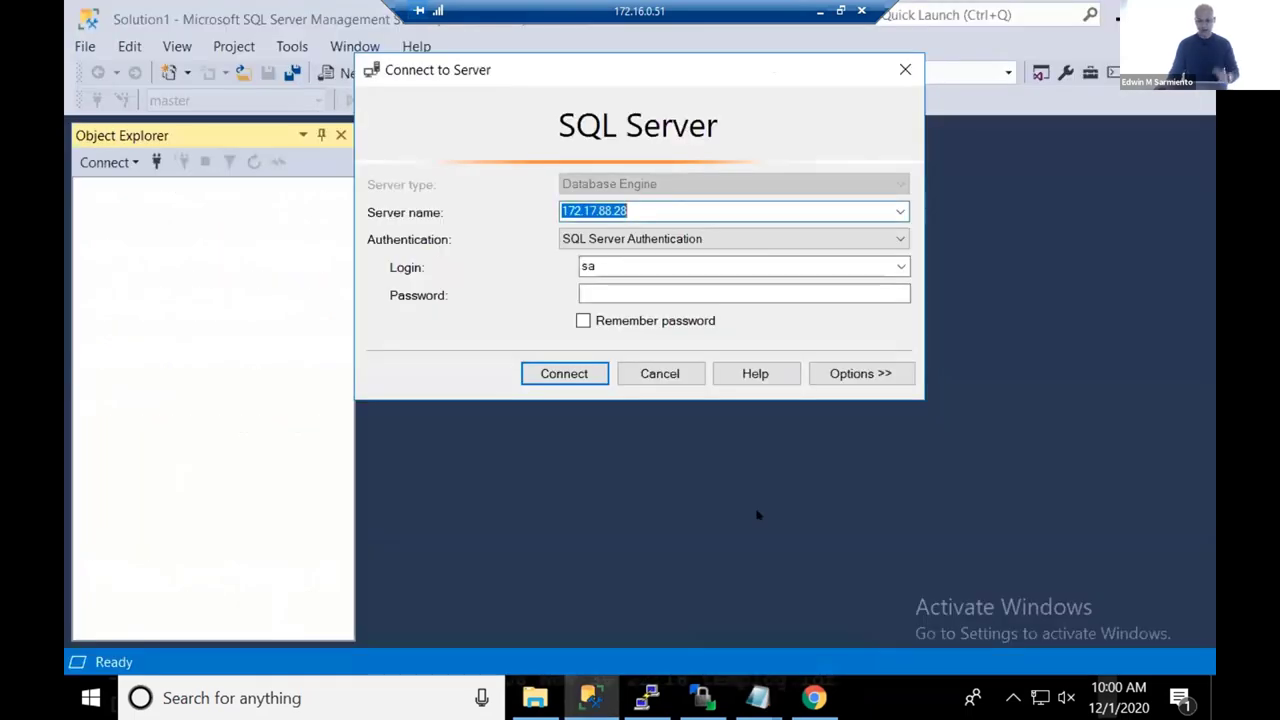
left_click(660, 288)
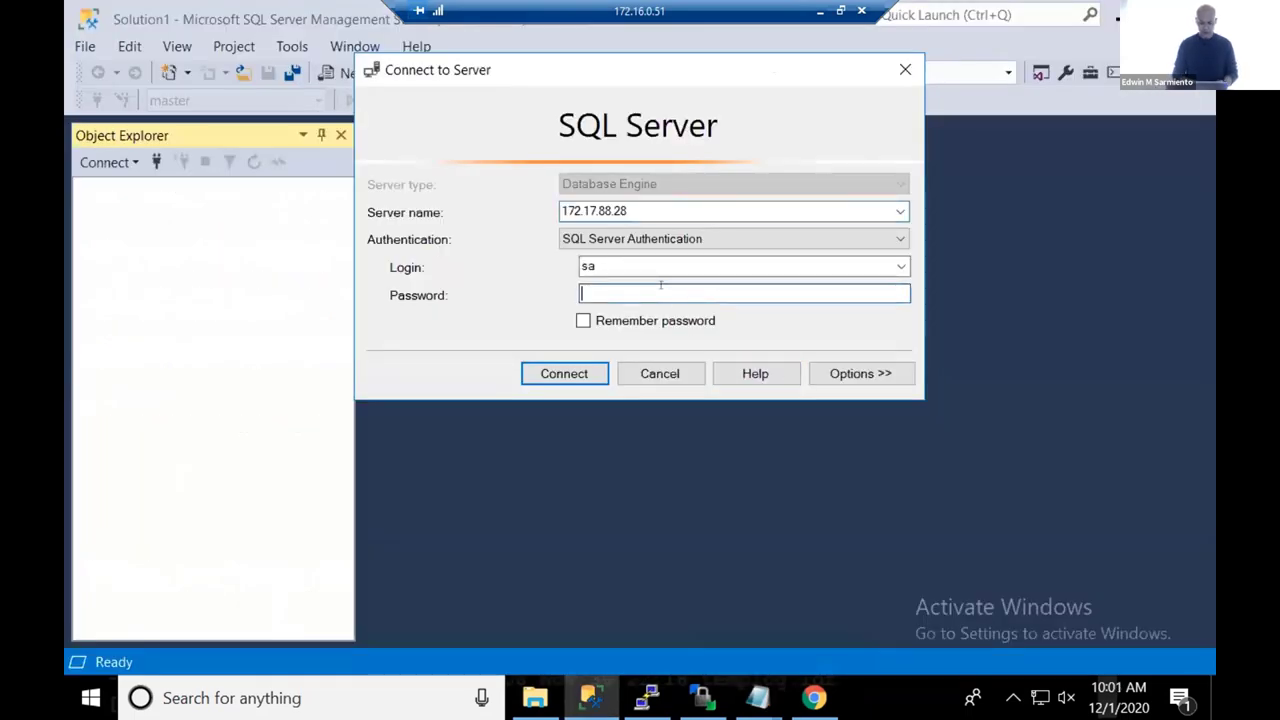
key("ctrl+v")
key("Return")
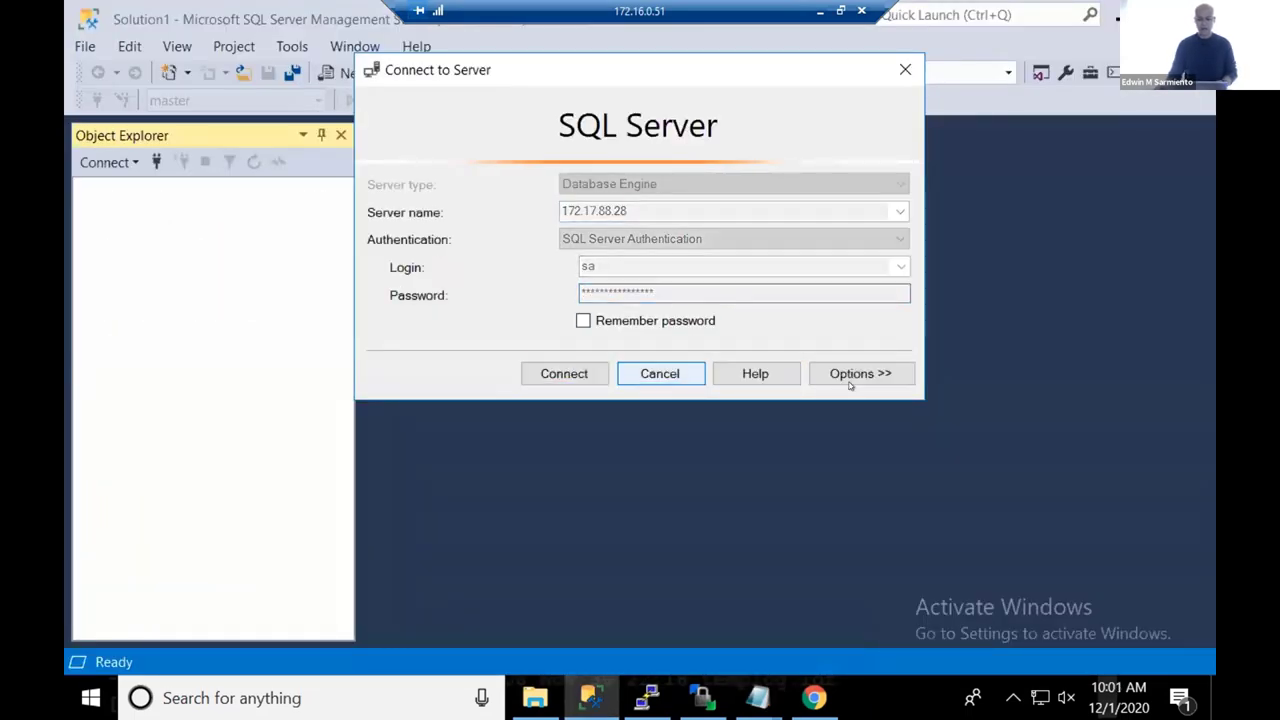
left_click(938, 290)
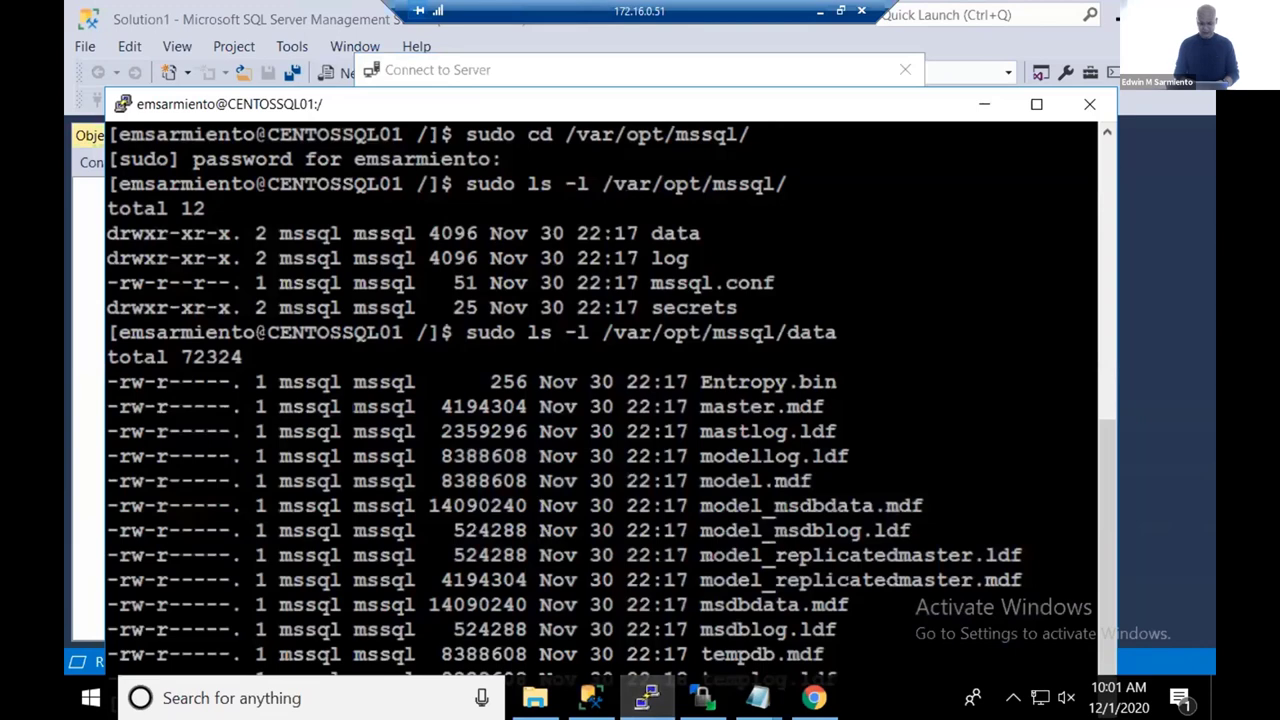
- Clear the terminal and run ip address show, revealing eth0 at 172.17.88.29/28
key("ctrl+l")
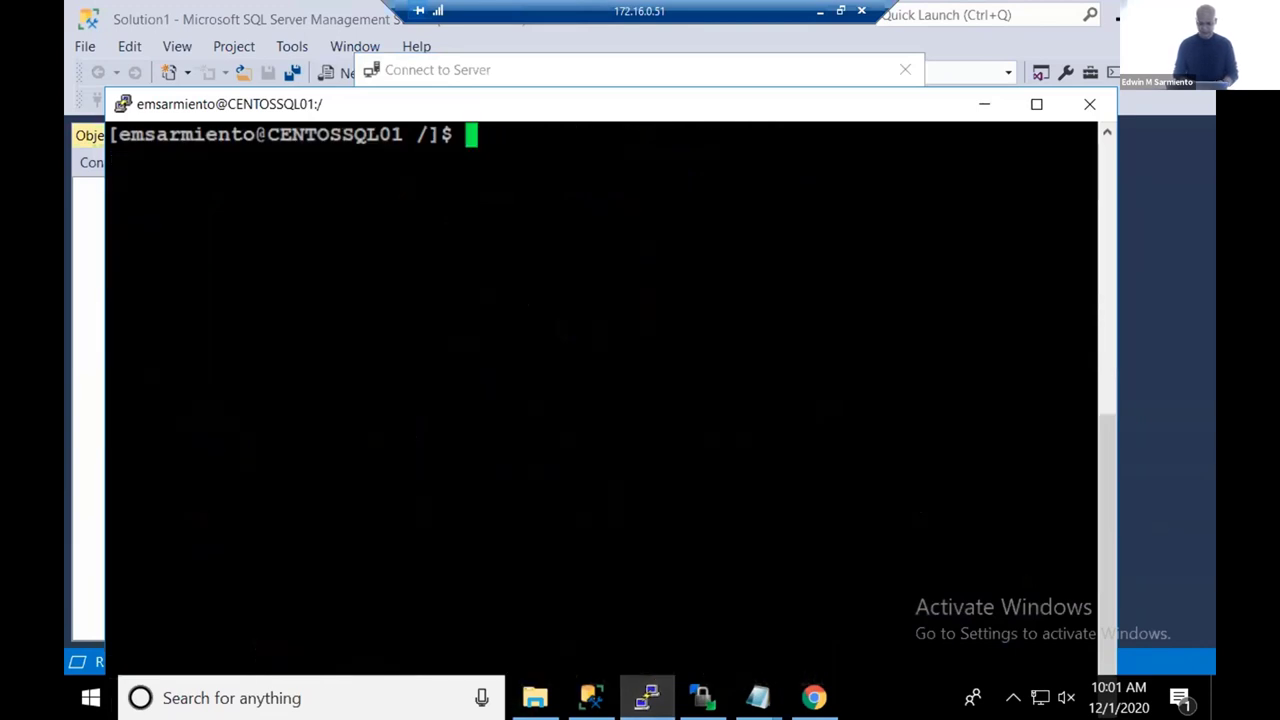
type("ip address sho")
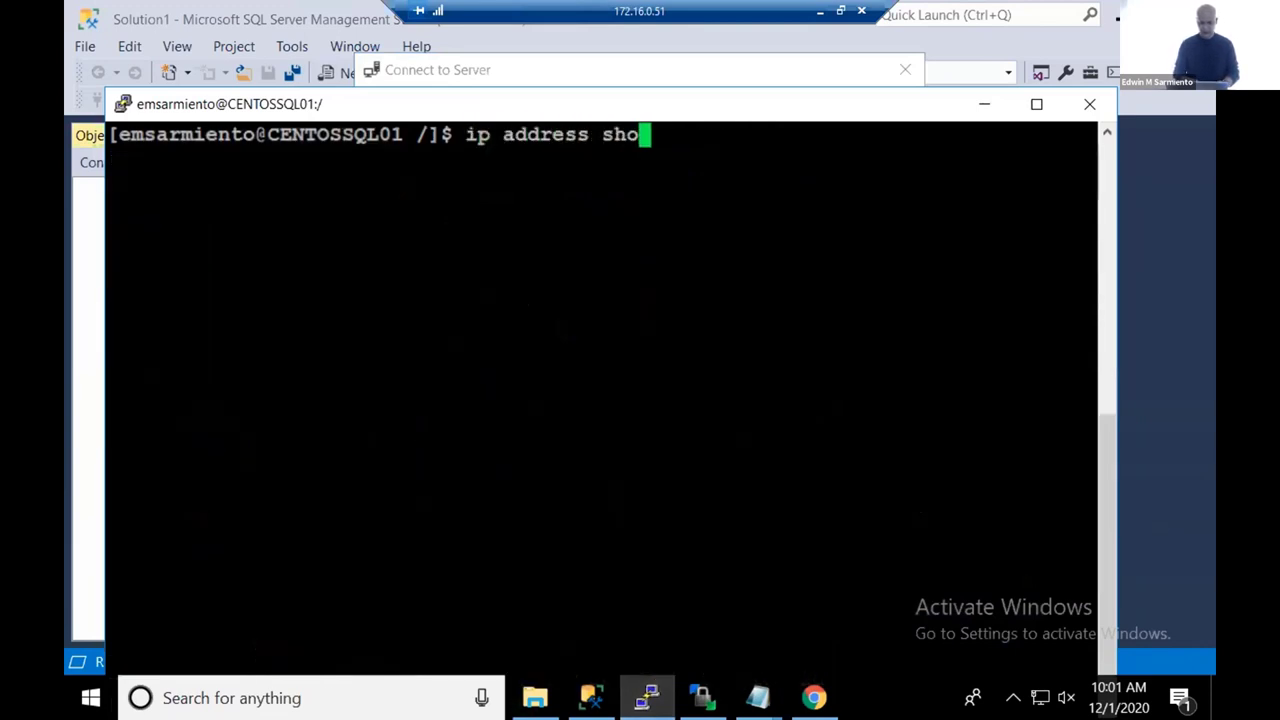
type("w")
key("Return")
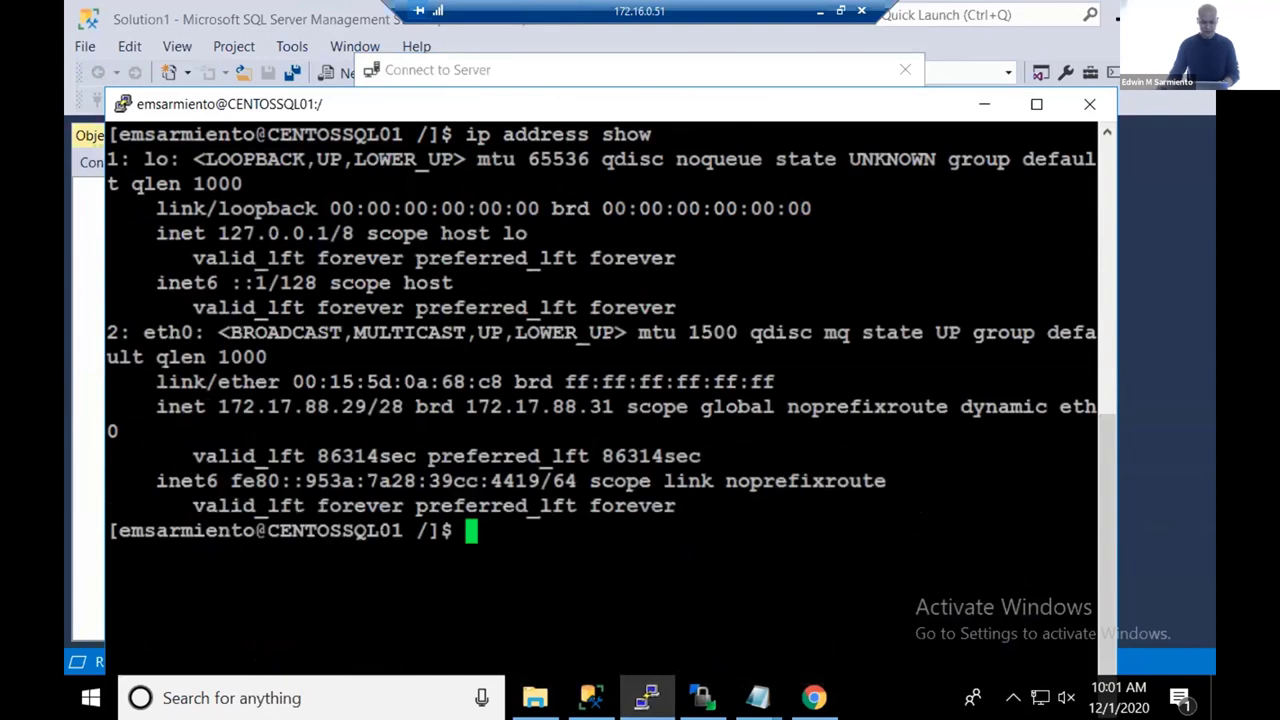
- Correct the server name to 172.17.88.29 and connect
left_click(591, 697)
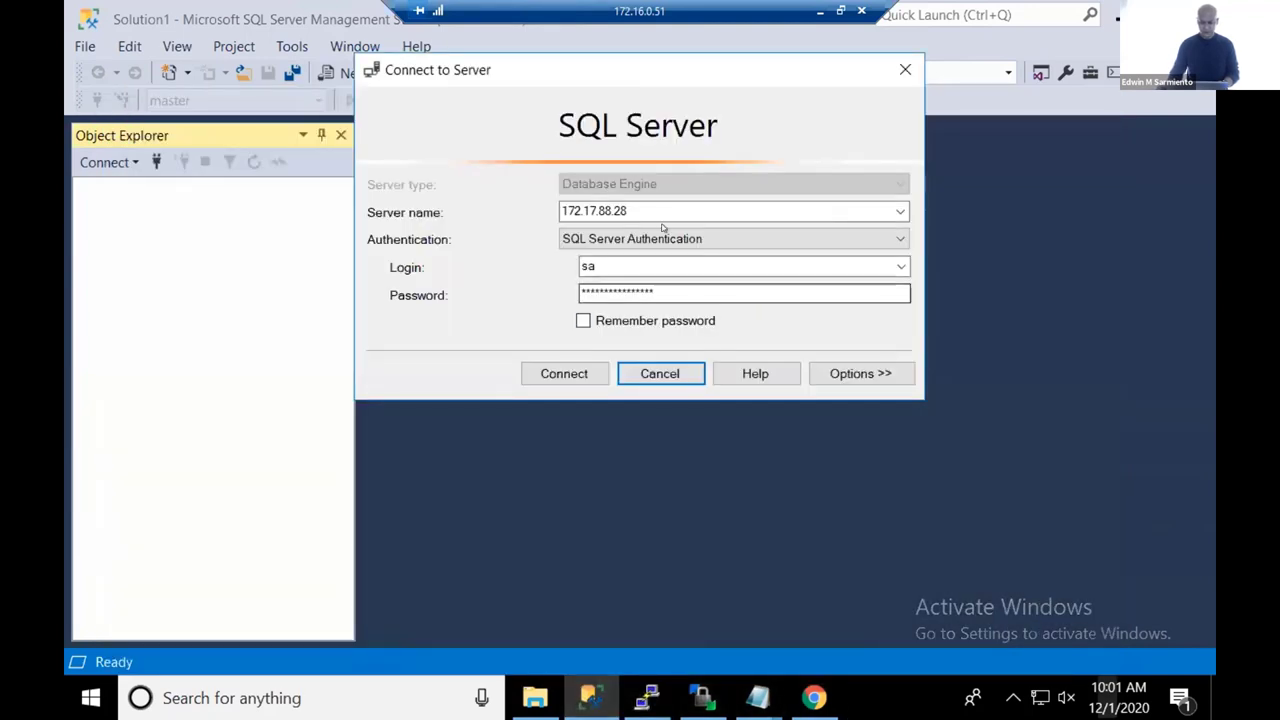
left_click(702, 201)
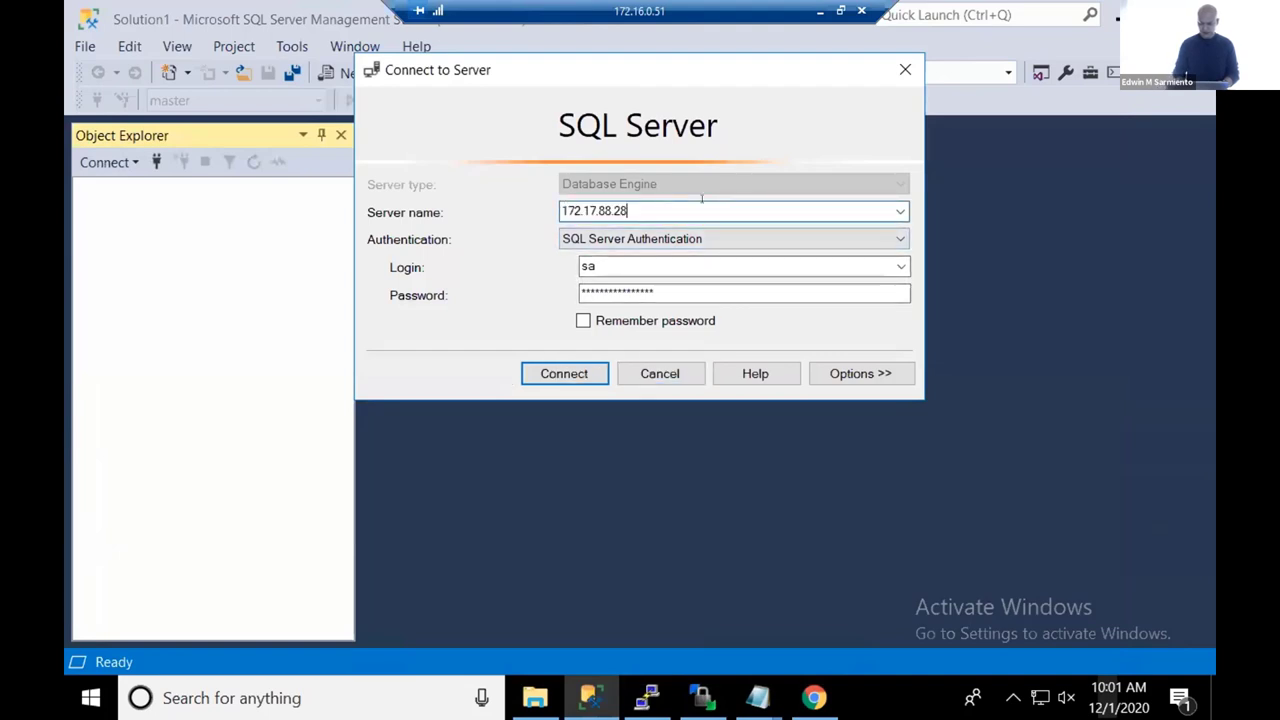
key("BackSpace")
type("9")
key("Return")
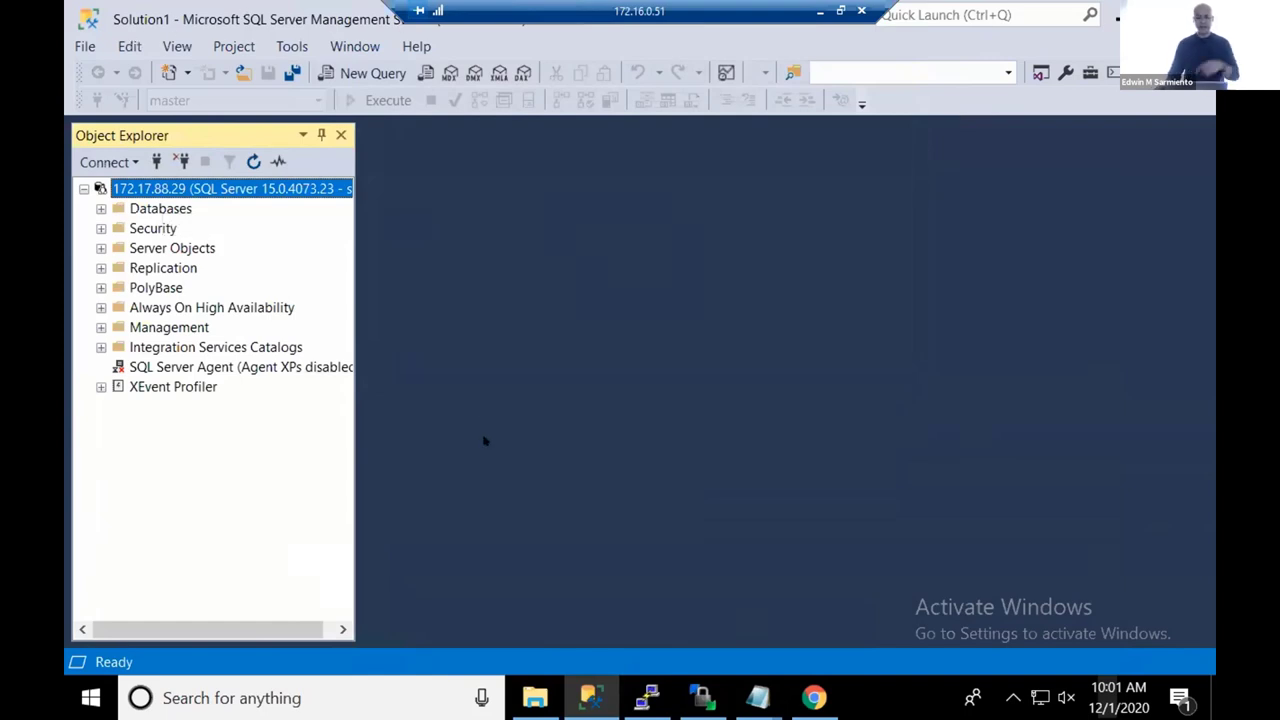
left_click(358, 70)
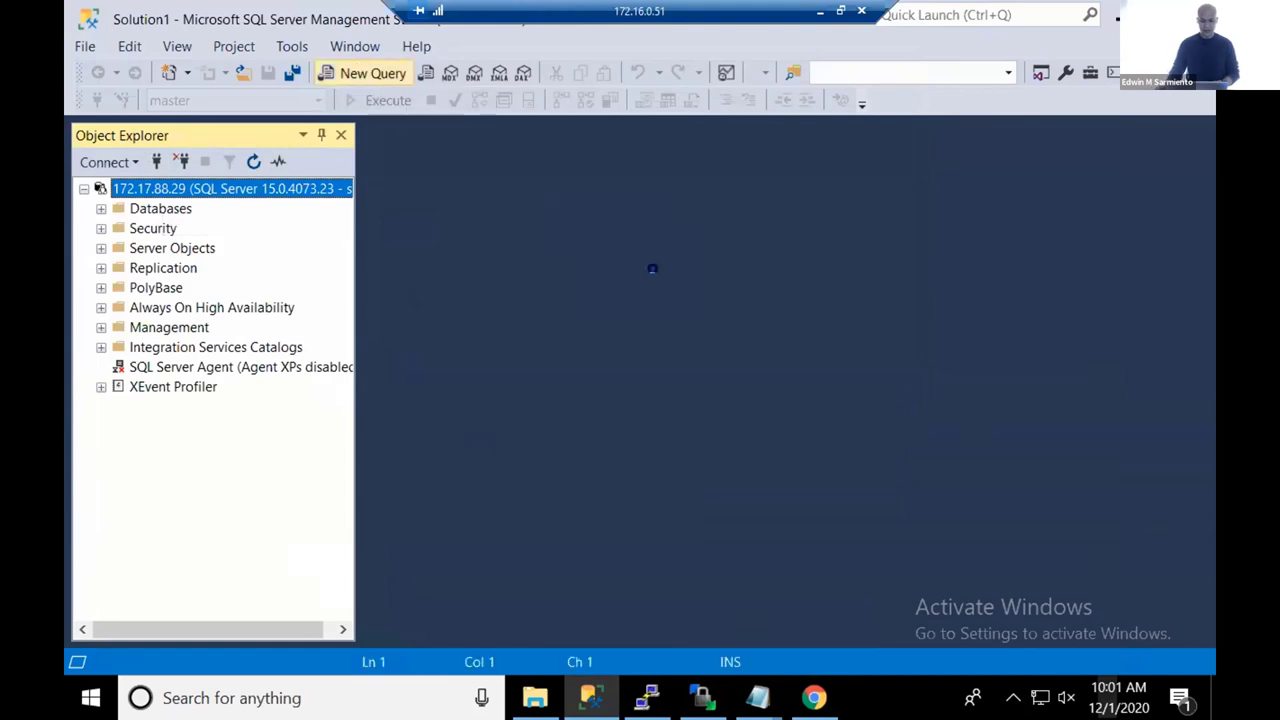
type("sel")
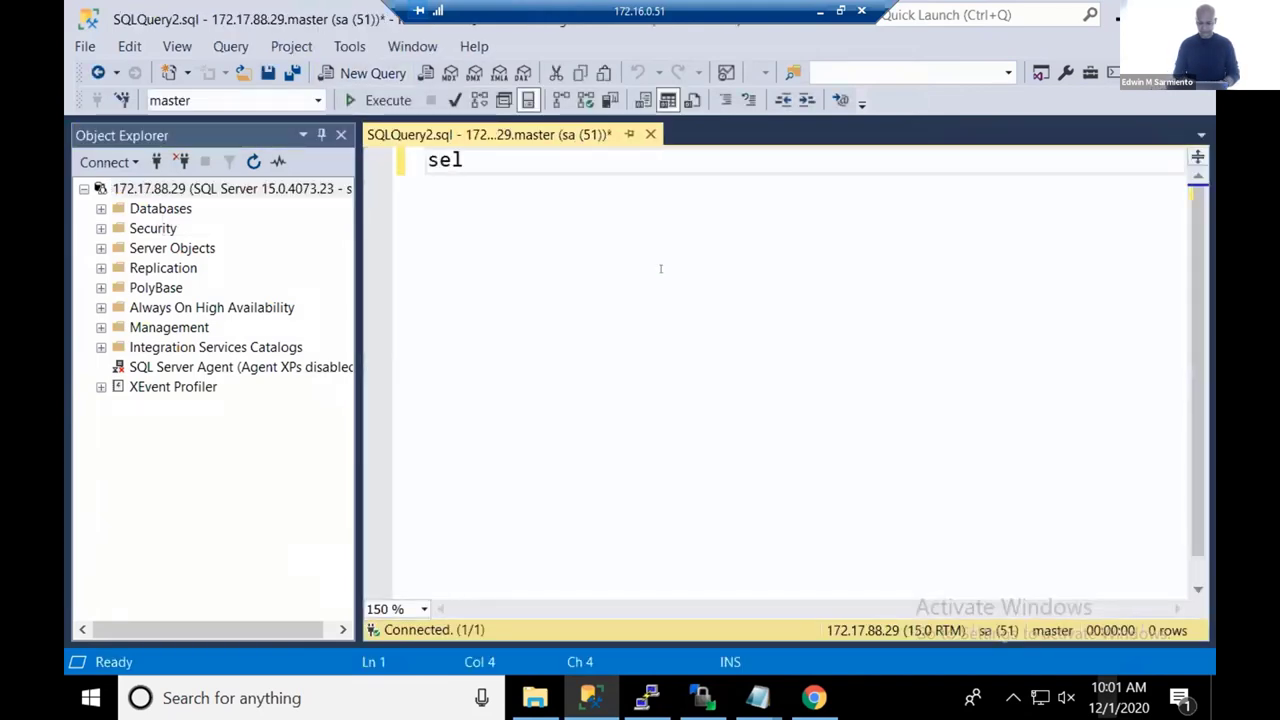
type("ect @@version")
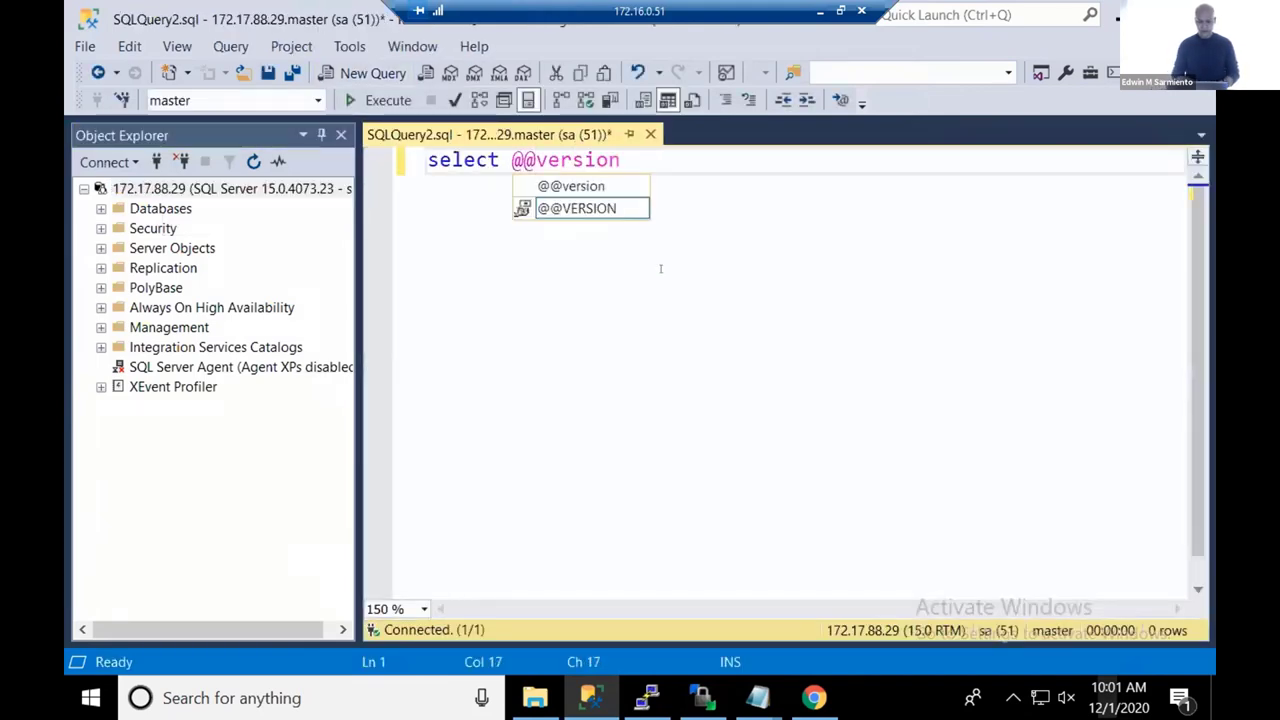
key("Escape")
left_click(385, 101)
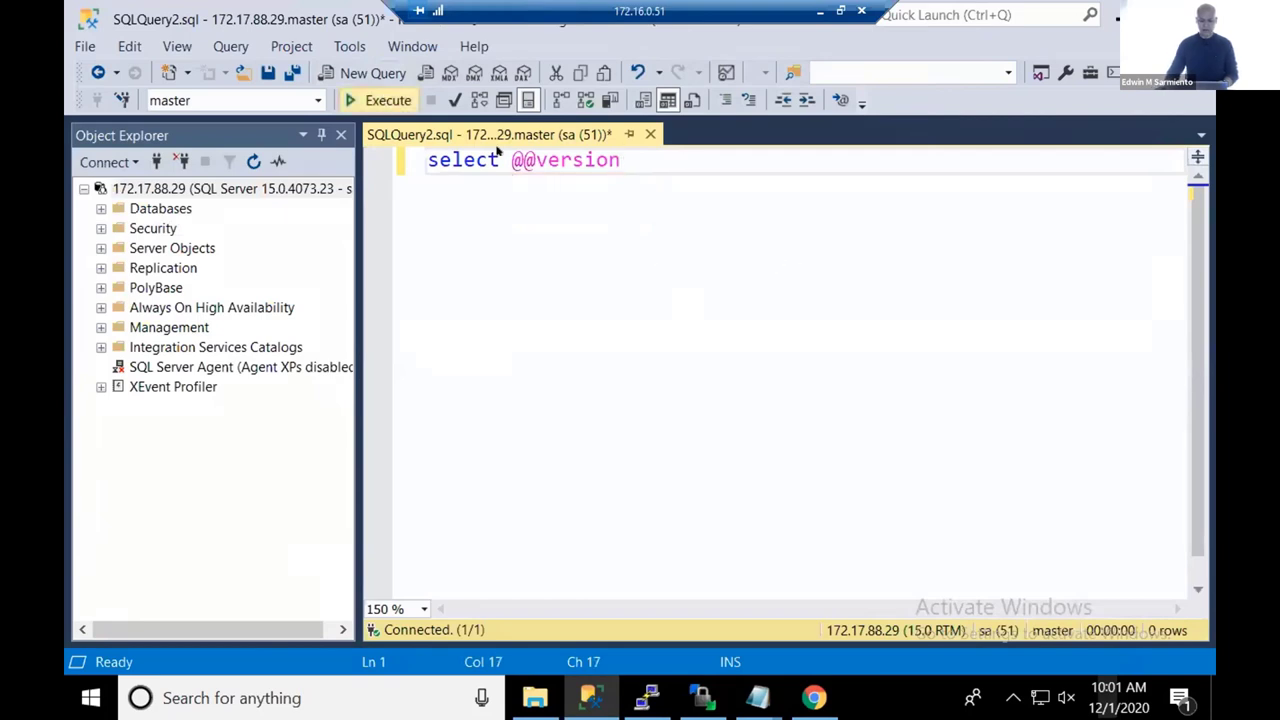
double_click(875, 432)
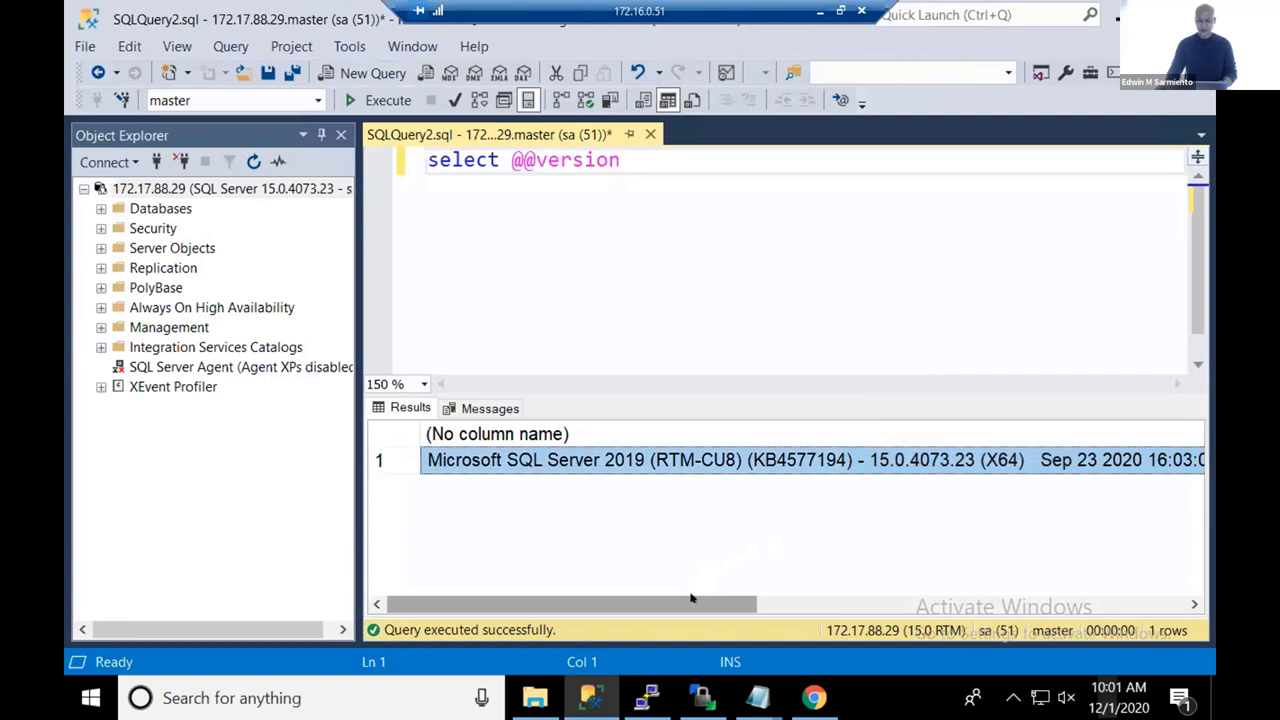
left_click_drag(691, 600, 1058, 562)
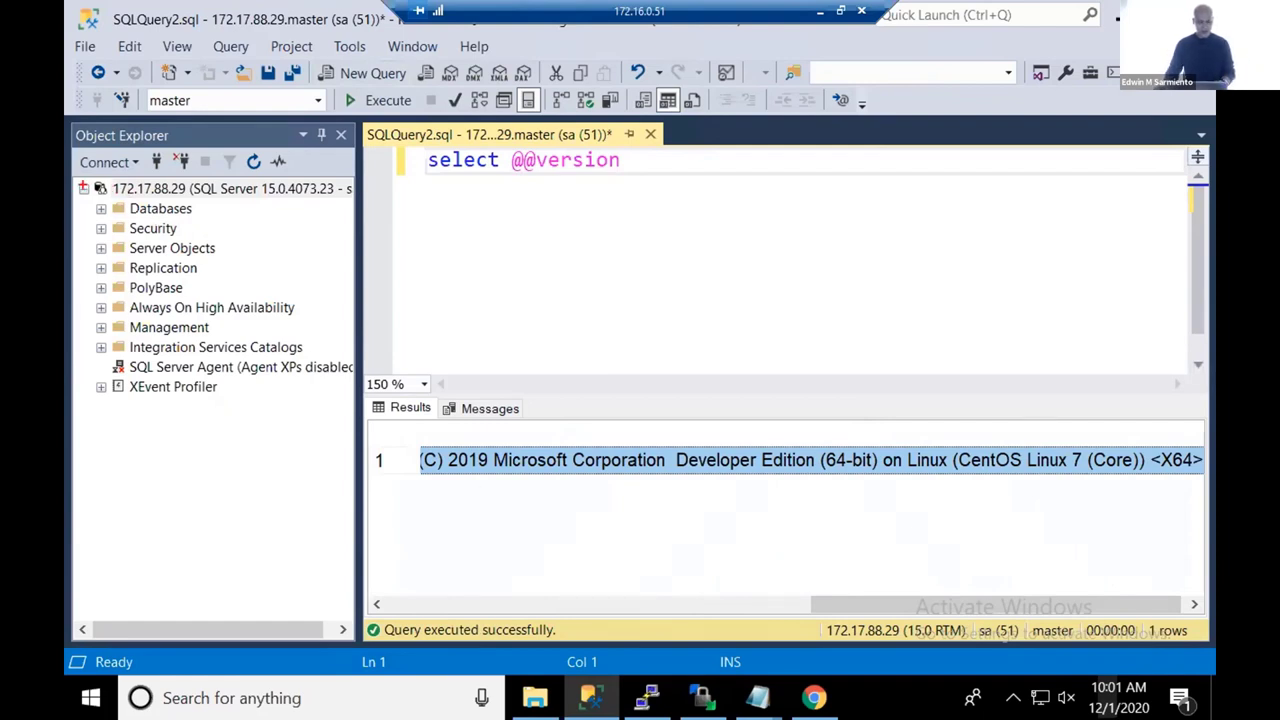
left_click_drag(82, 178, 122, 200)
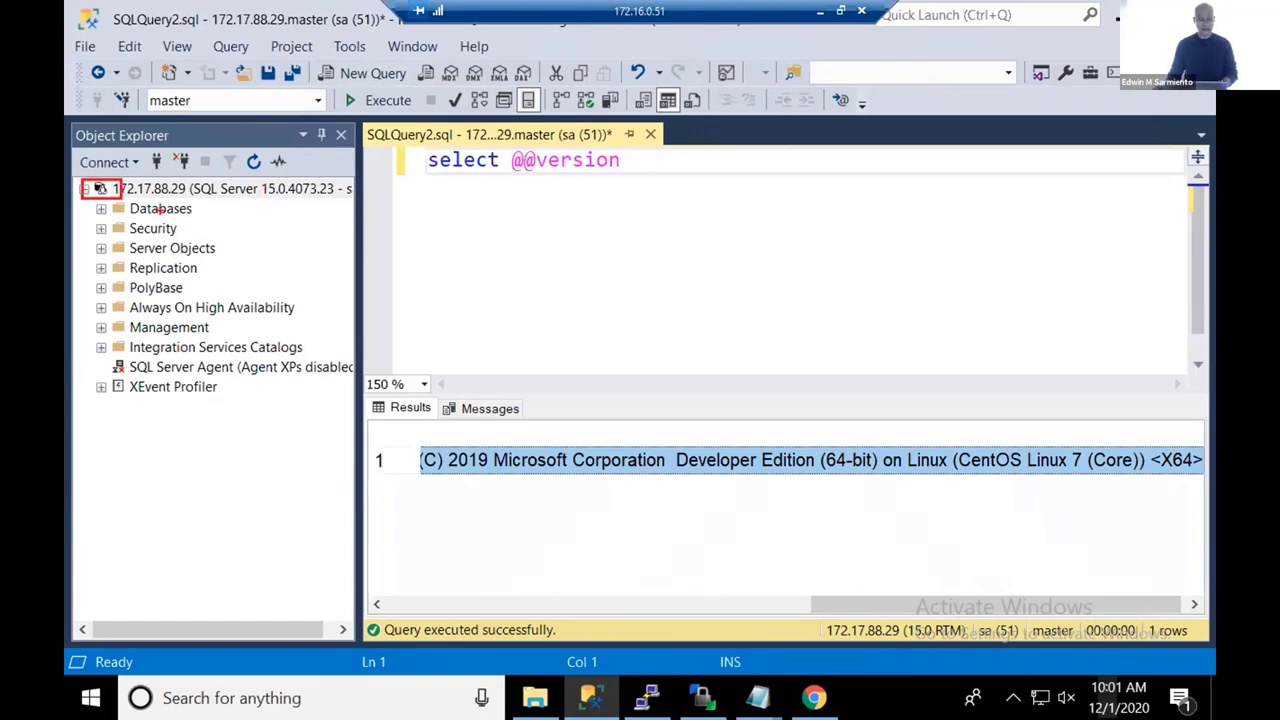
key("Escape")
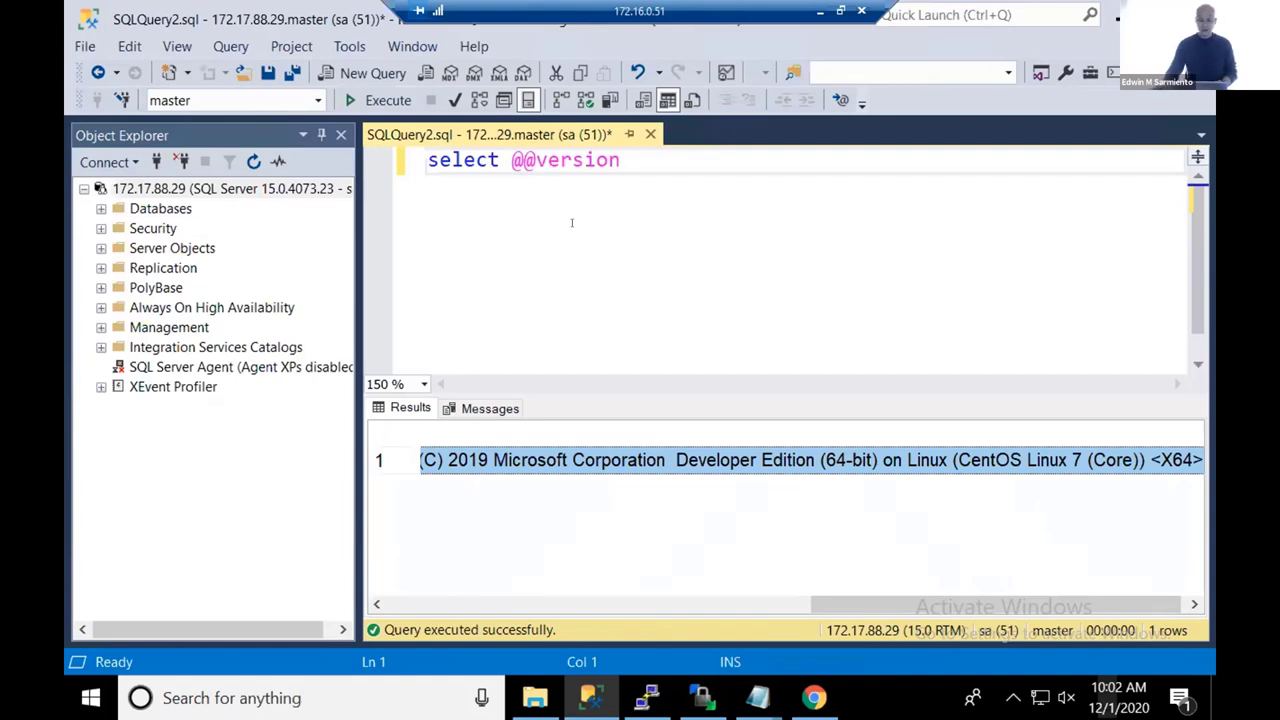
- Run clear in the PuTTY terminal, then return to the SSMS query window
mouse_move(650, 697)
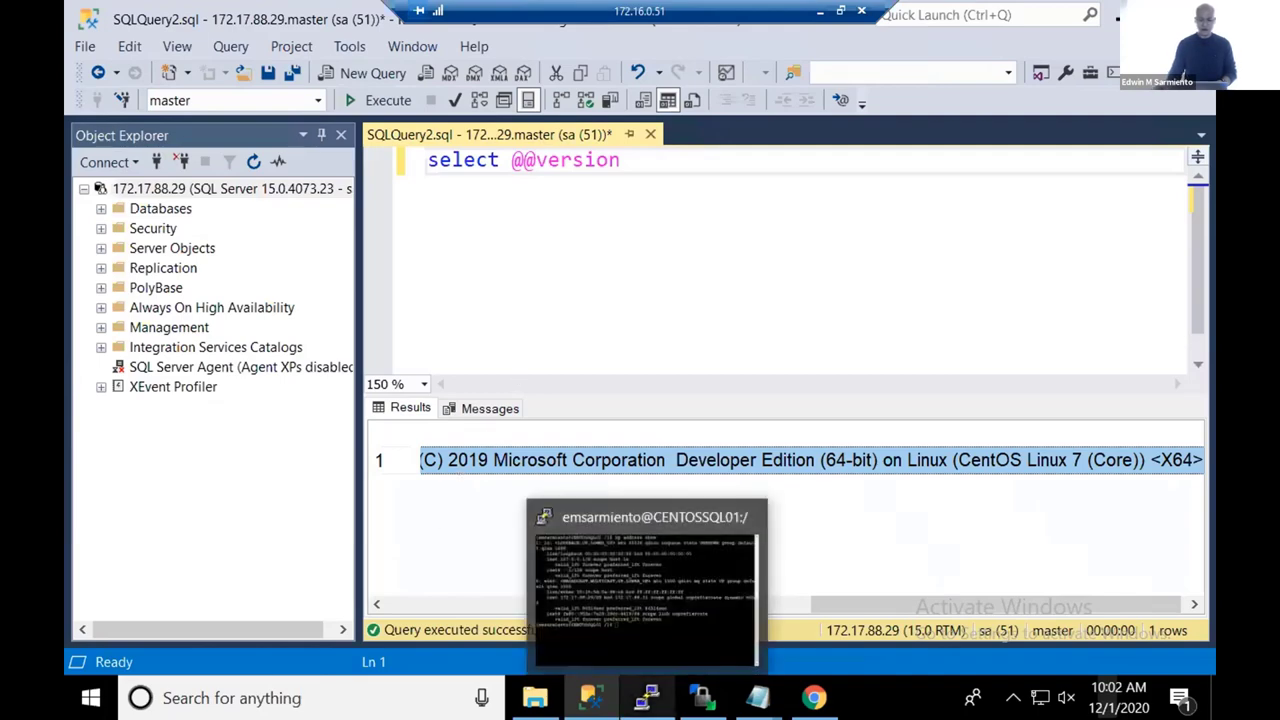
left_click(620, 570)
type("clear")
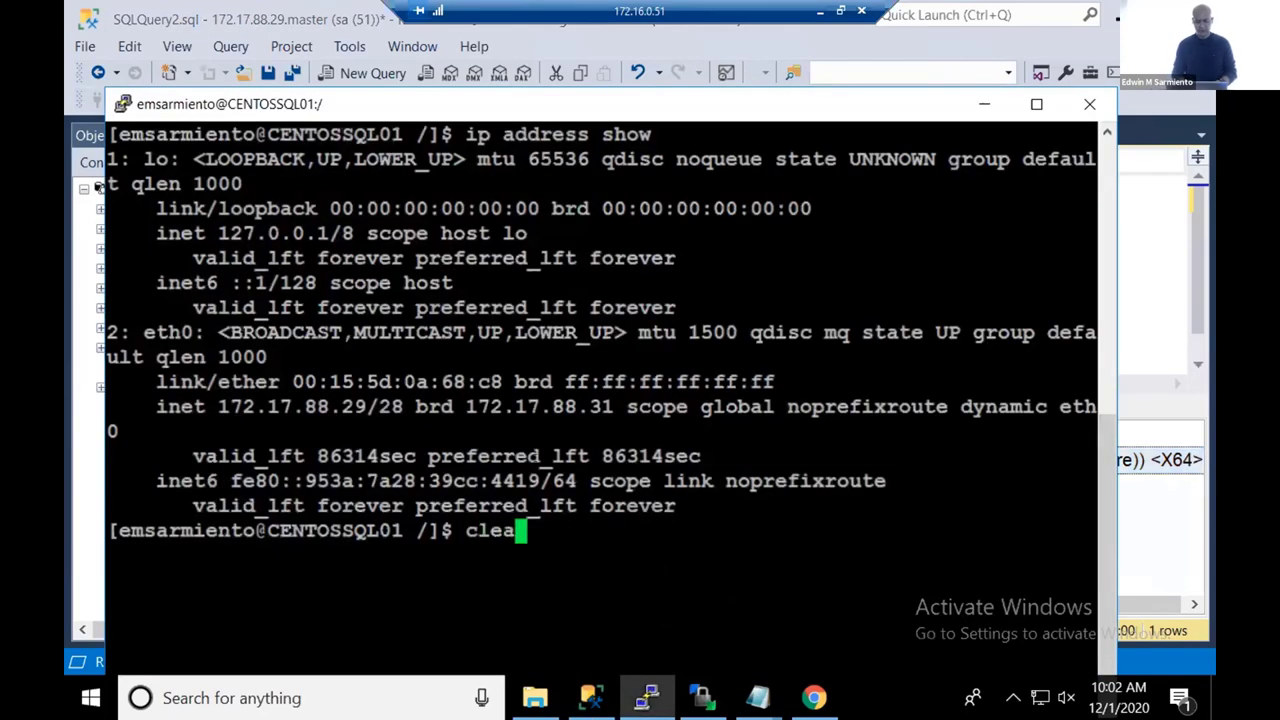
key("Return")
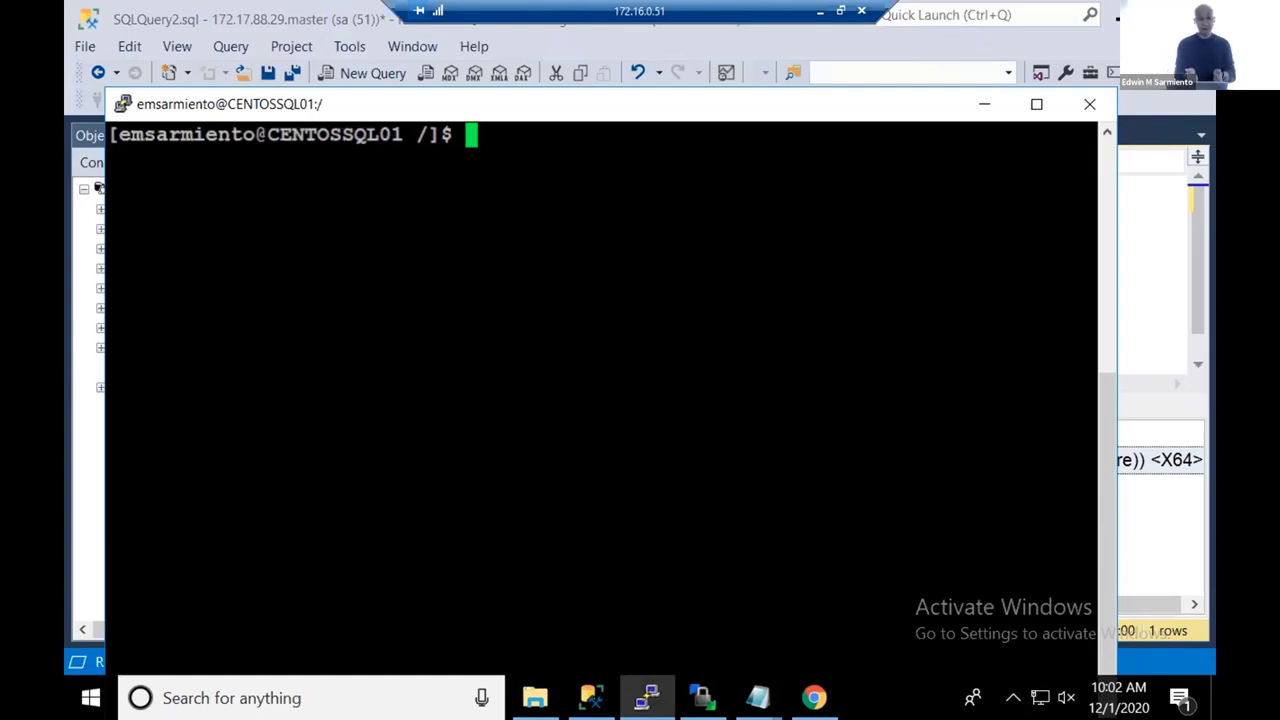
left_click(1124, 266)
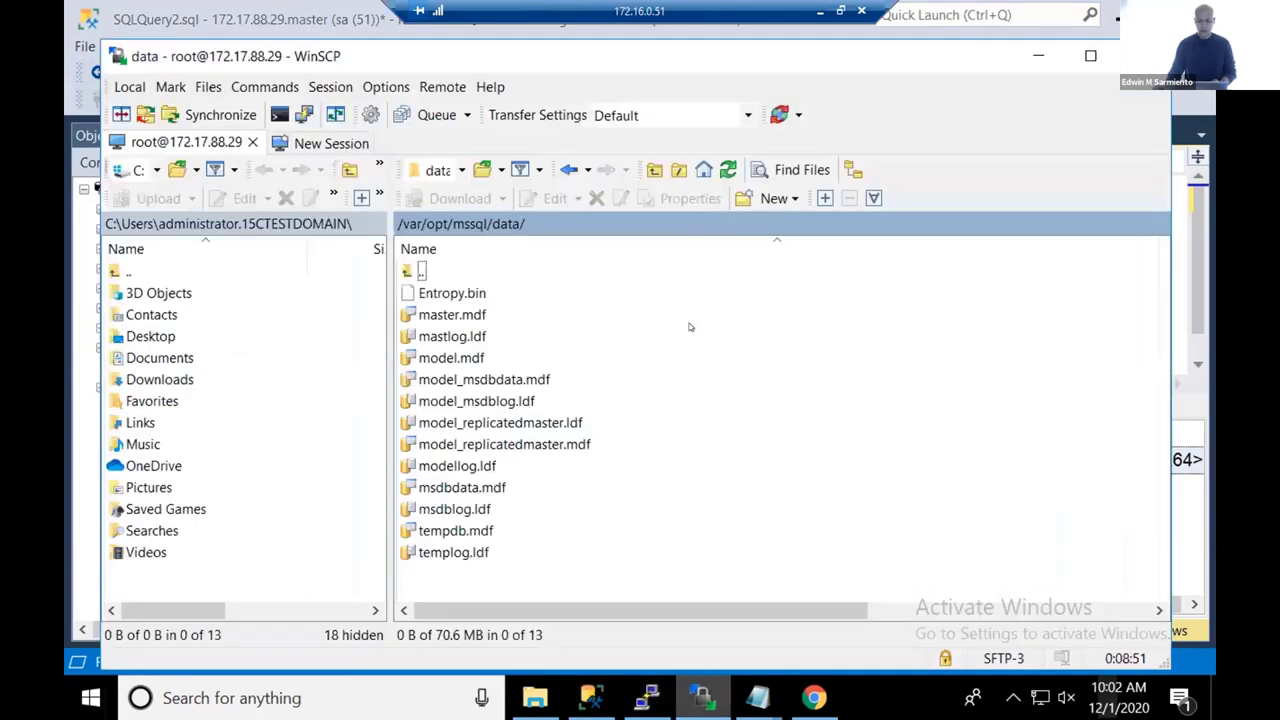
- Upload Adventureworks2012.bak and the Northwind backup from the local C: drive root to /var/opt/mssql/data/
left_click(701, 697)
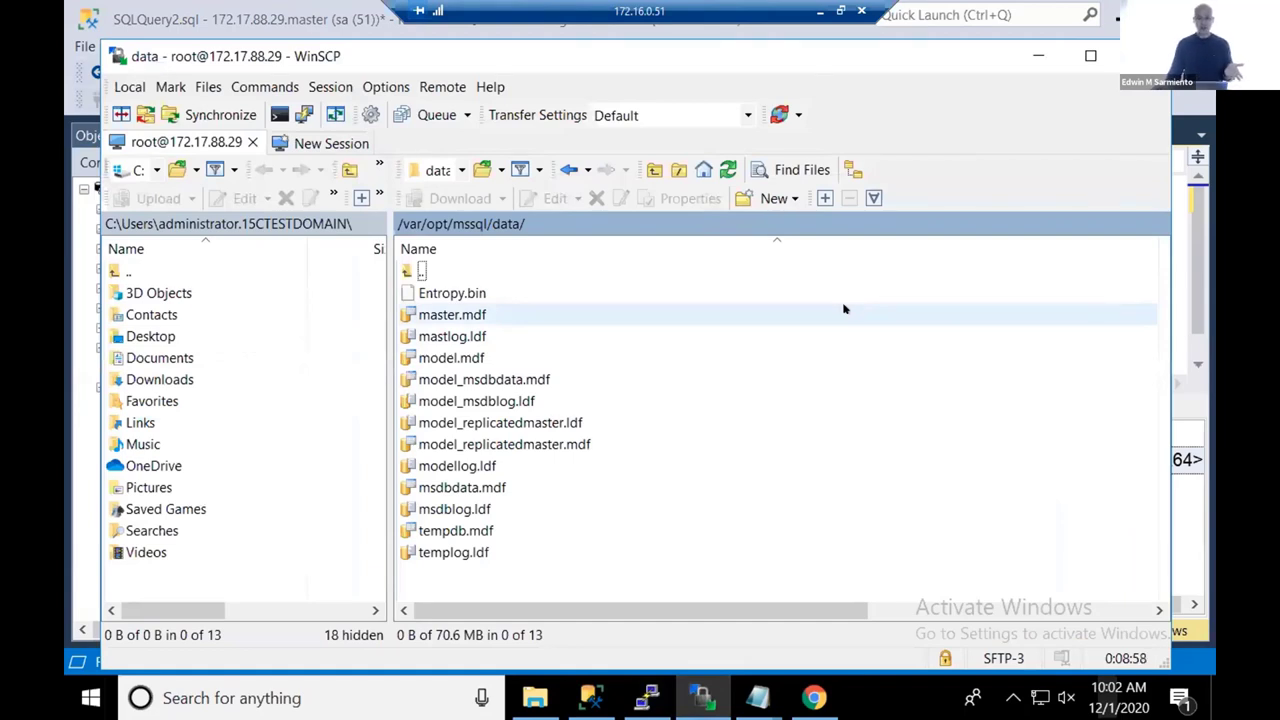
double_click(127, 270)
double_click(127, 270)
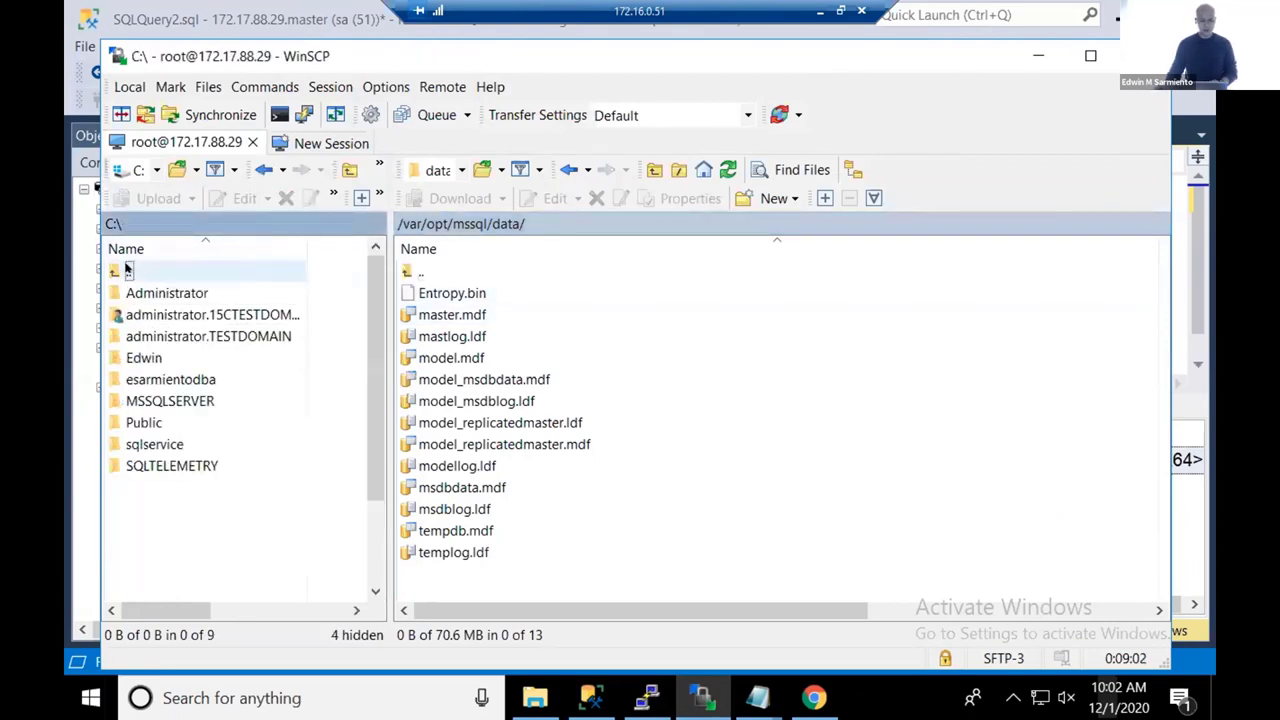
scroll(242, 351, "down", 2)
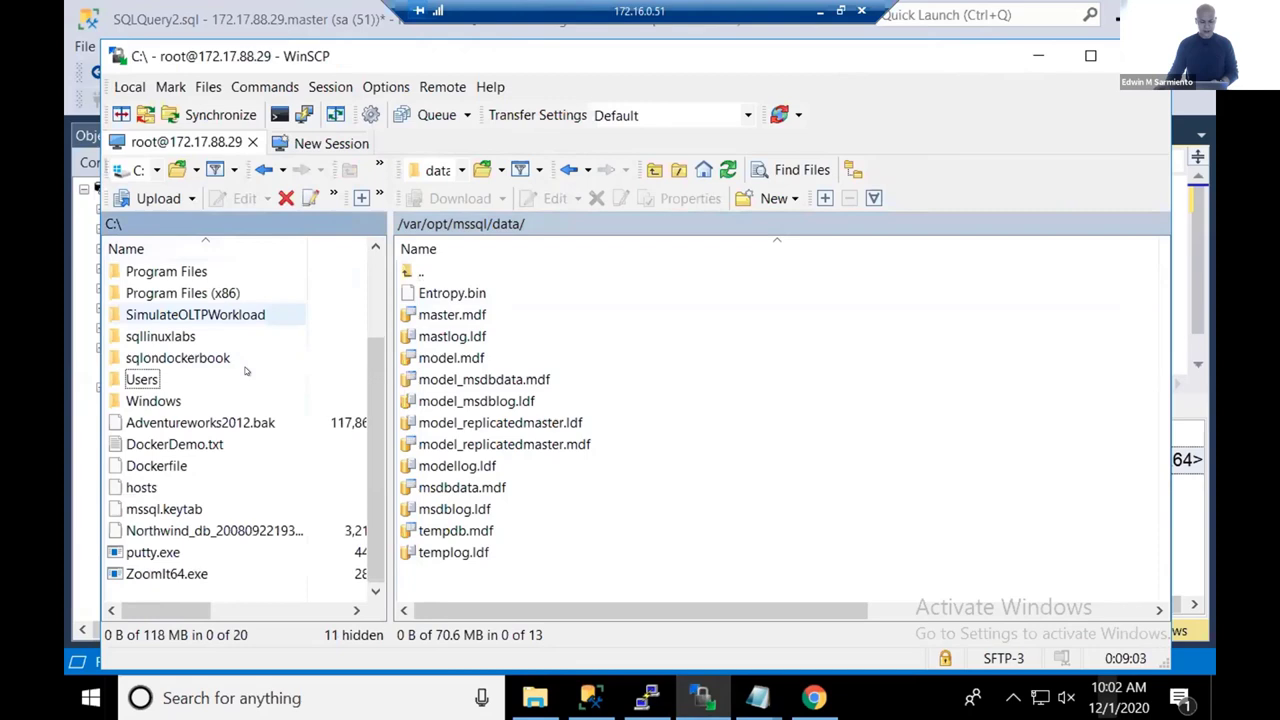
left_click(229, 422)
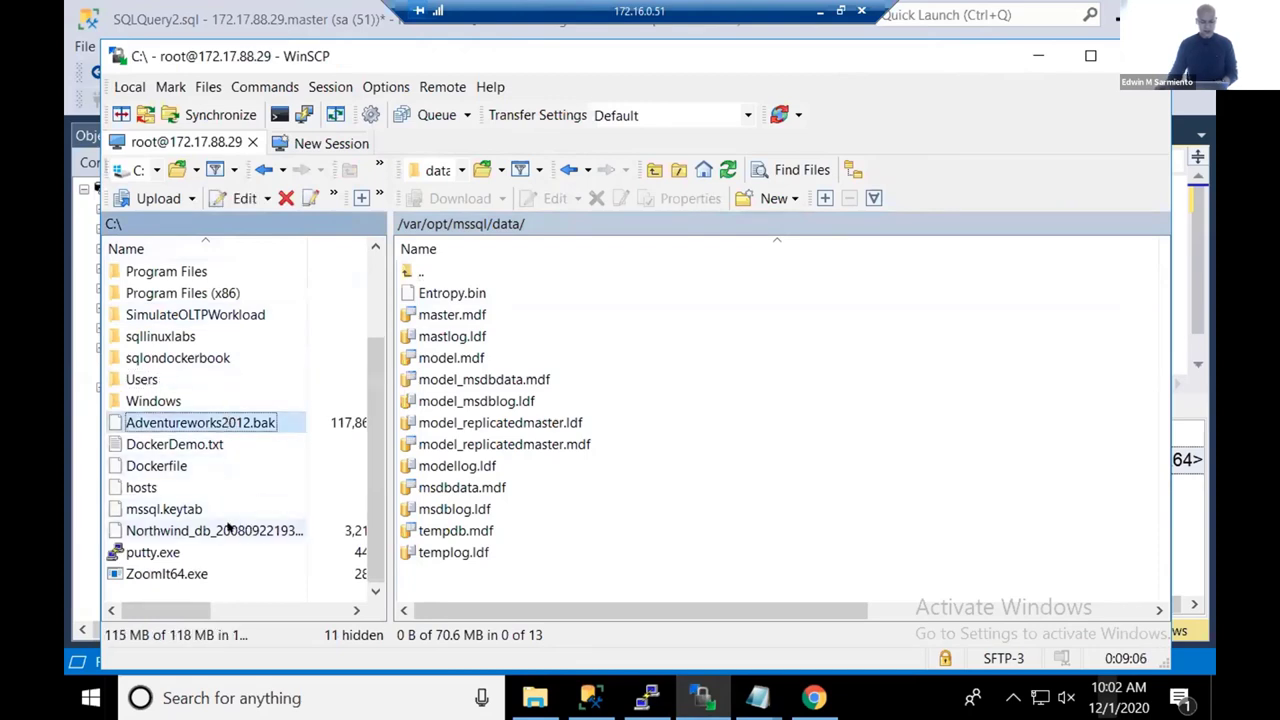
left_click(229, 529)
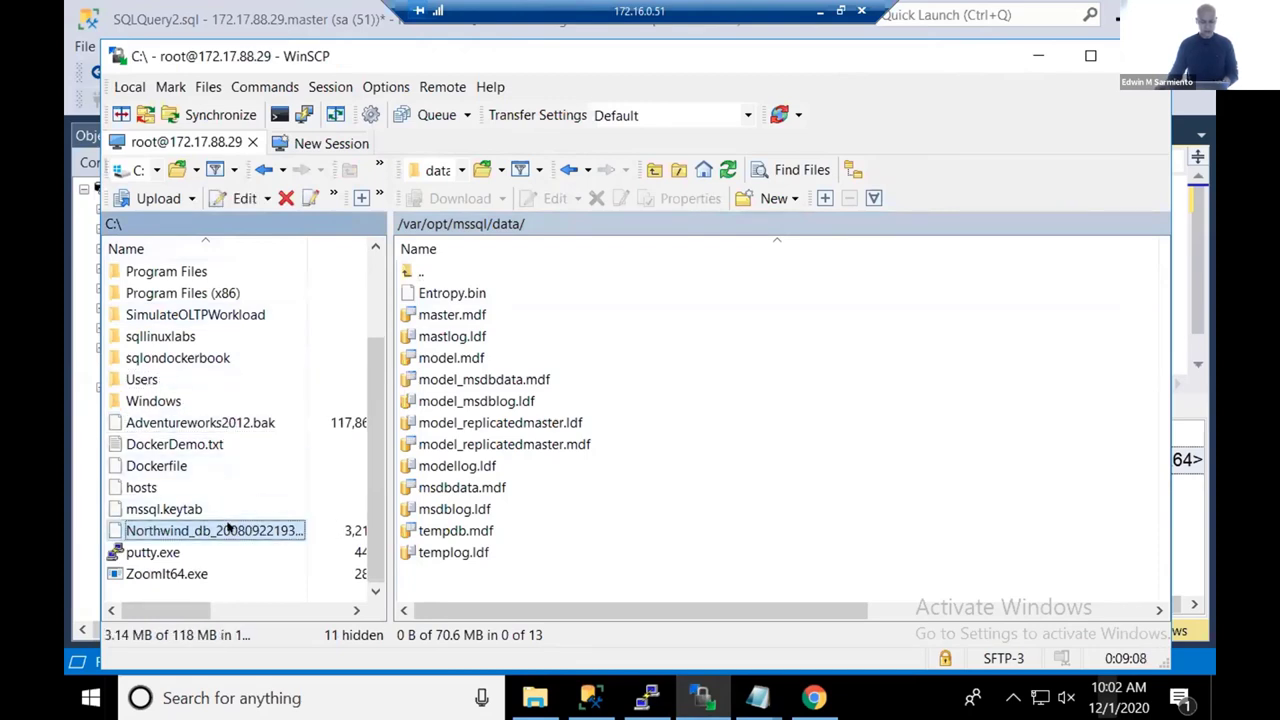
left_click(188, 424, "ctrl")
key("F5")
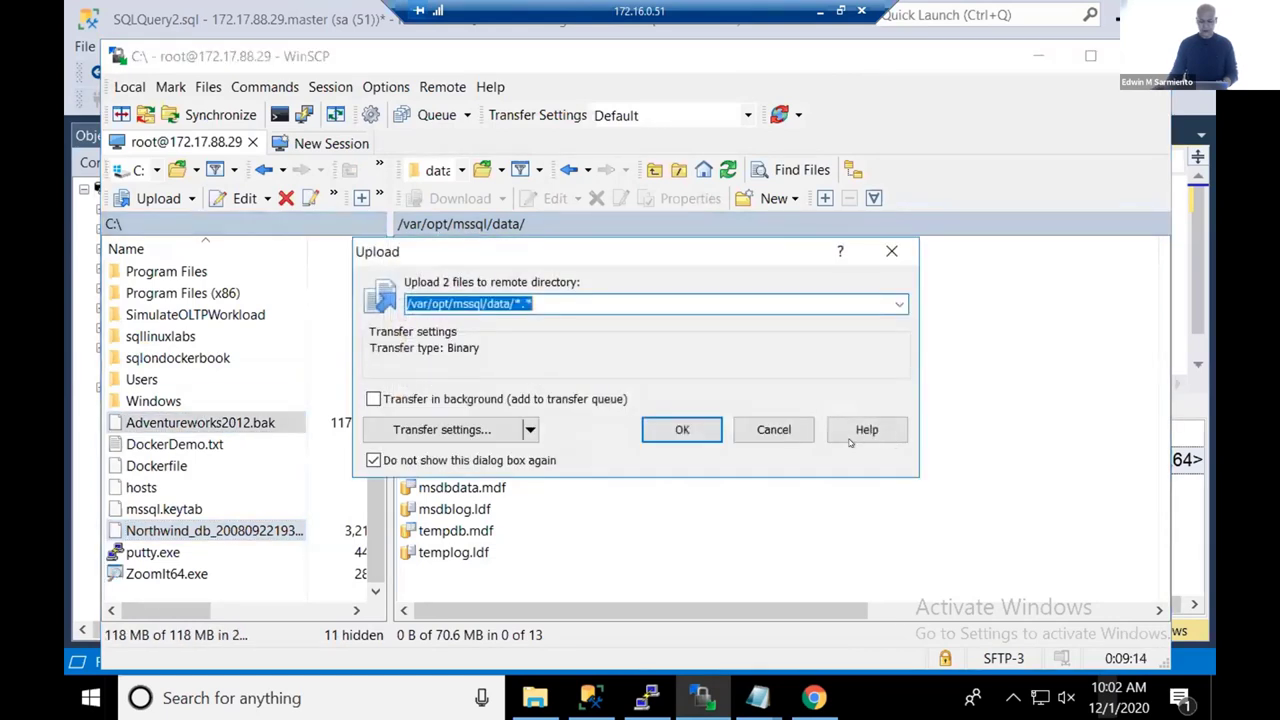
left_click(682, 429)
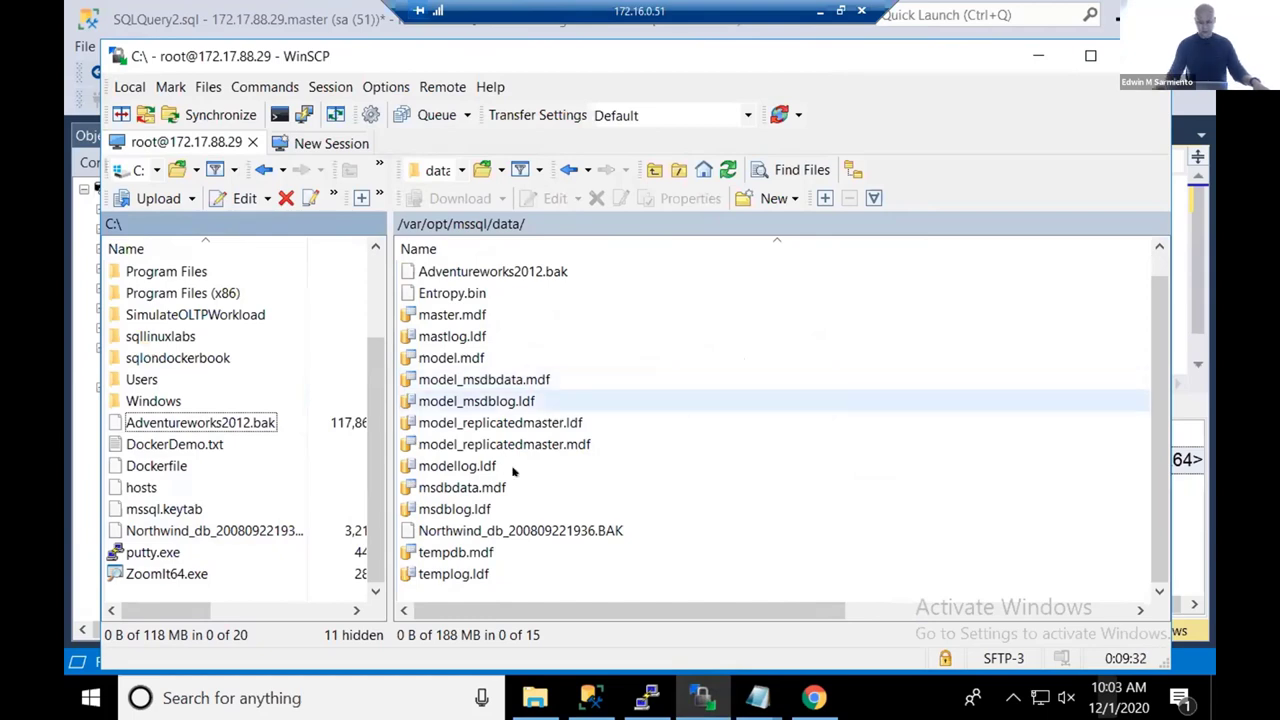
left_click(491, 531)
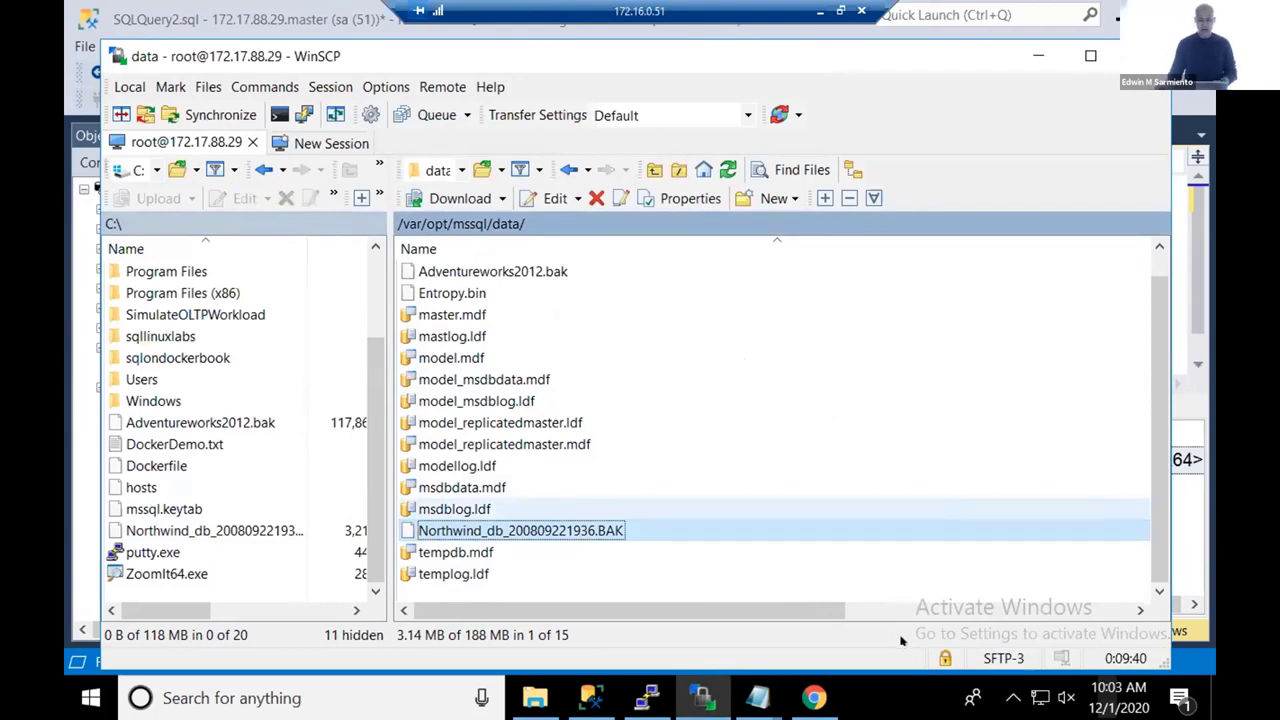
- Start a Restore Database from device using Northwind_db_200809221936.BAK as the backup media
left_click(593, 696)
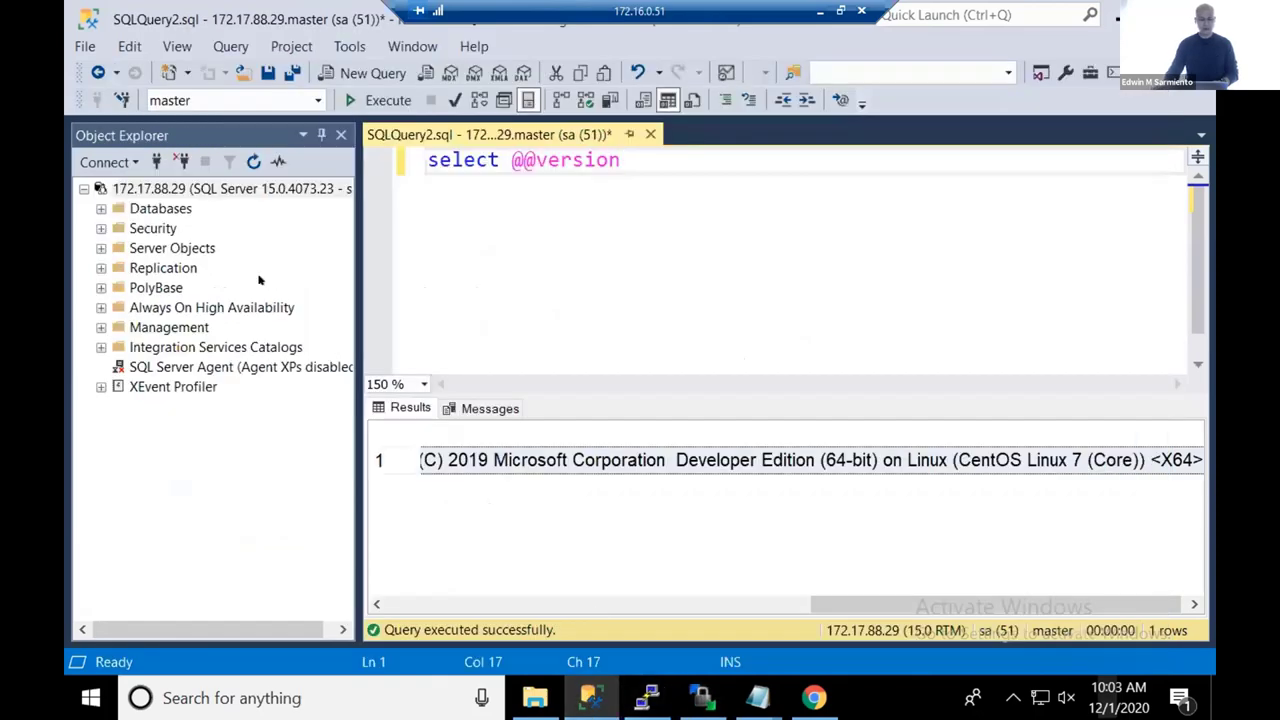
right_click(168, 208)
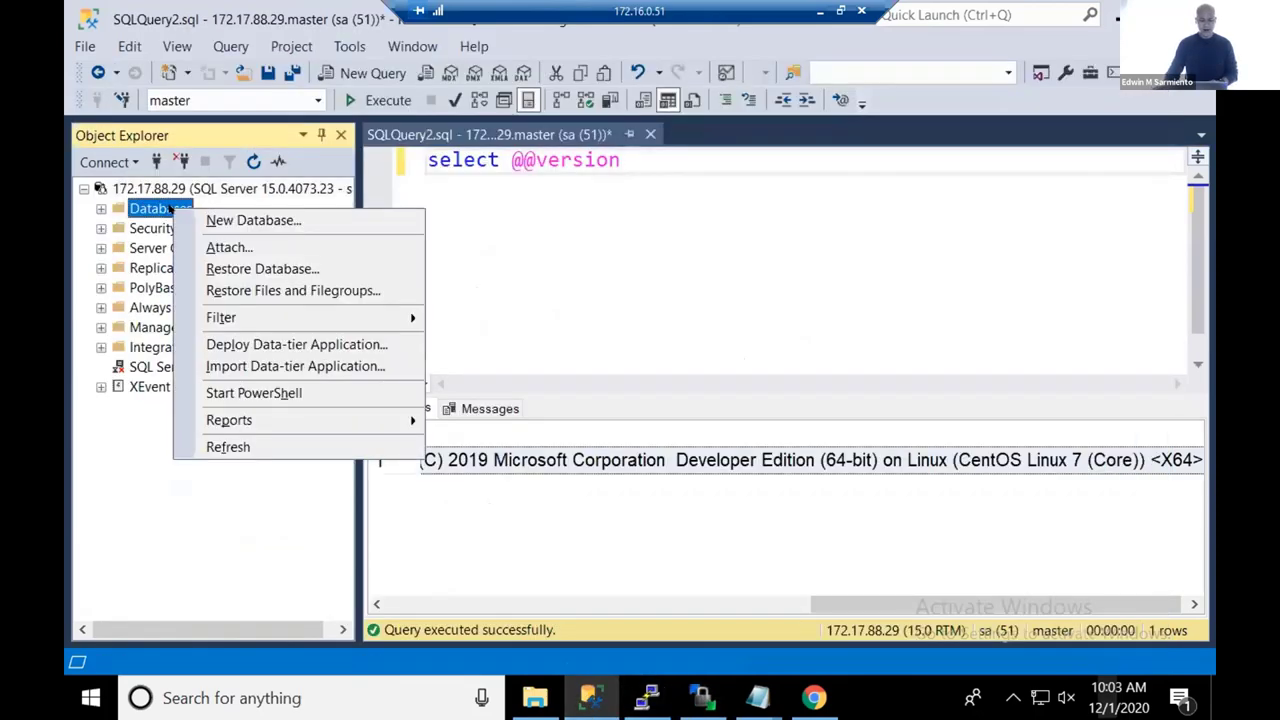
left_click(334, 269)
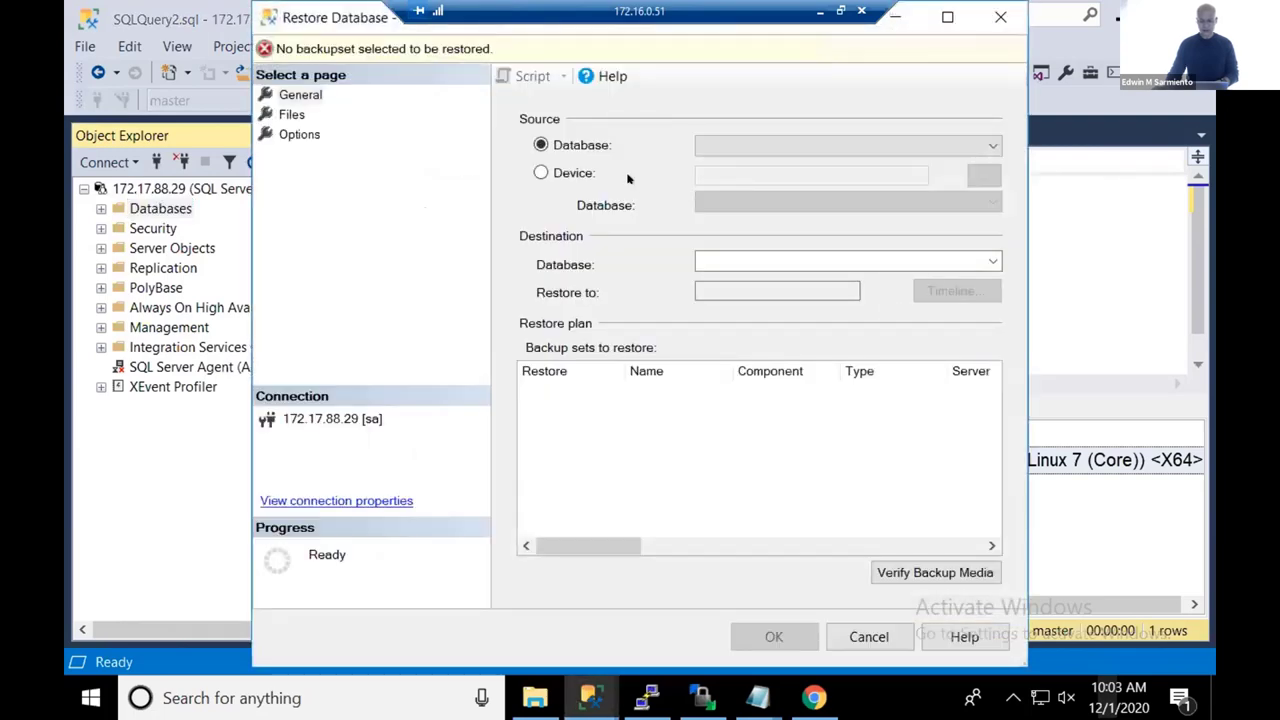
left_click(570, 173)
left_click(983, 175)
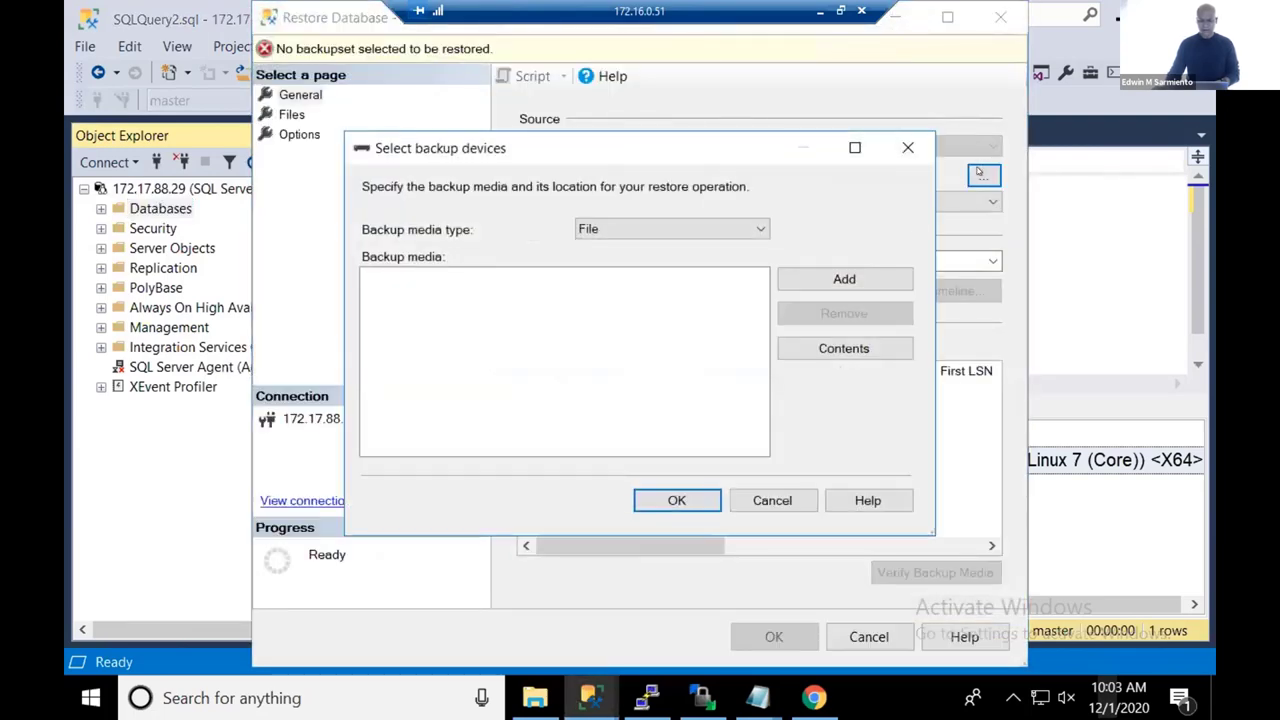
left_click(845, 279)
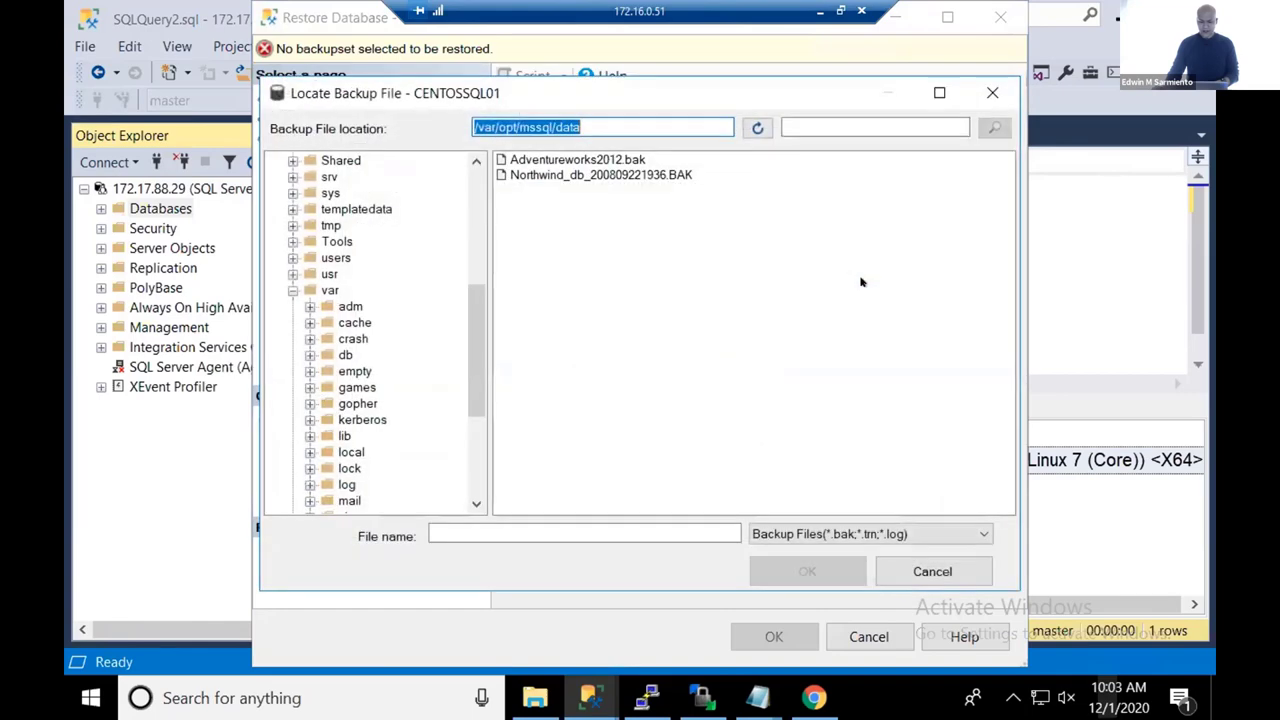
left_click(610, 175)
left_click(806, 570)
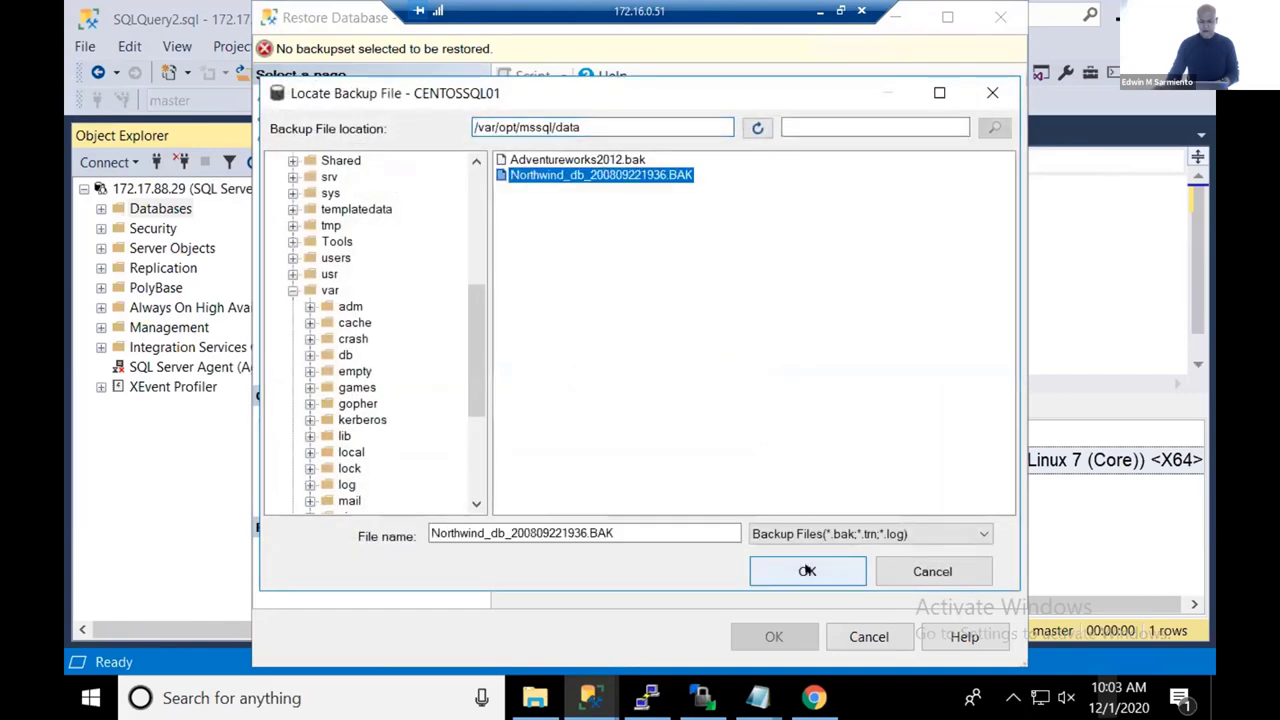
left_click(676, 500)
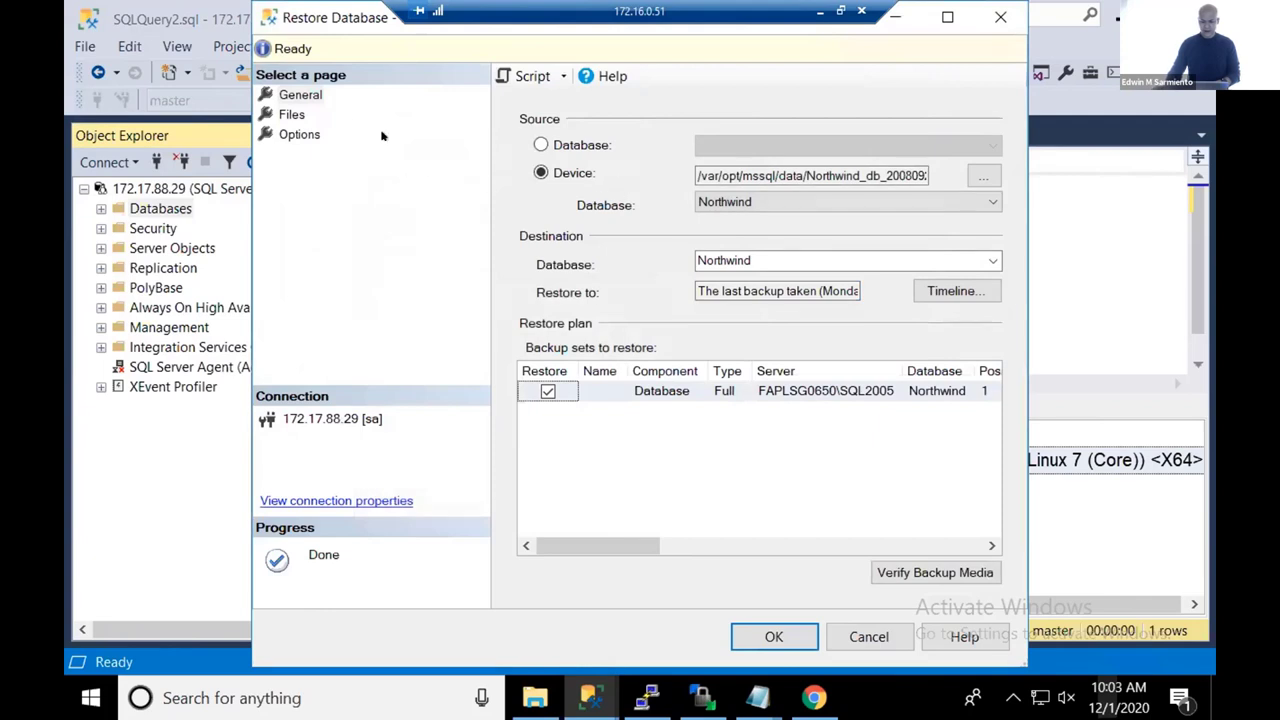
- Relocate all Northwind files to the data folder, run the restore, and find Northwind under Databases
left_click_drag(295, 18, 202, 82)
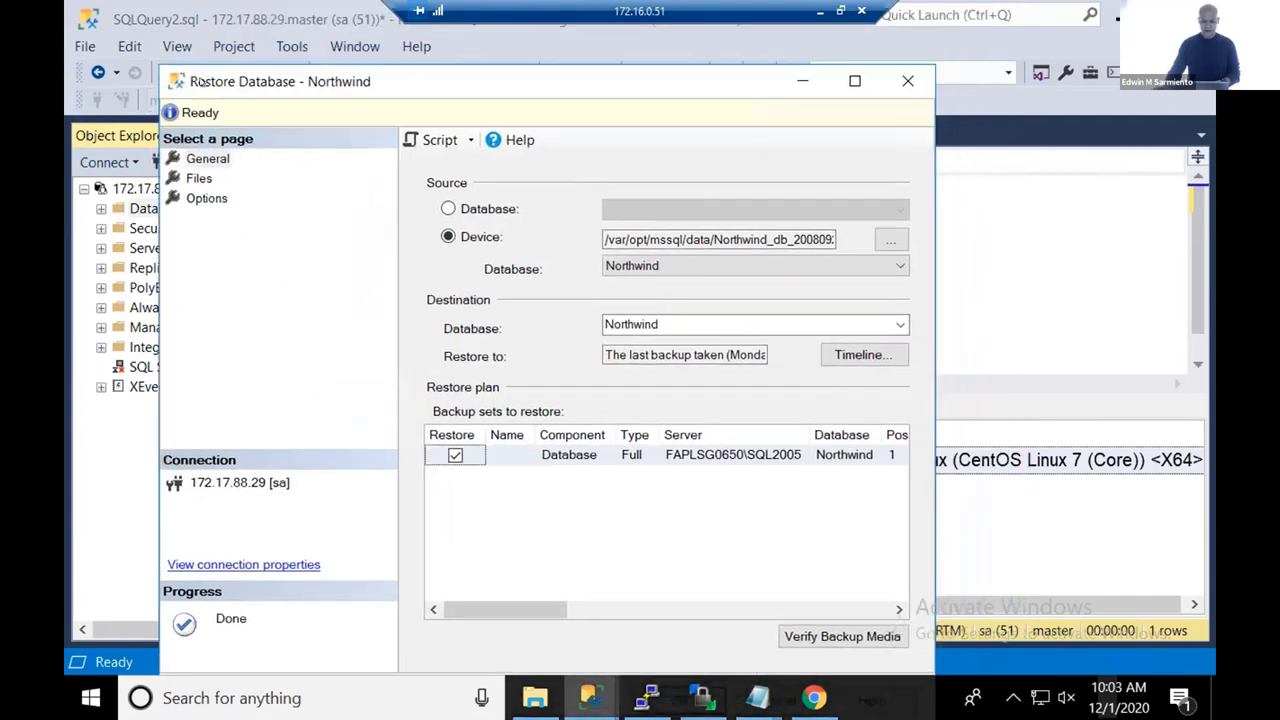
left_click(199, 178)
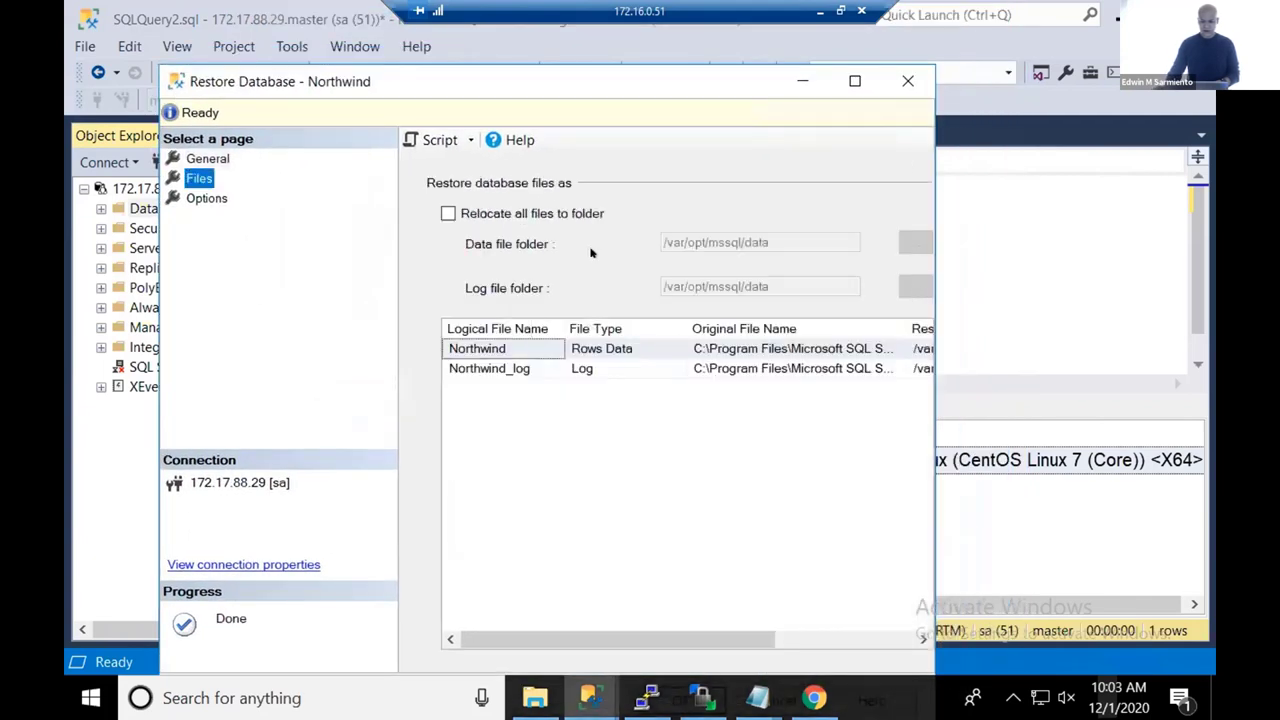
left_click(555, 213)
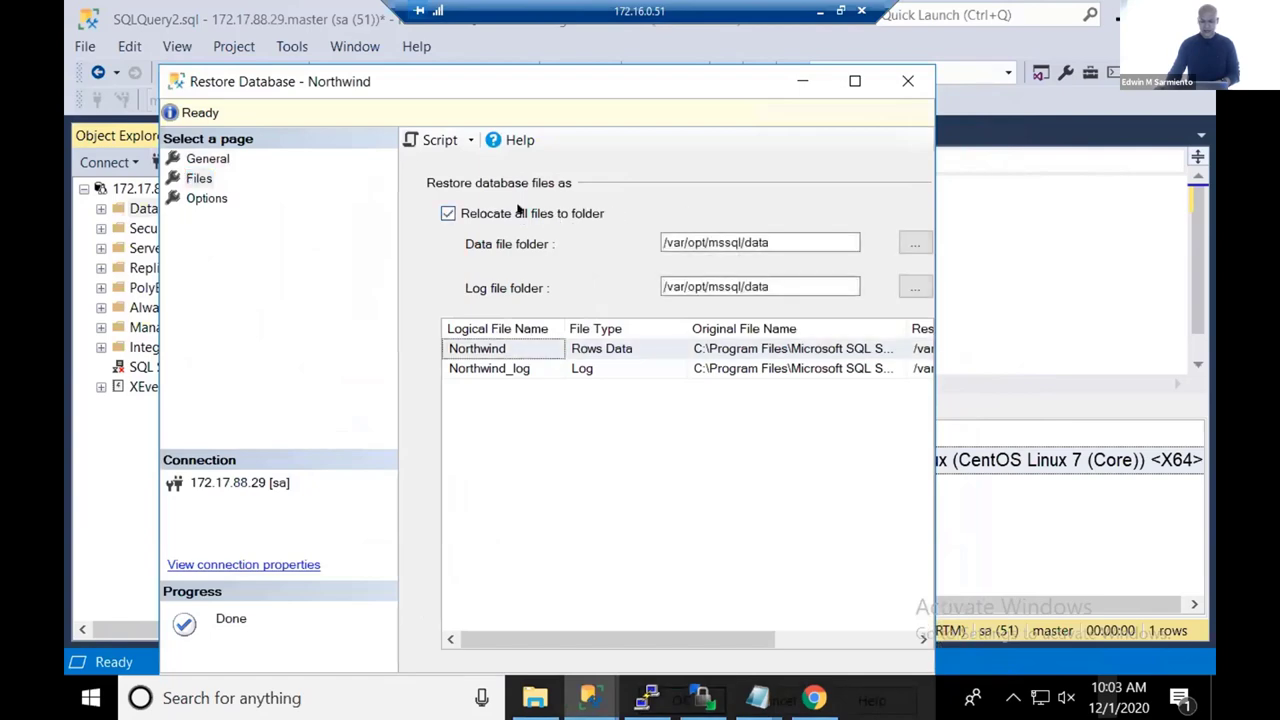
left_click(206, 198)
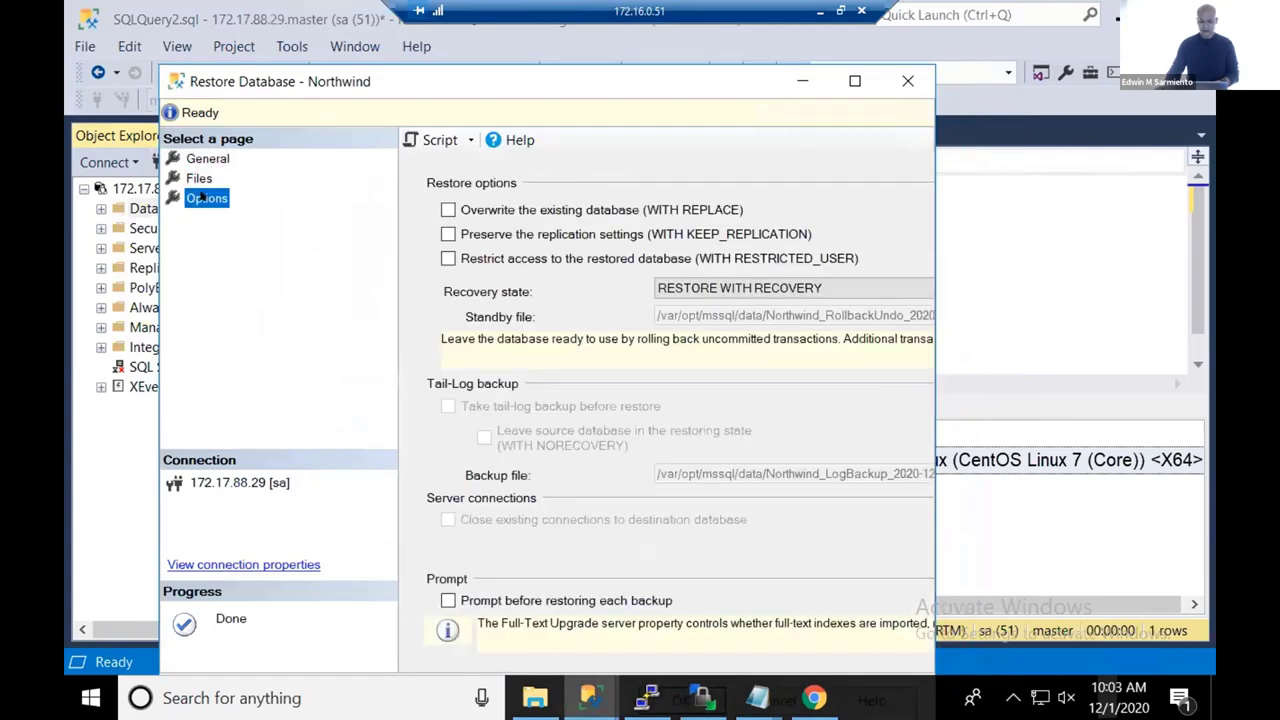
left_click_drag(275, 80, 258, 23)
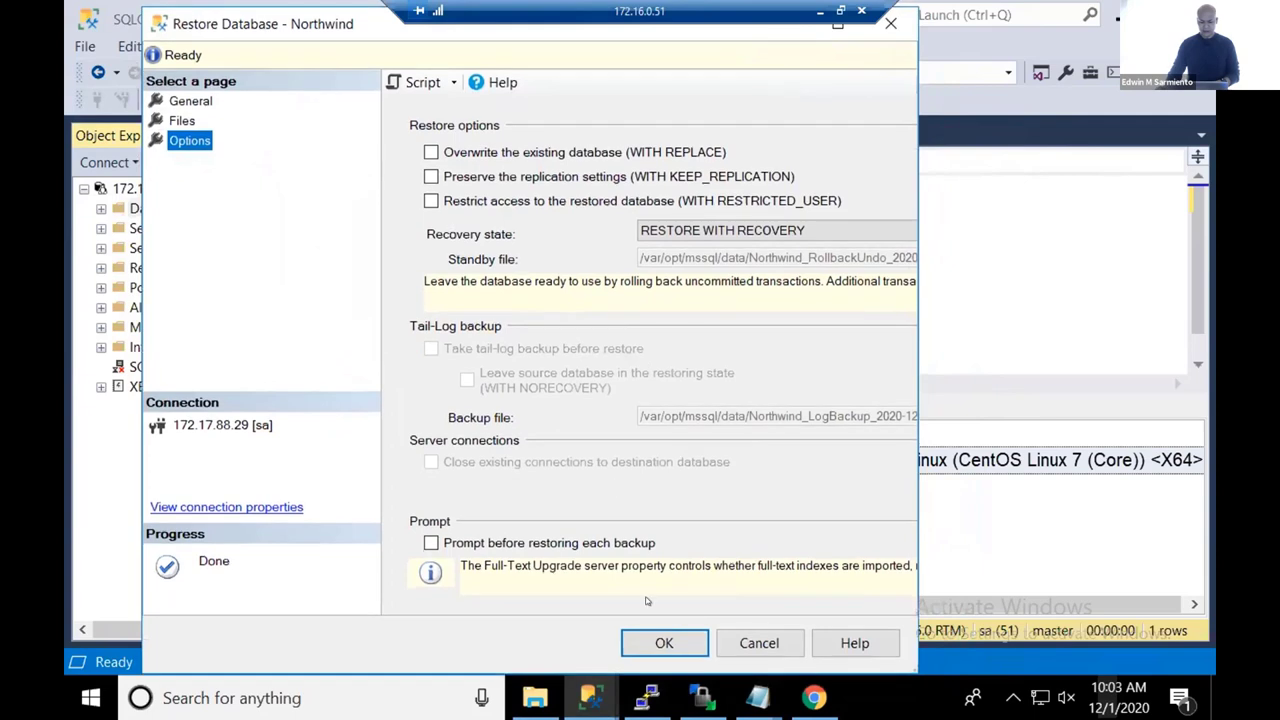
left_click(664, 643)
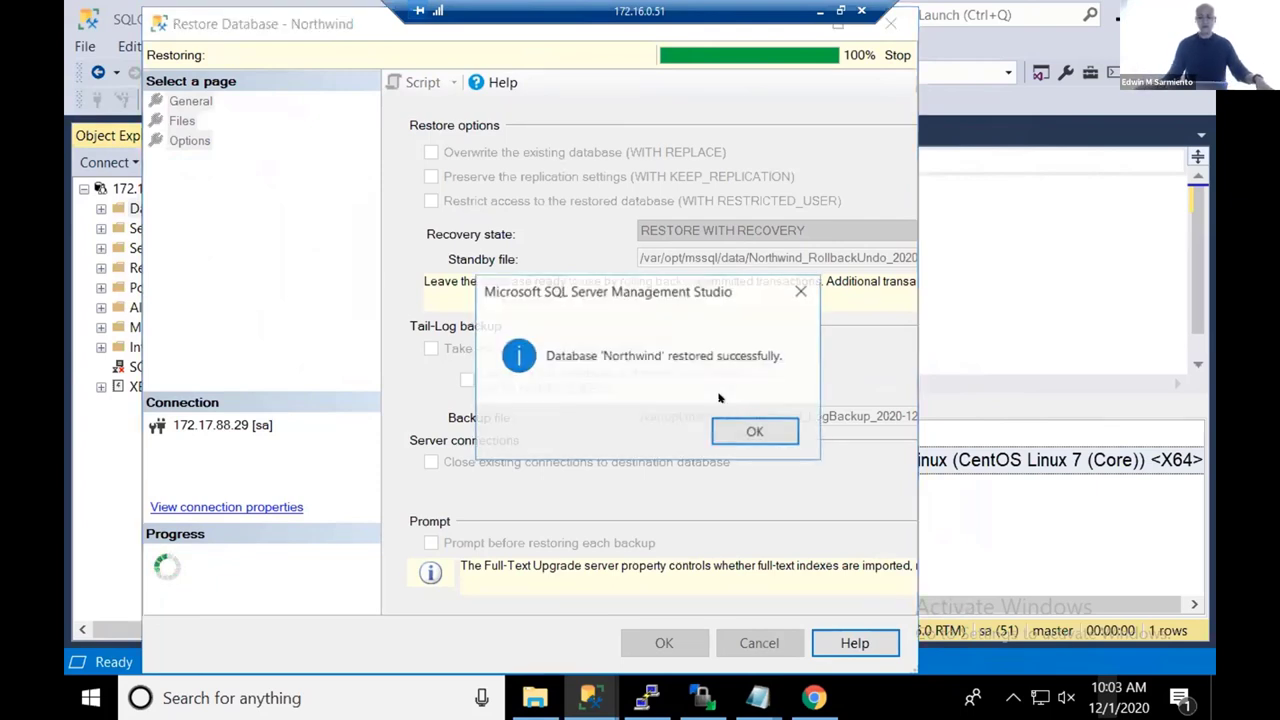
left_click(745, 432)
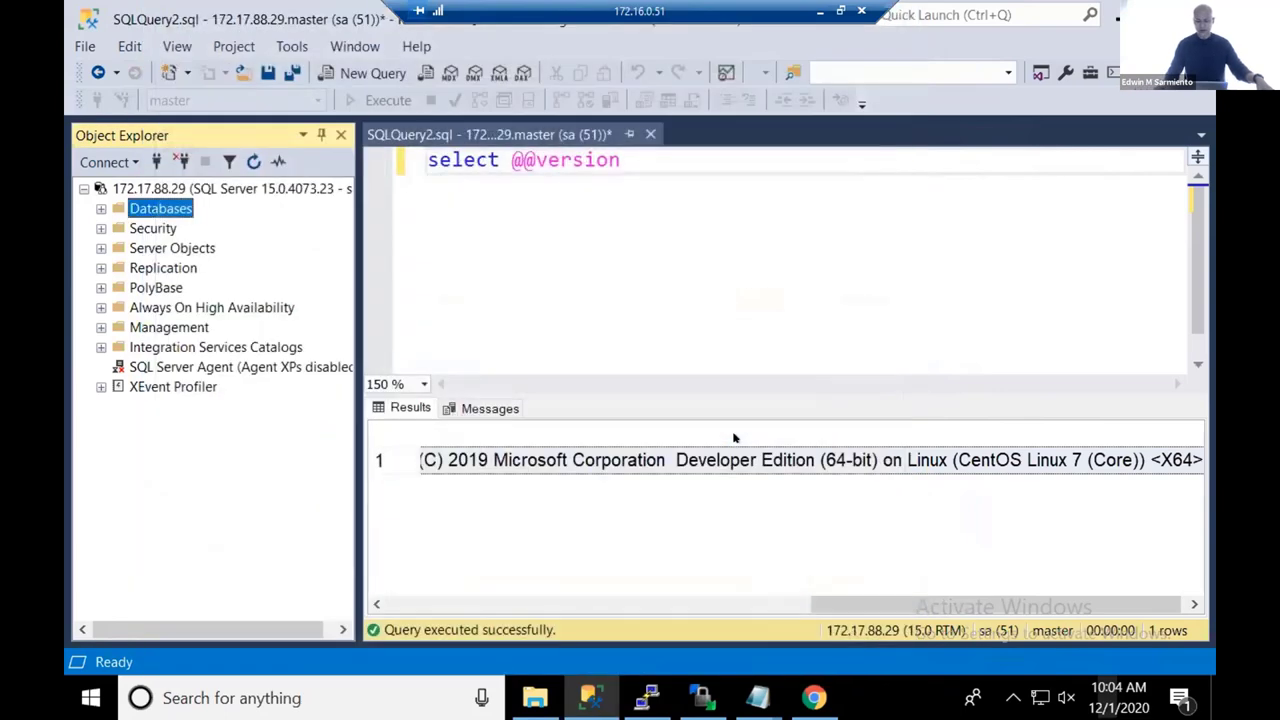
double_click(161, 210)
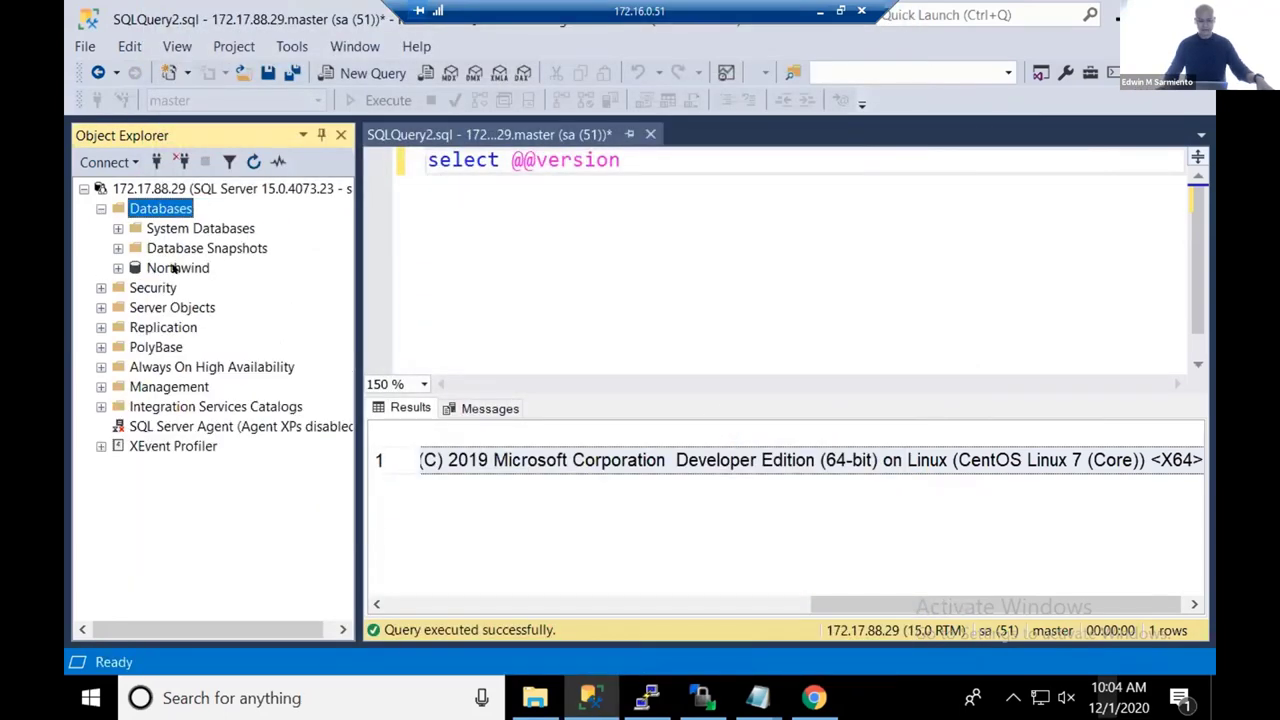
right_click(178, 268)
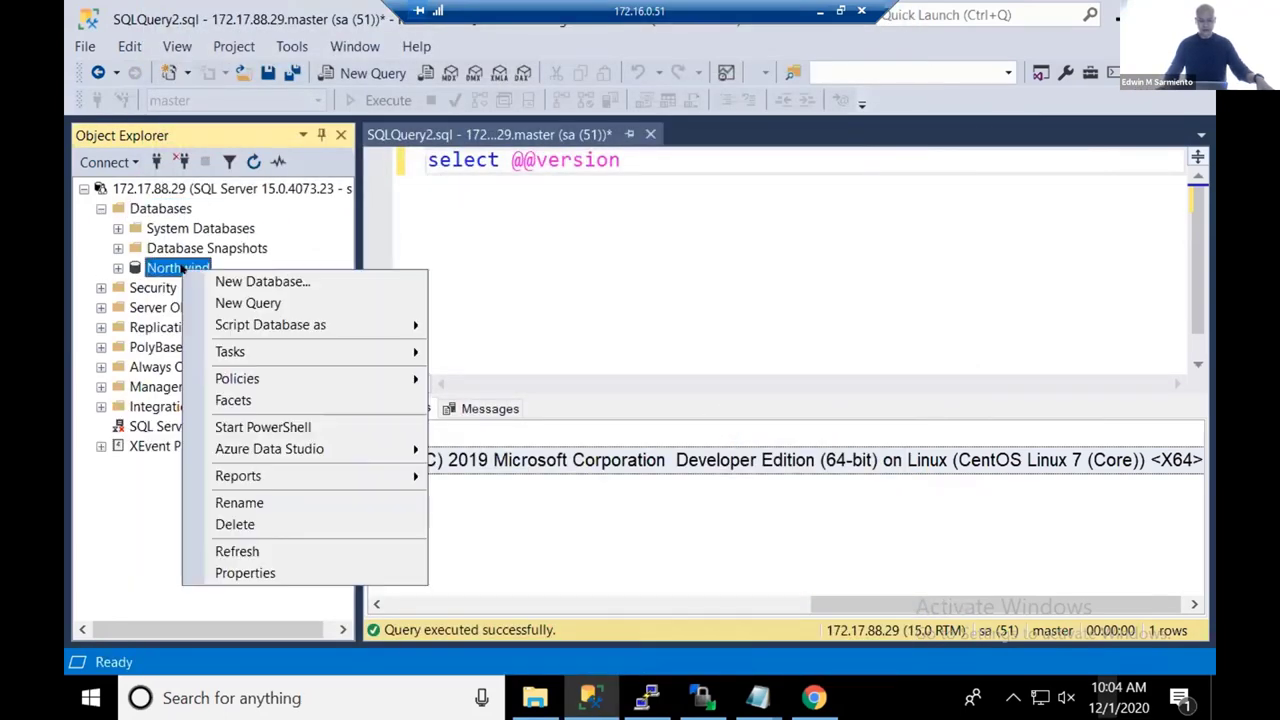
- In Northwind's database properties, change Compatibility level to SQL Server 2019 (150) and apply it
left_click(374, 573)
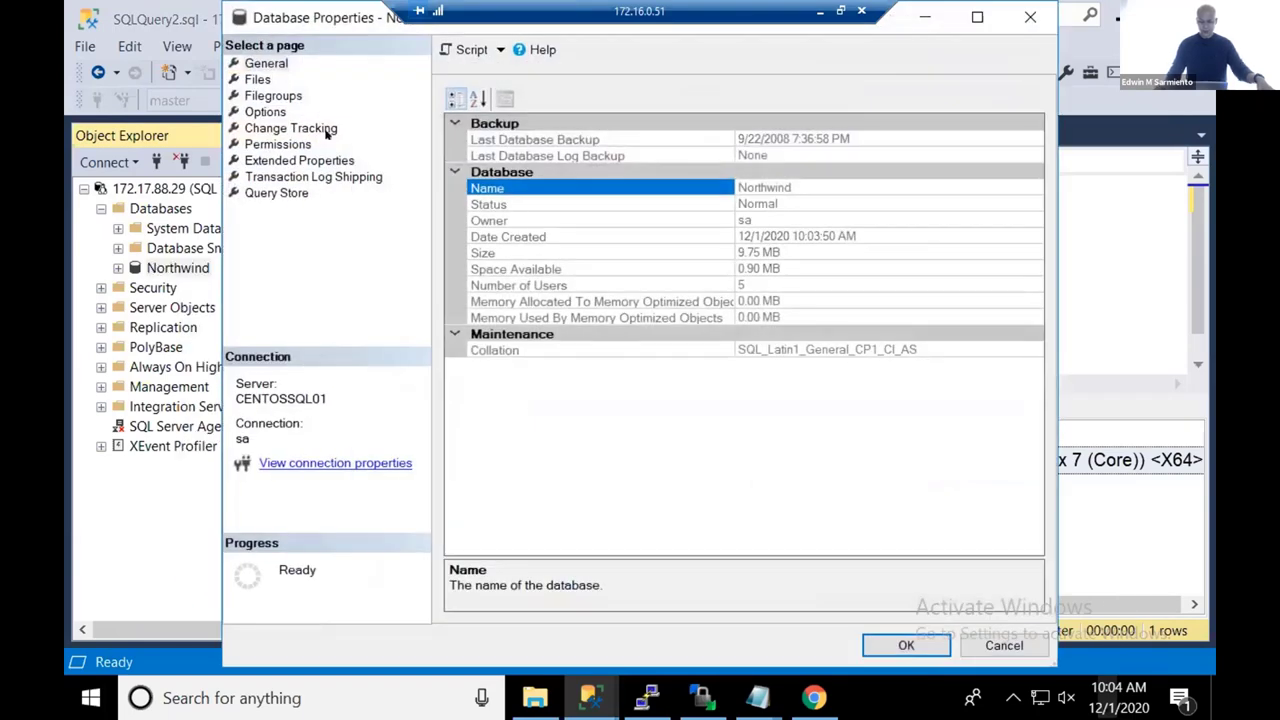
left_click(260, 111)
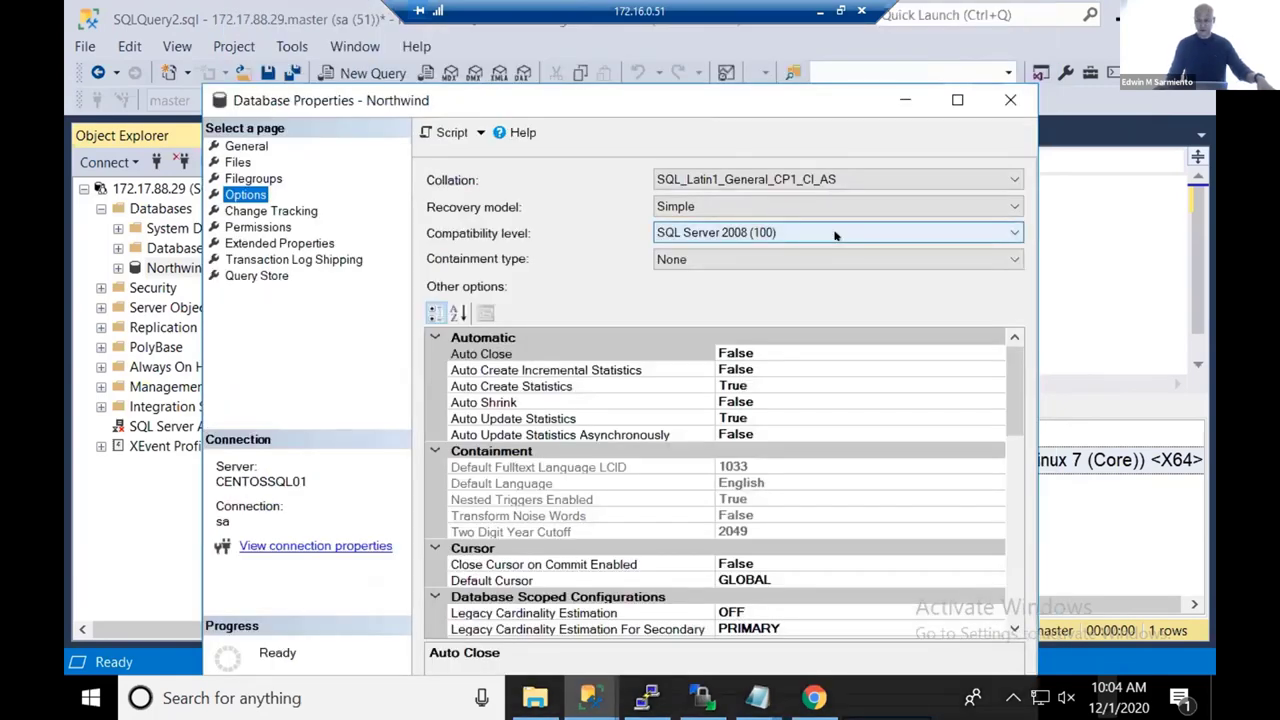
left_click(835, 233)
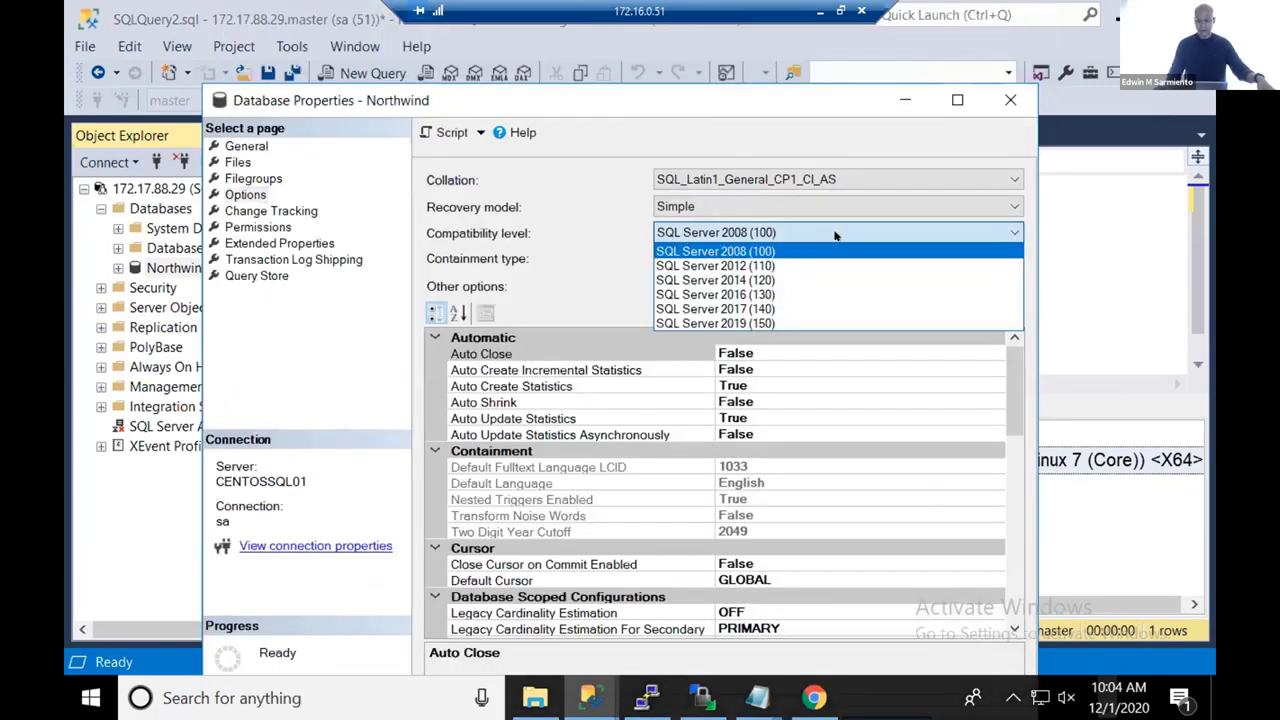
left_click(776, 323)
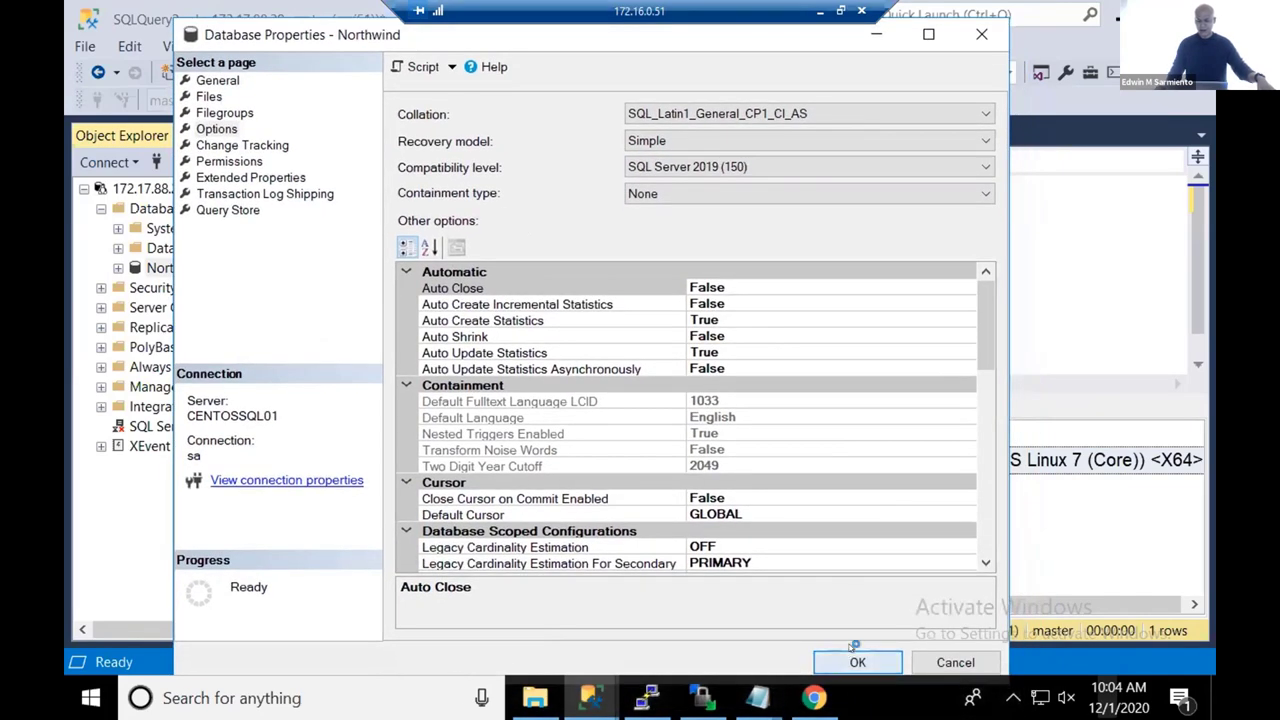
left_click(856, 660)
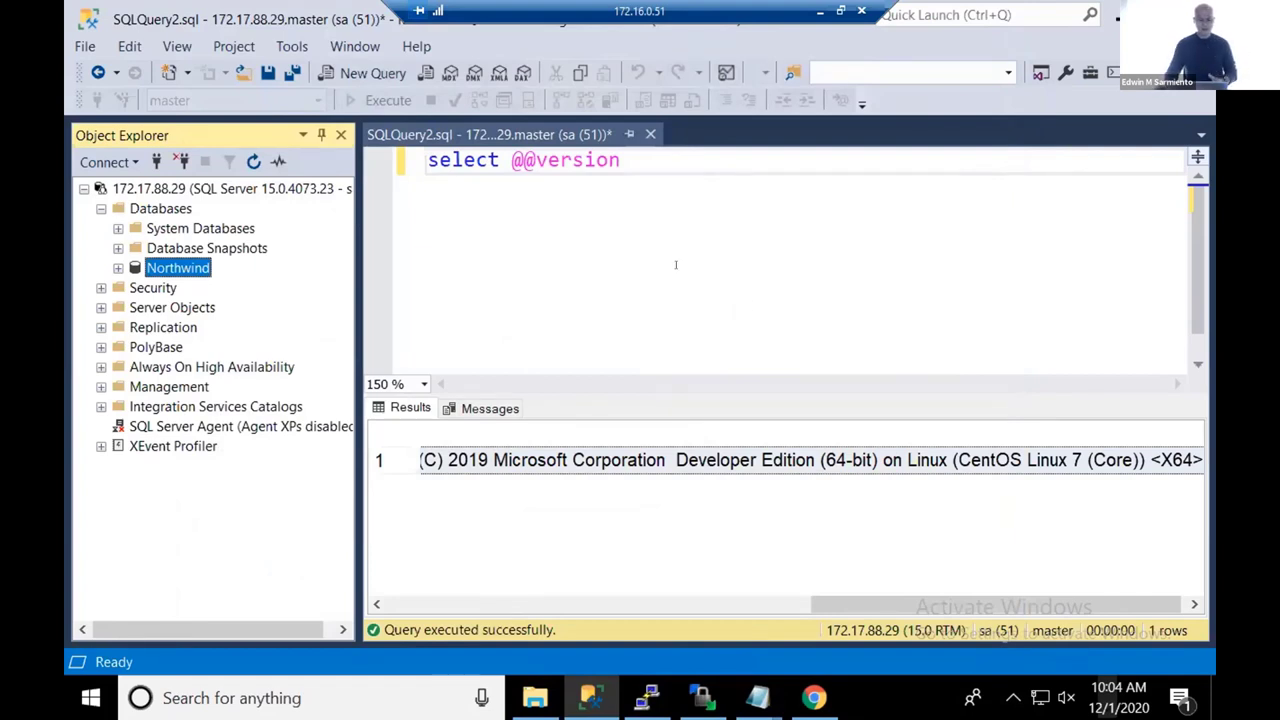
left_click(84, 189)
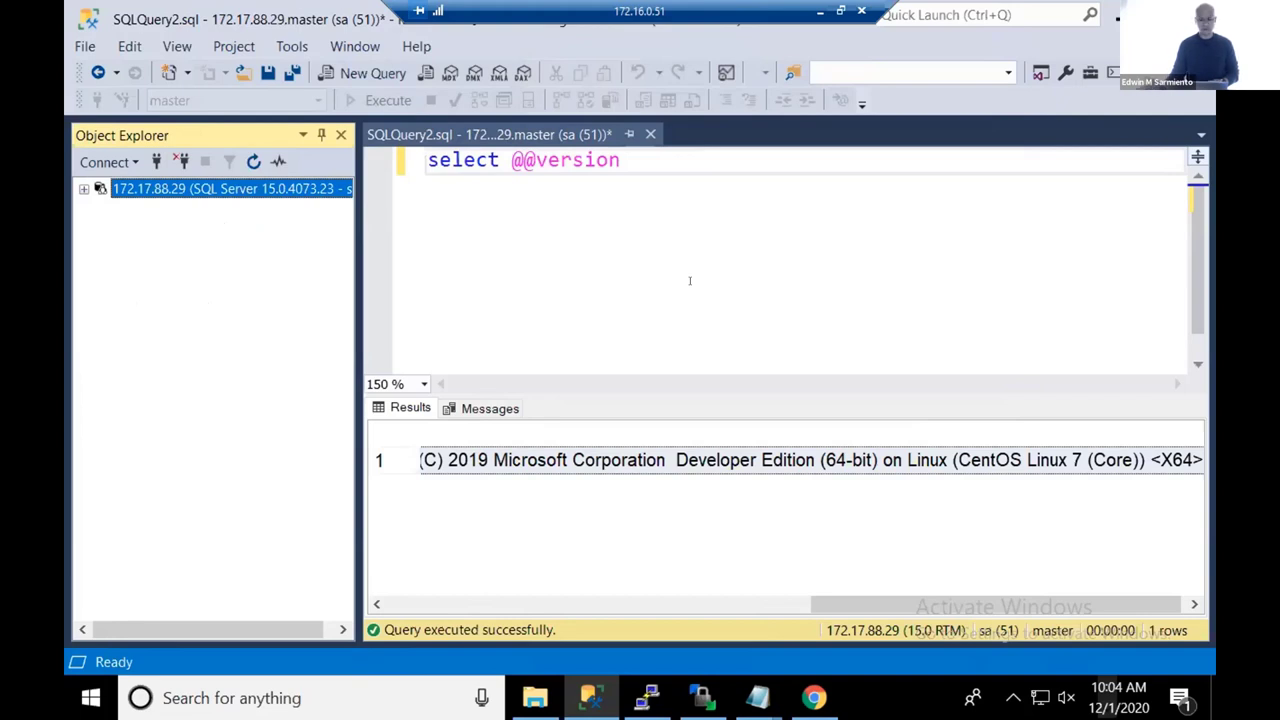
left_click(757, 697)
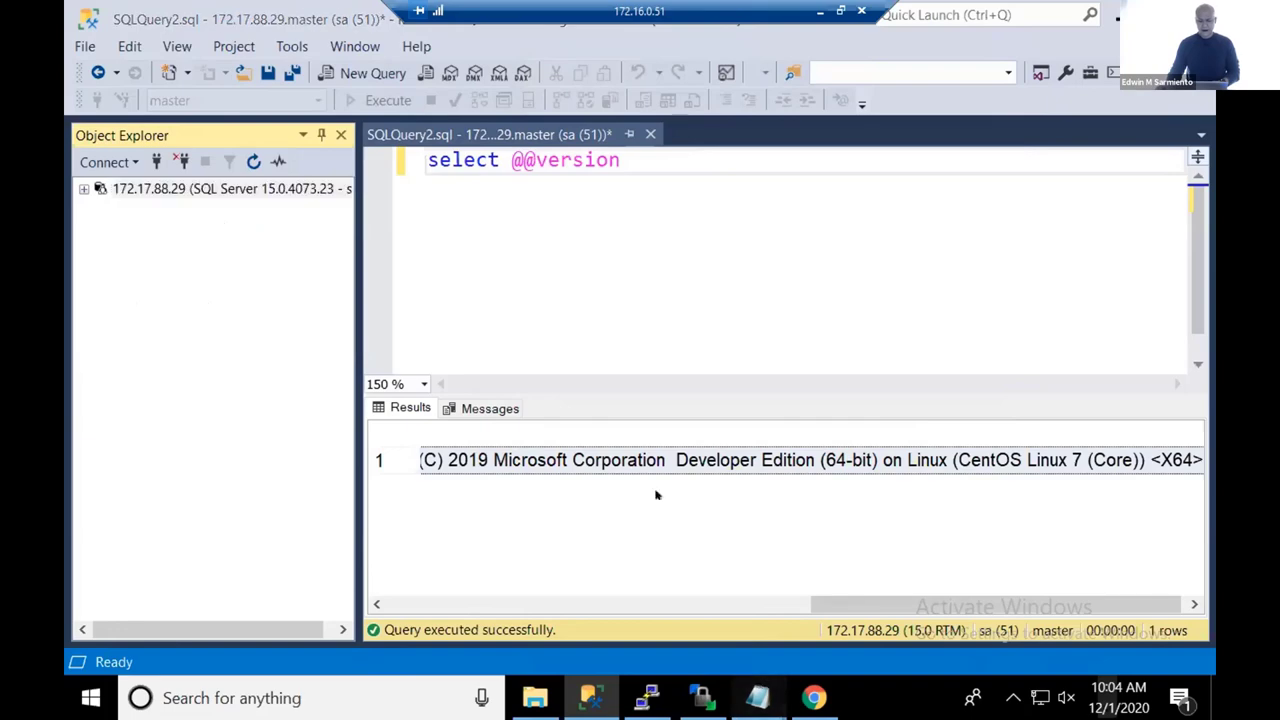
- Scroll the SQLonLinux_Demo notes up to section 6, 'Configuring SQL Server via mssql.conf'
left_click(870, 590)
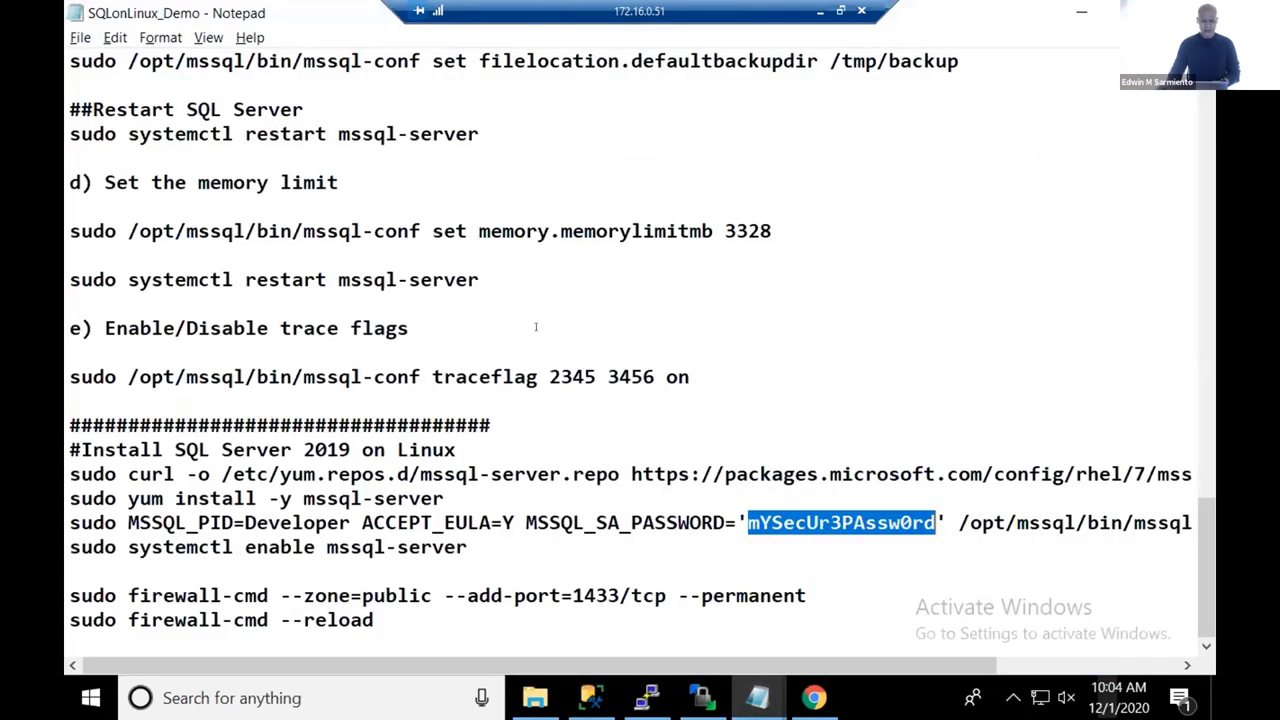
scroll(805, 308, "up", 8)
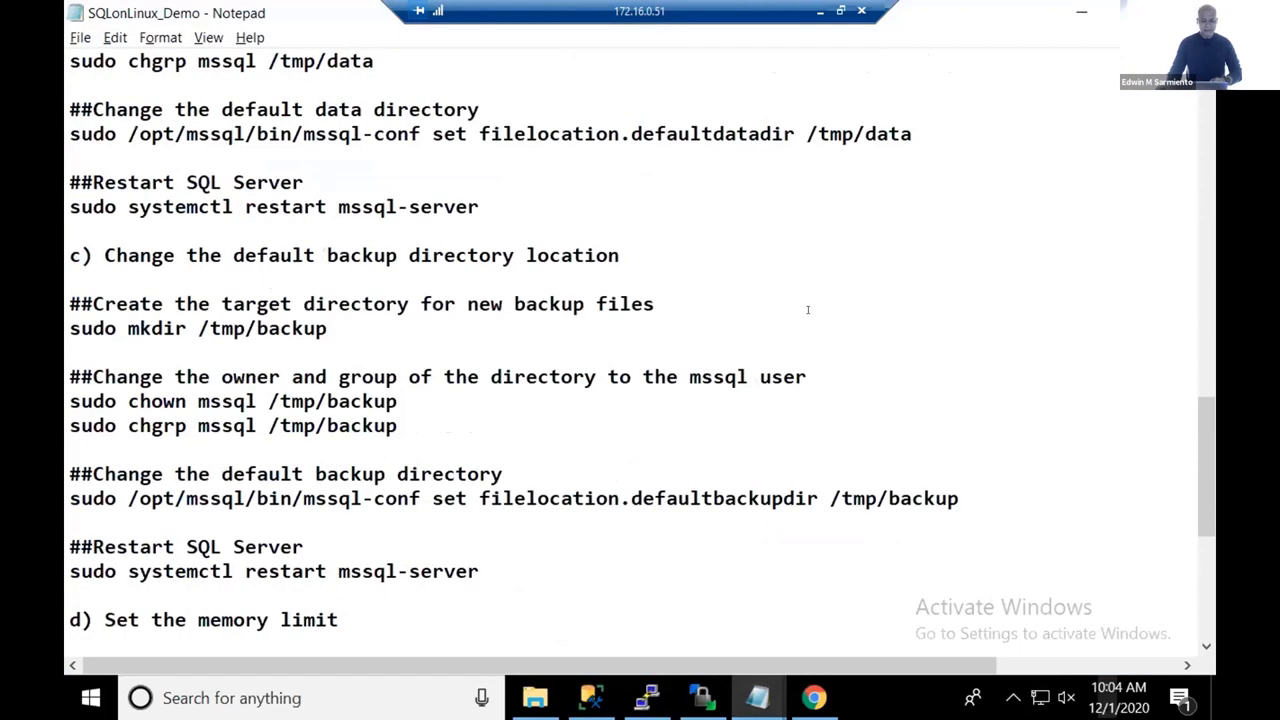
scroll(818, 311, "up", 2)
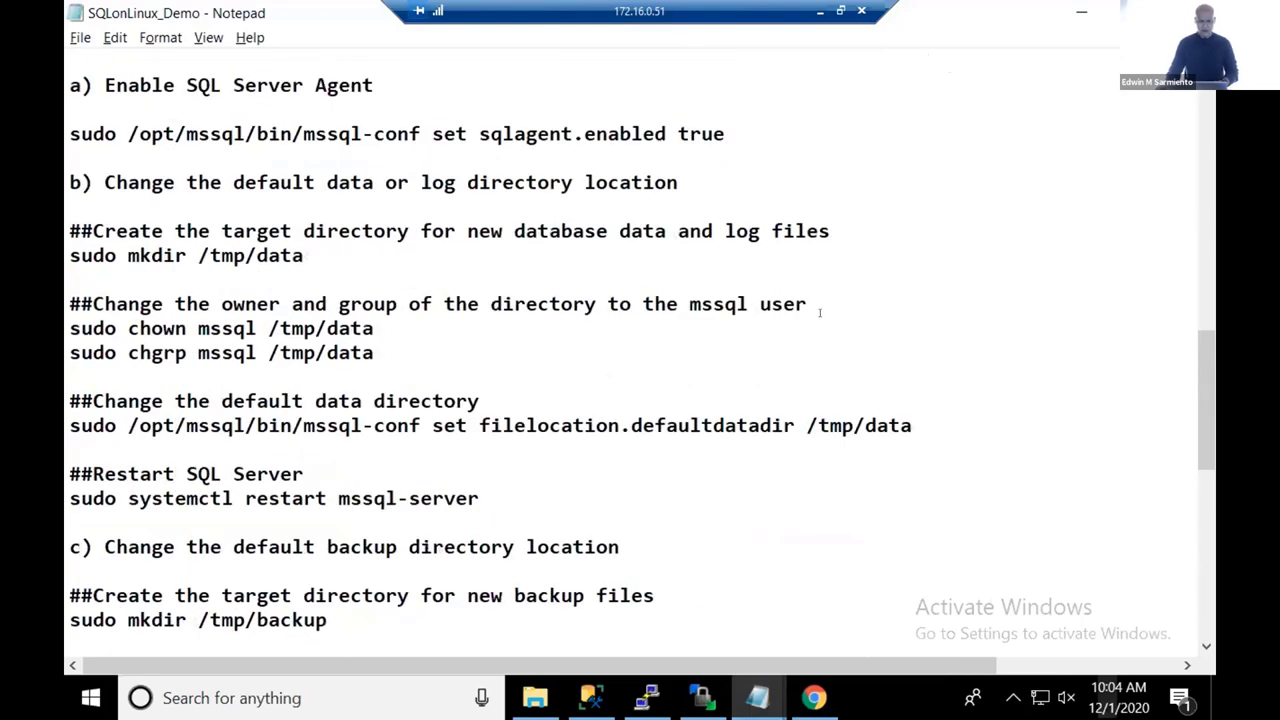
scroll(820, 312, "up", 4)
scroll(822, 314, "up", 2)
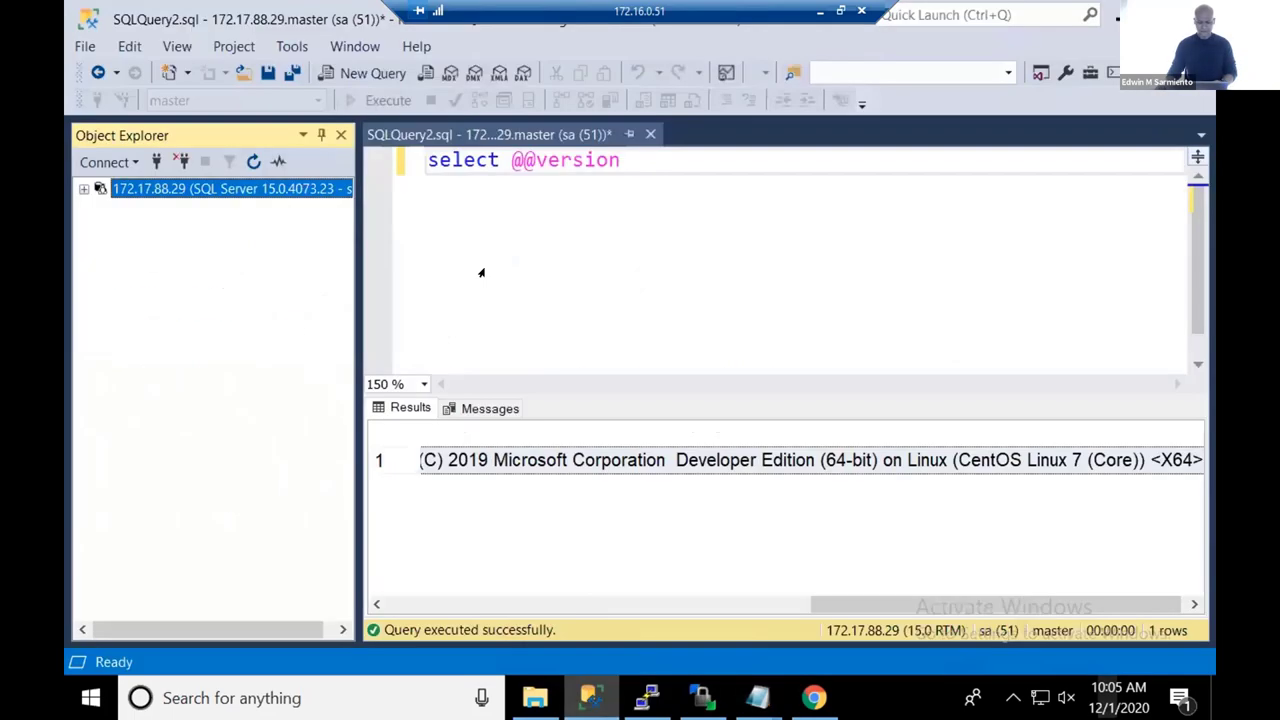
left_click(590, 697)
right_click(240, 193)
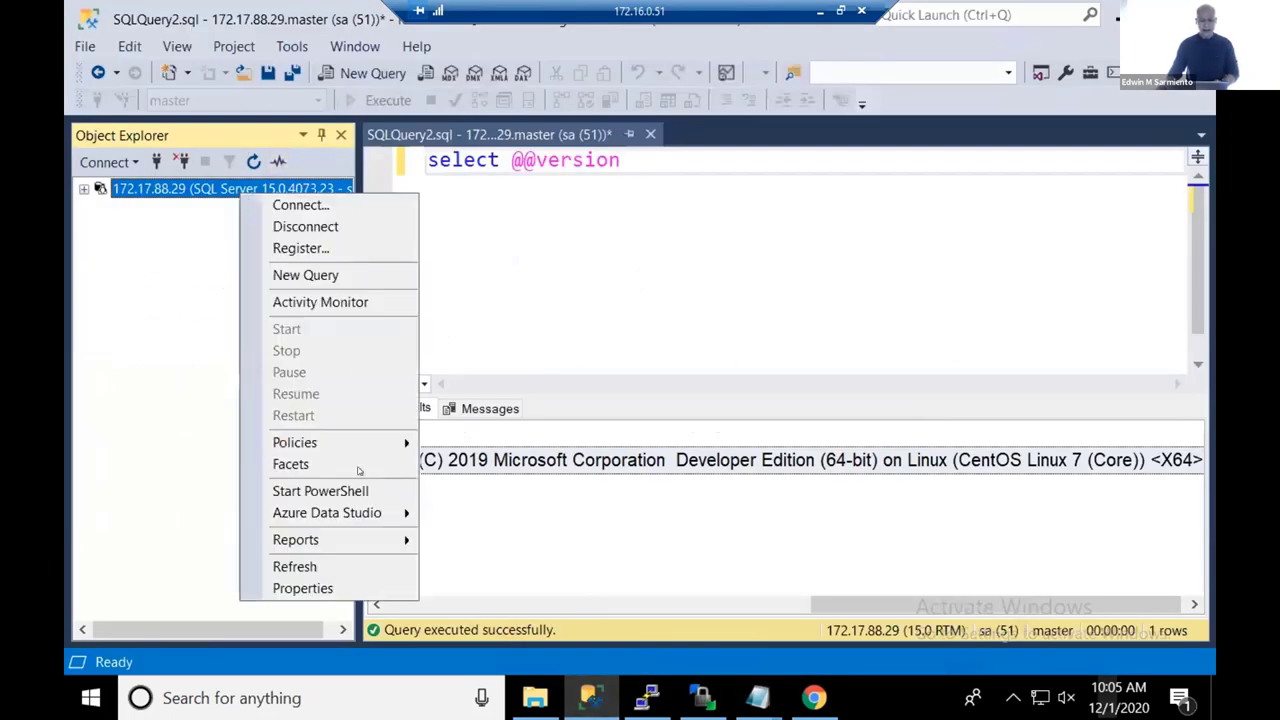
key("Escape")
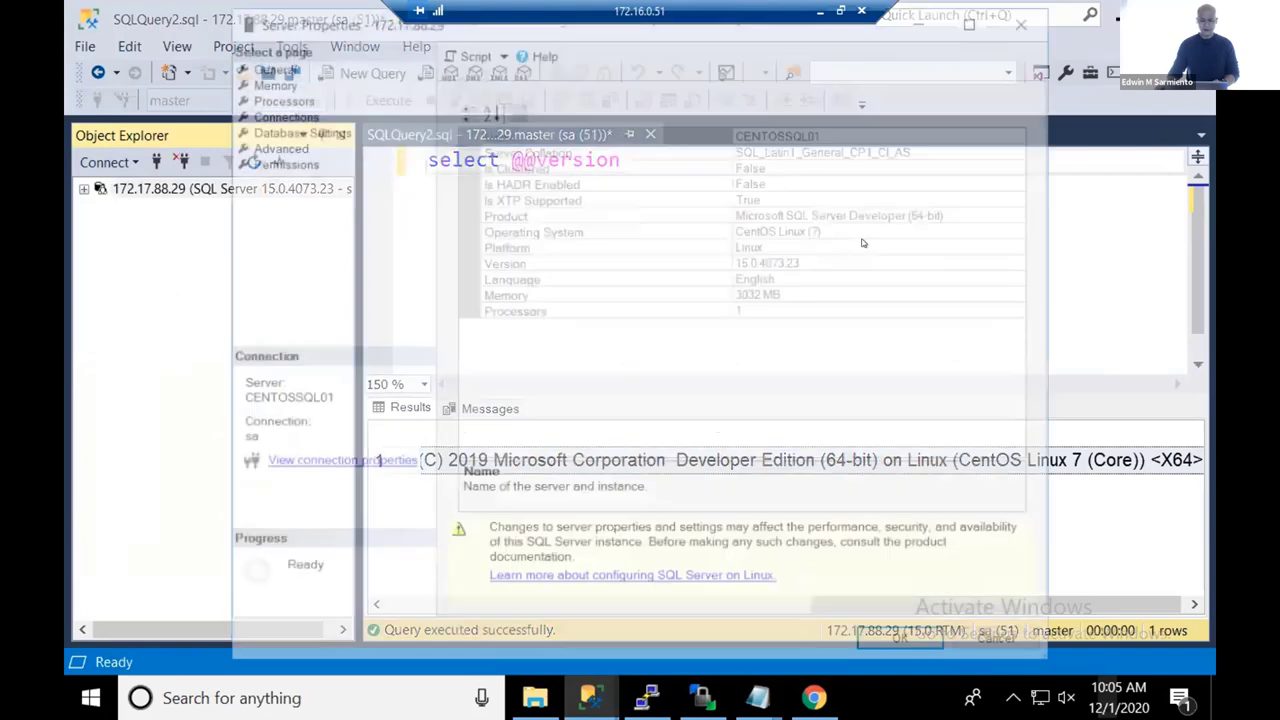
left_click_drag(296, 12, 292, 76)
left_click(272, 192)
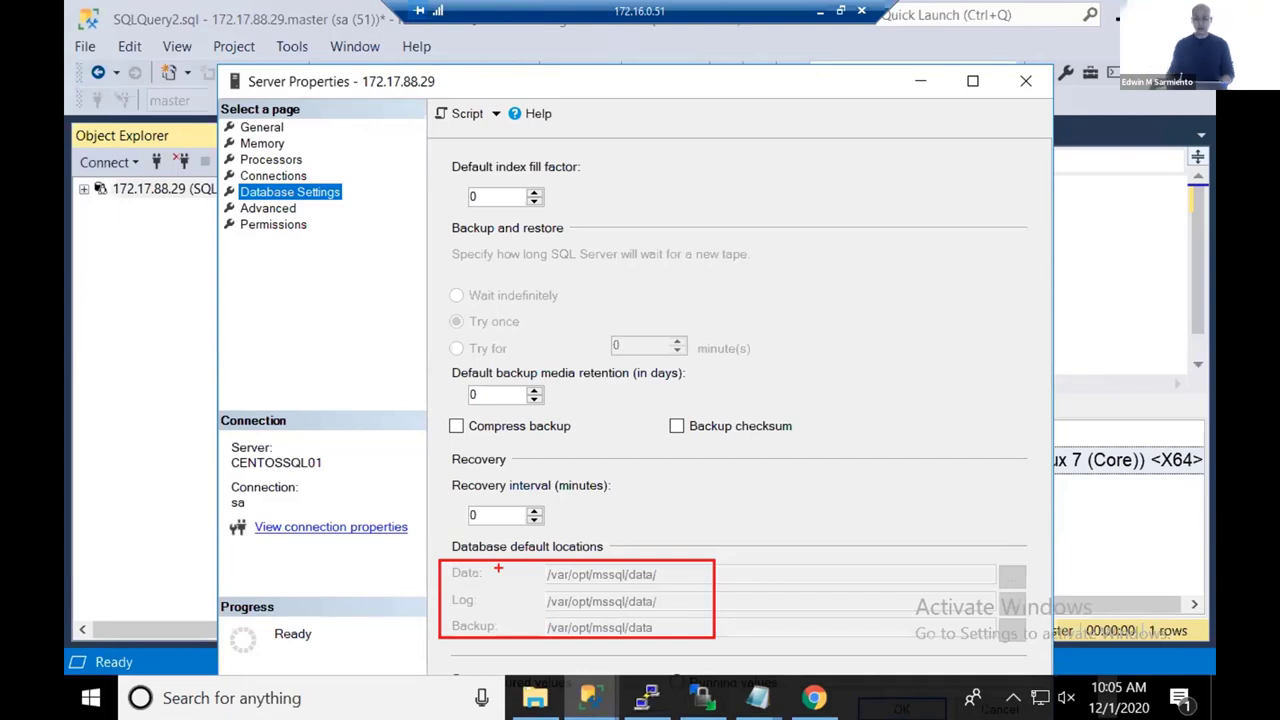
key("Escape")
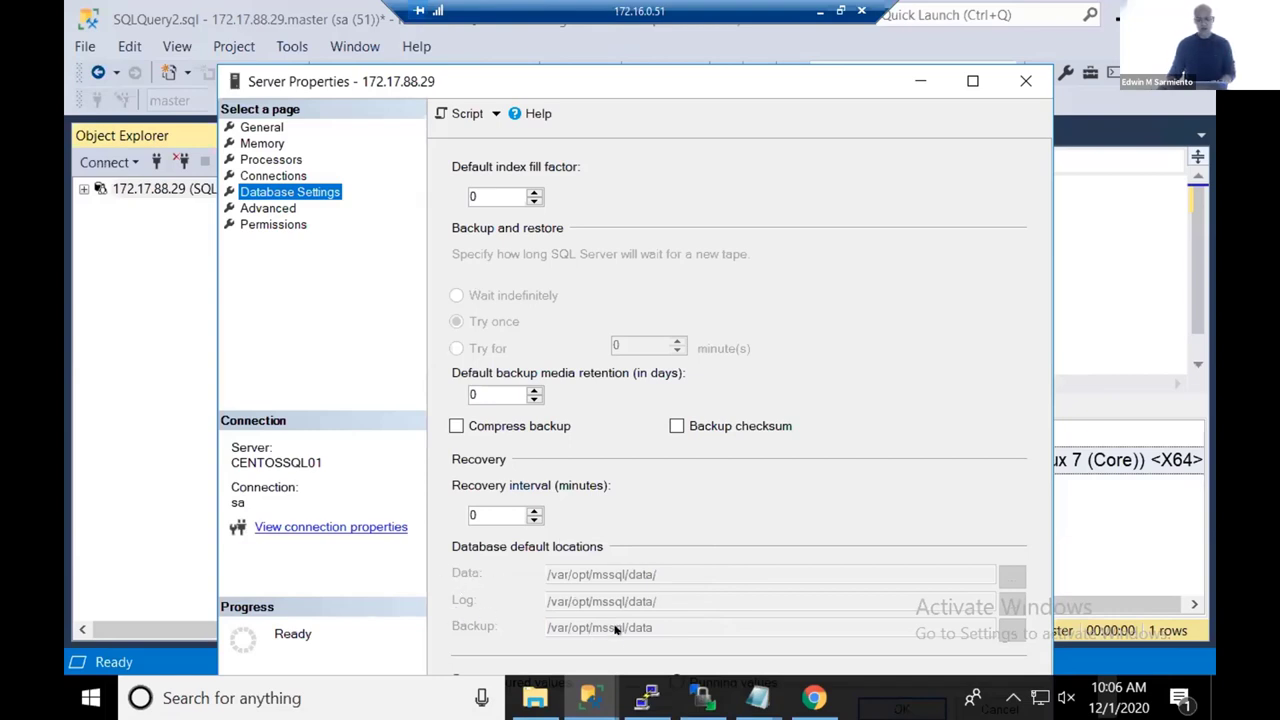
left_click(233, 80)
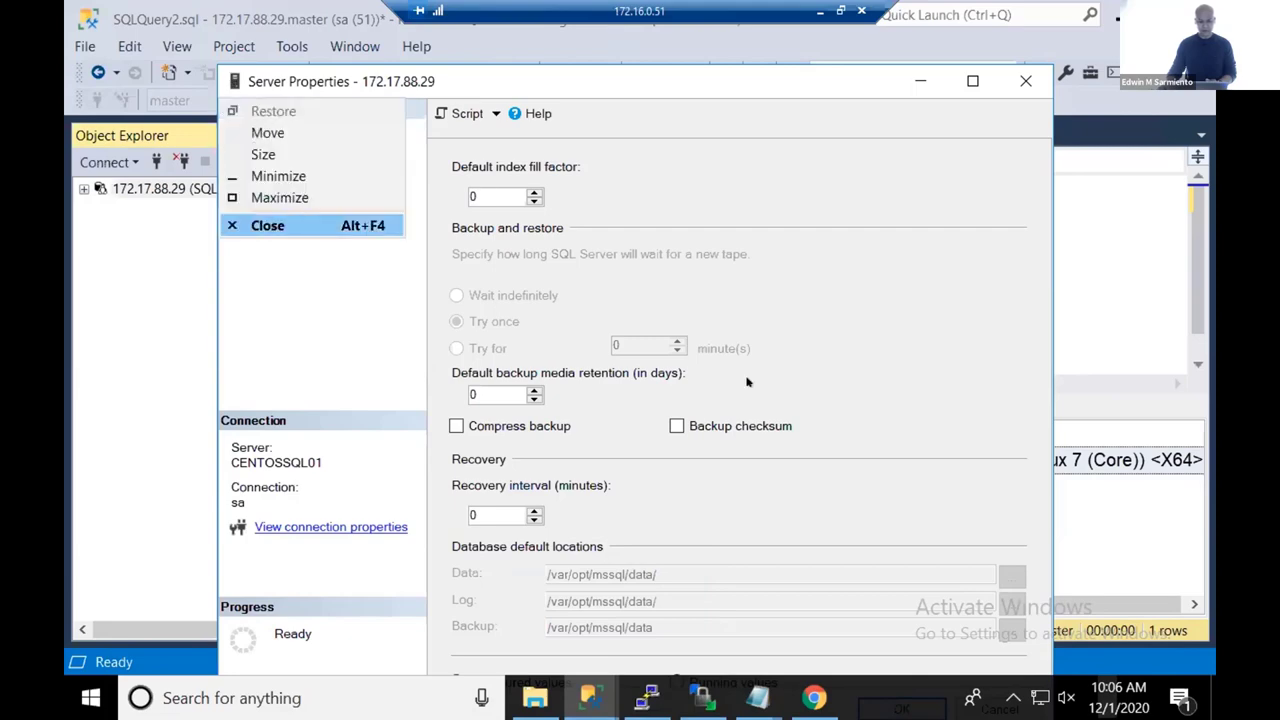
left_click(270, 225)
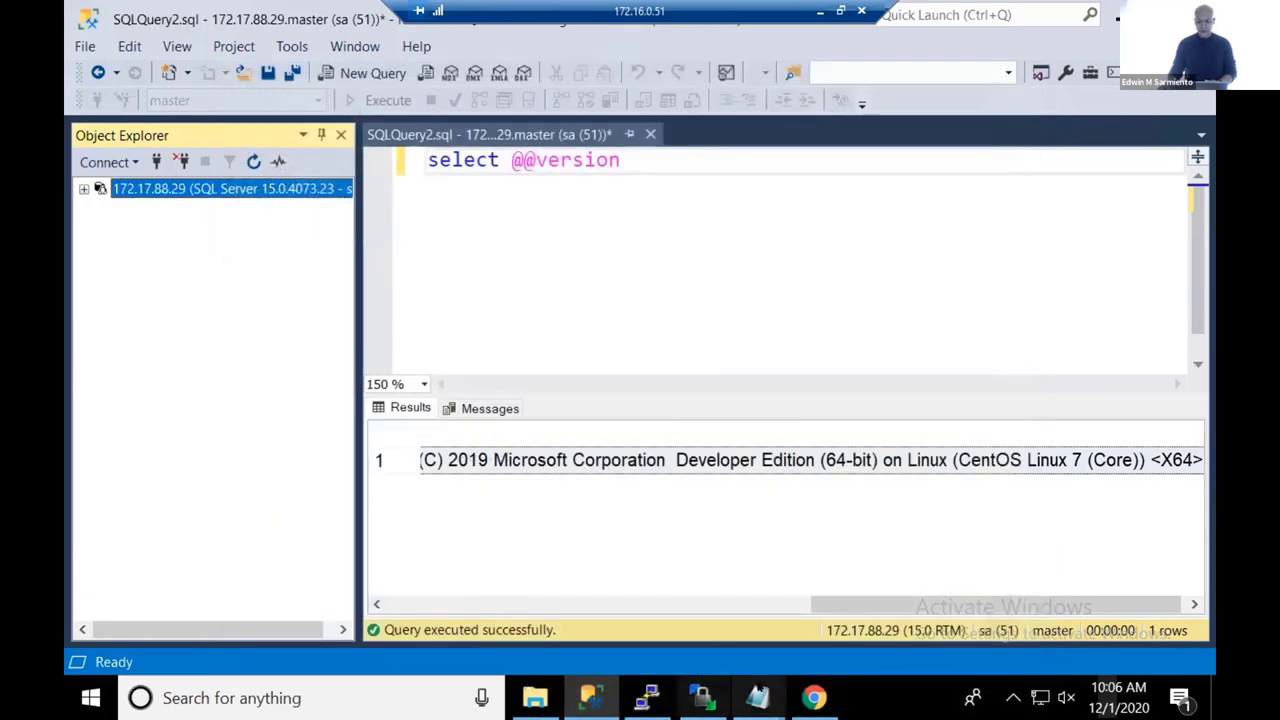
- Show the current directory with pwd and list its contents with ls -l
left_click(650, 698)
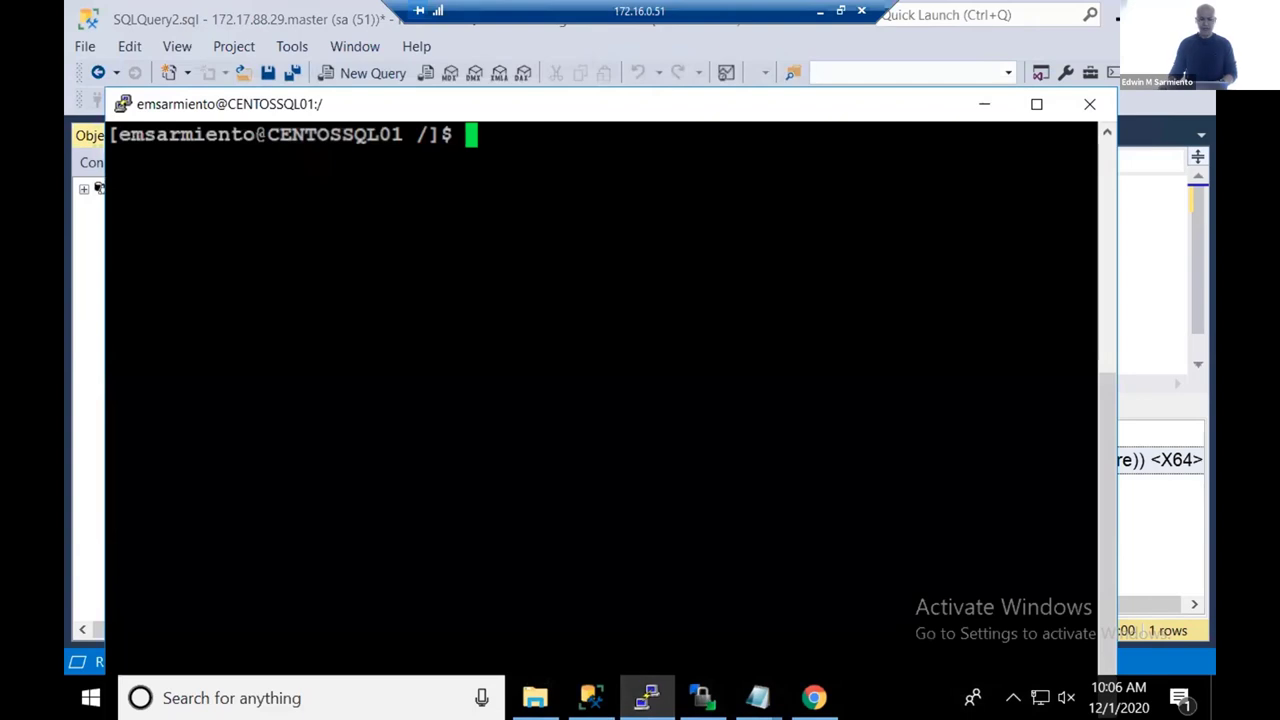
type("pwd")
key("Return")
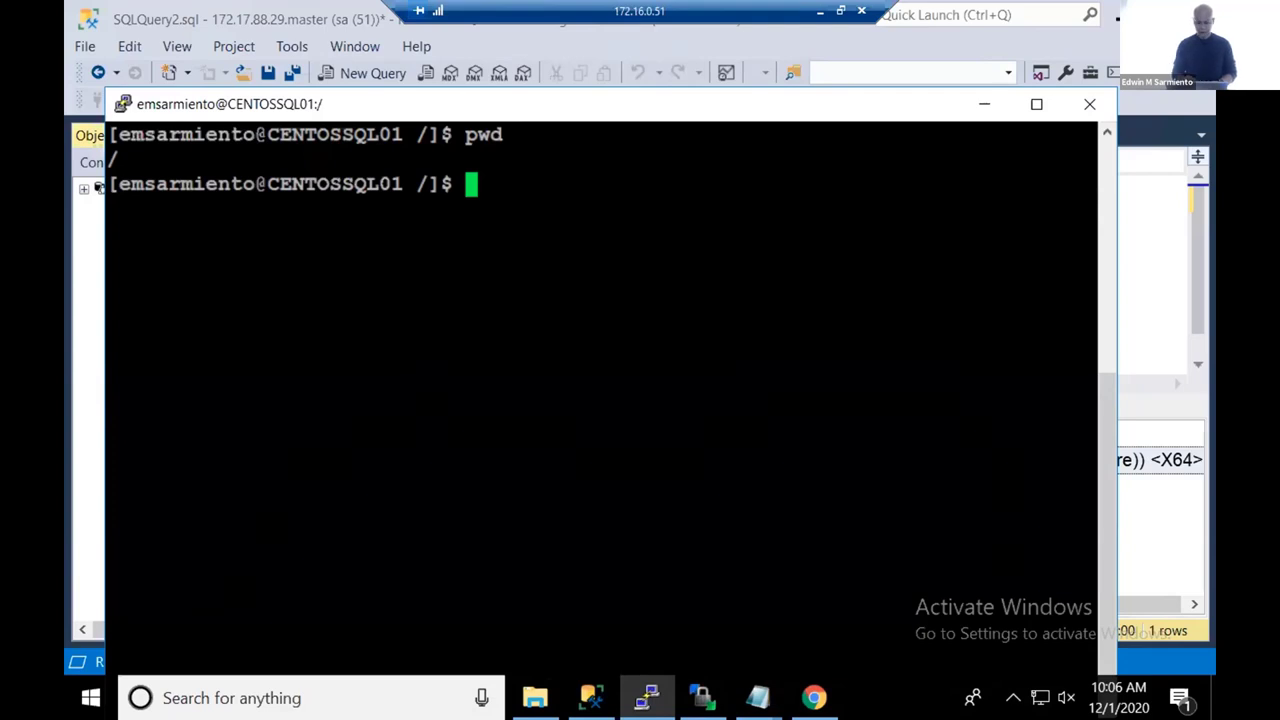
type("ls -l")
key("Return")
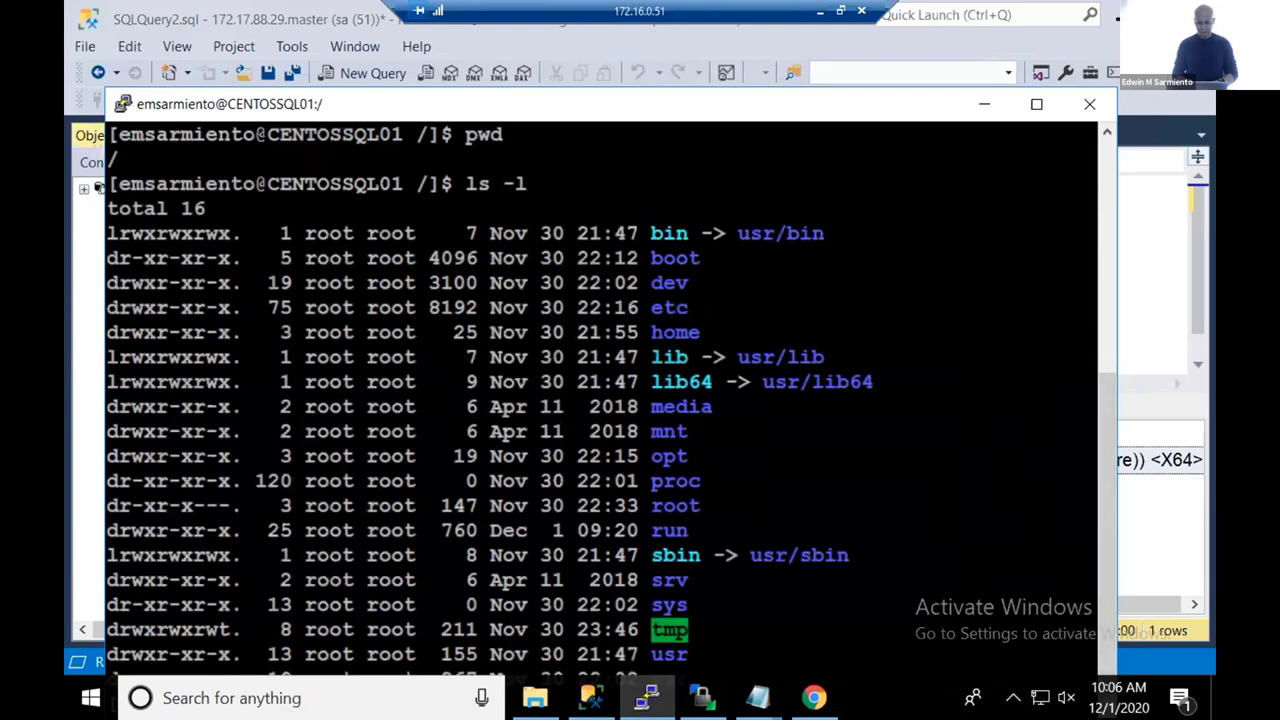
- Clear the screen, change into /tmp, and list its contents with ls -l
key("ctrl+l")
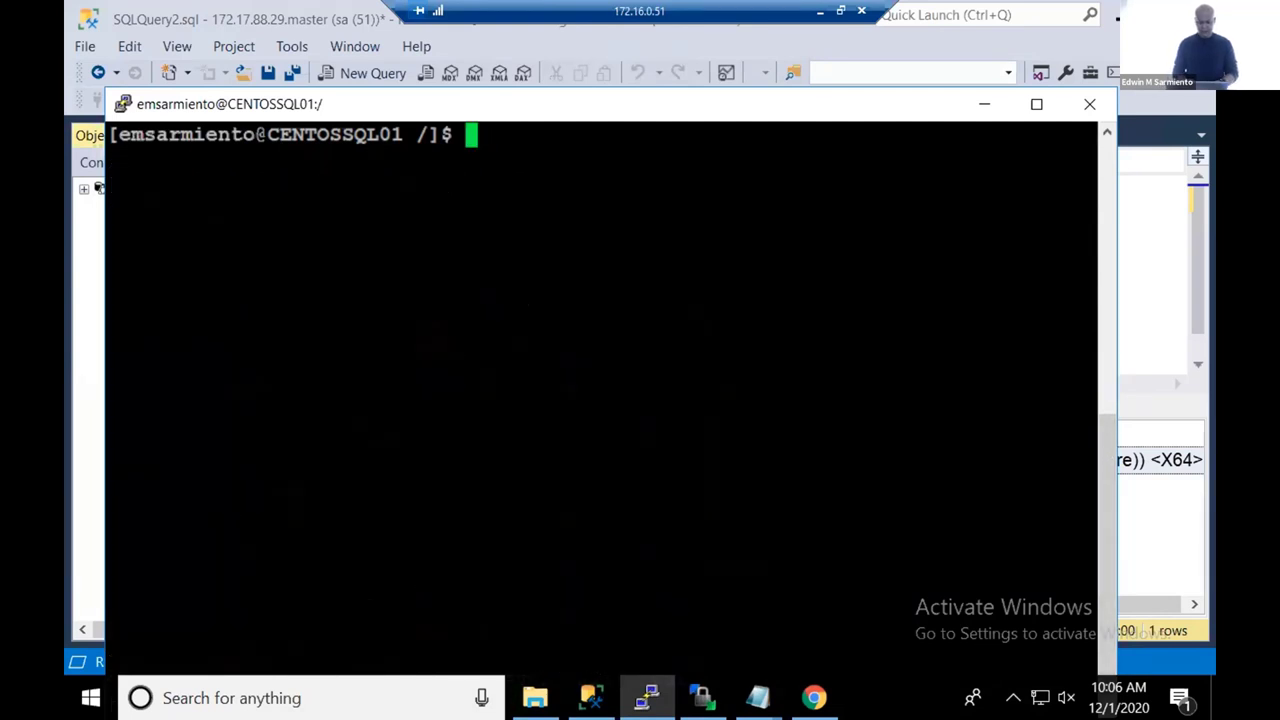
type("cd tmp/")
key("Return")
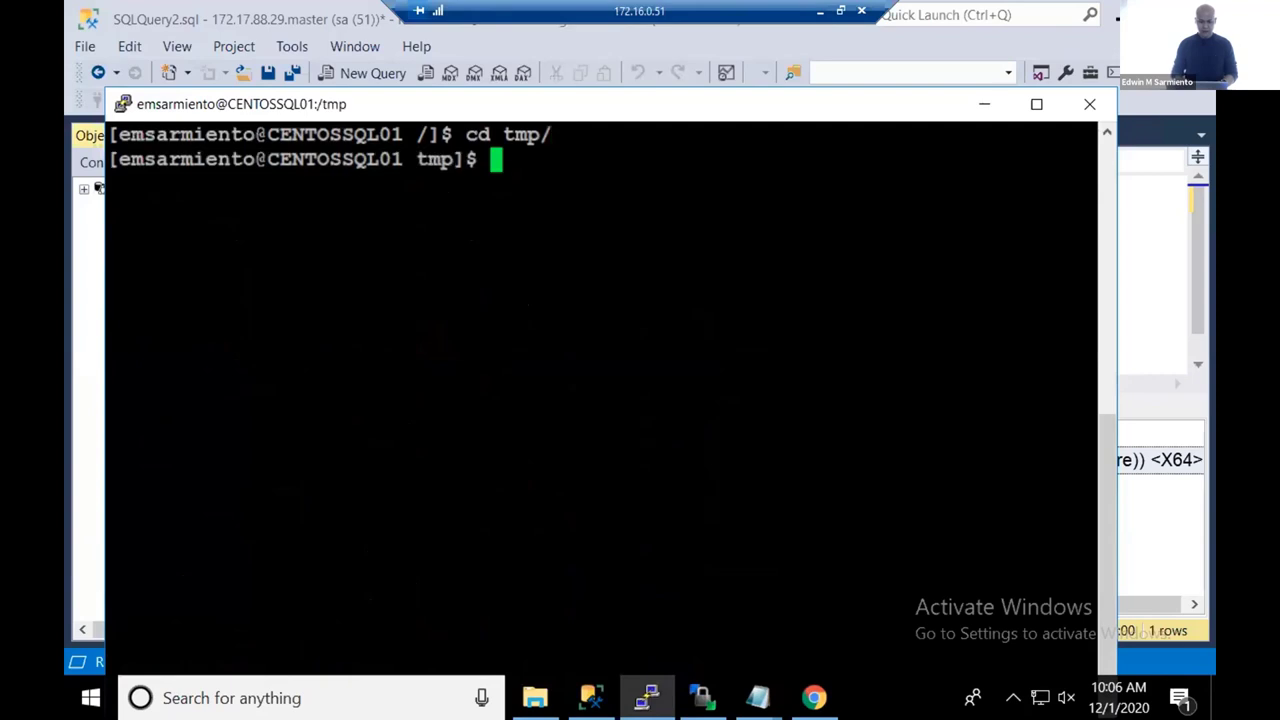
type("ls -l")
key("Return")
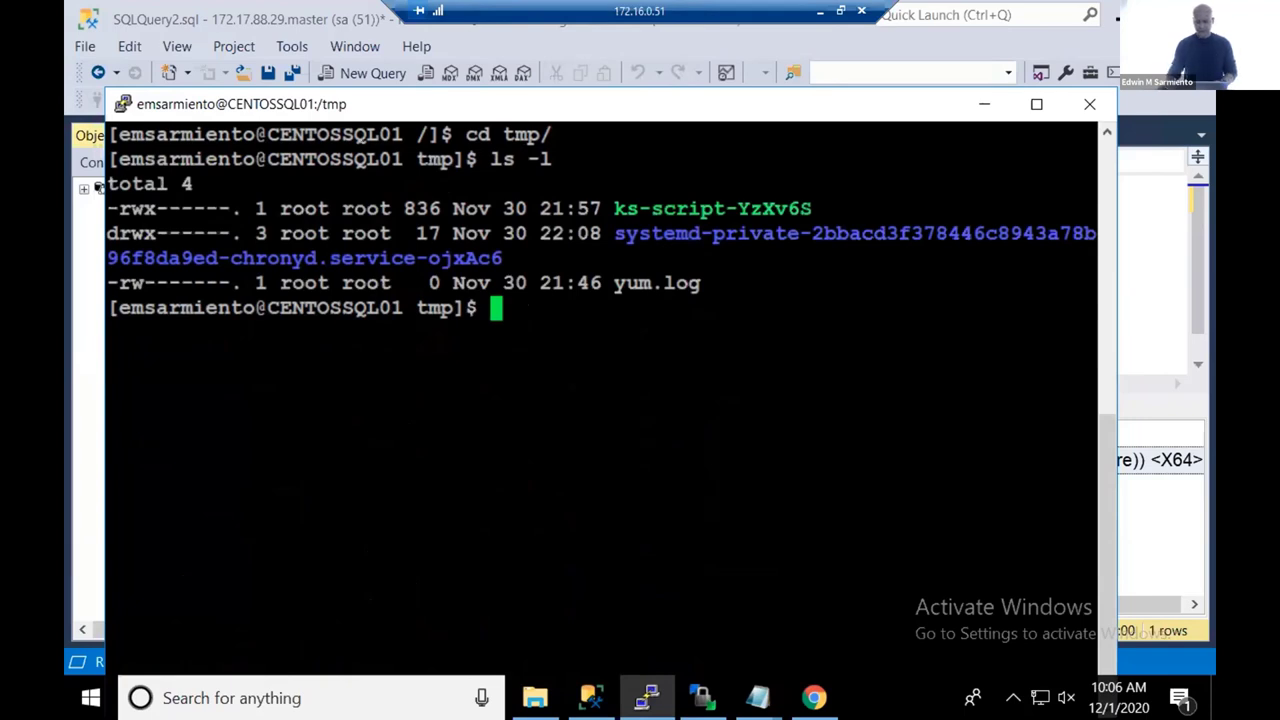
left_click(757, 697)
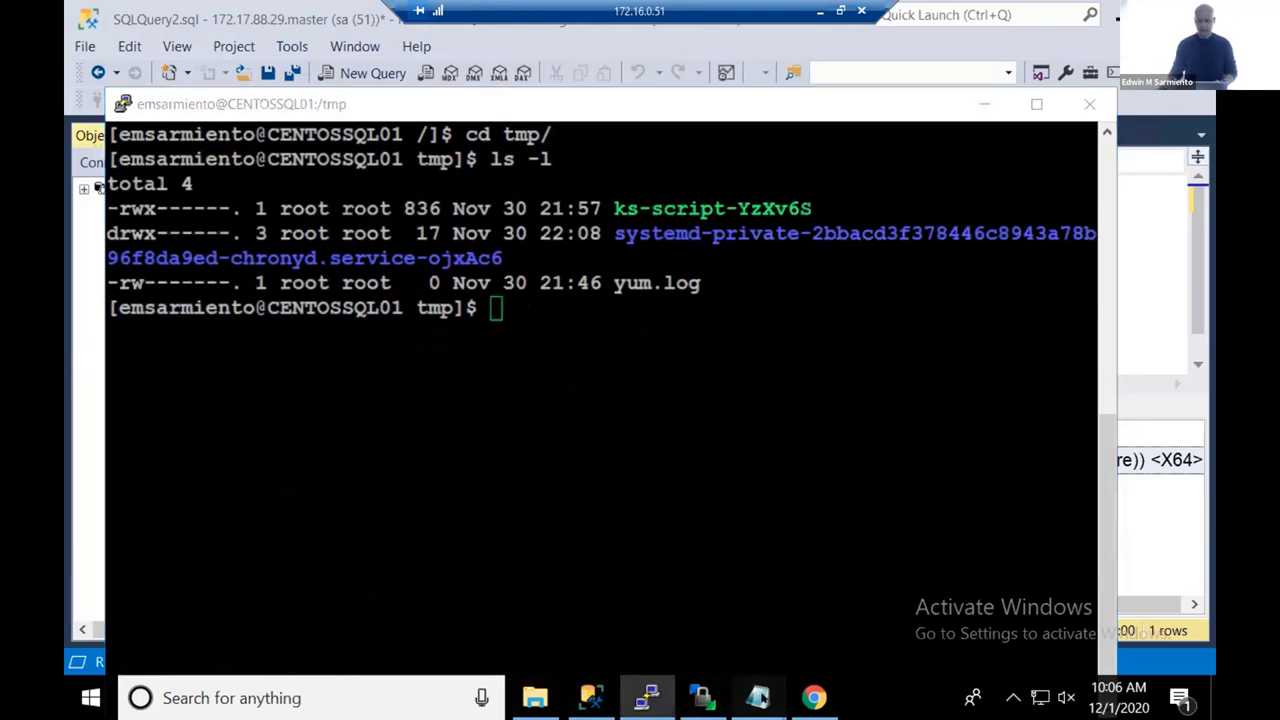
- Copy the sudo mkdir /tmp/data line from the demo notes and paste it at the shell prompt
left_click(880, 595)
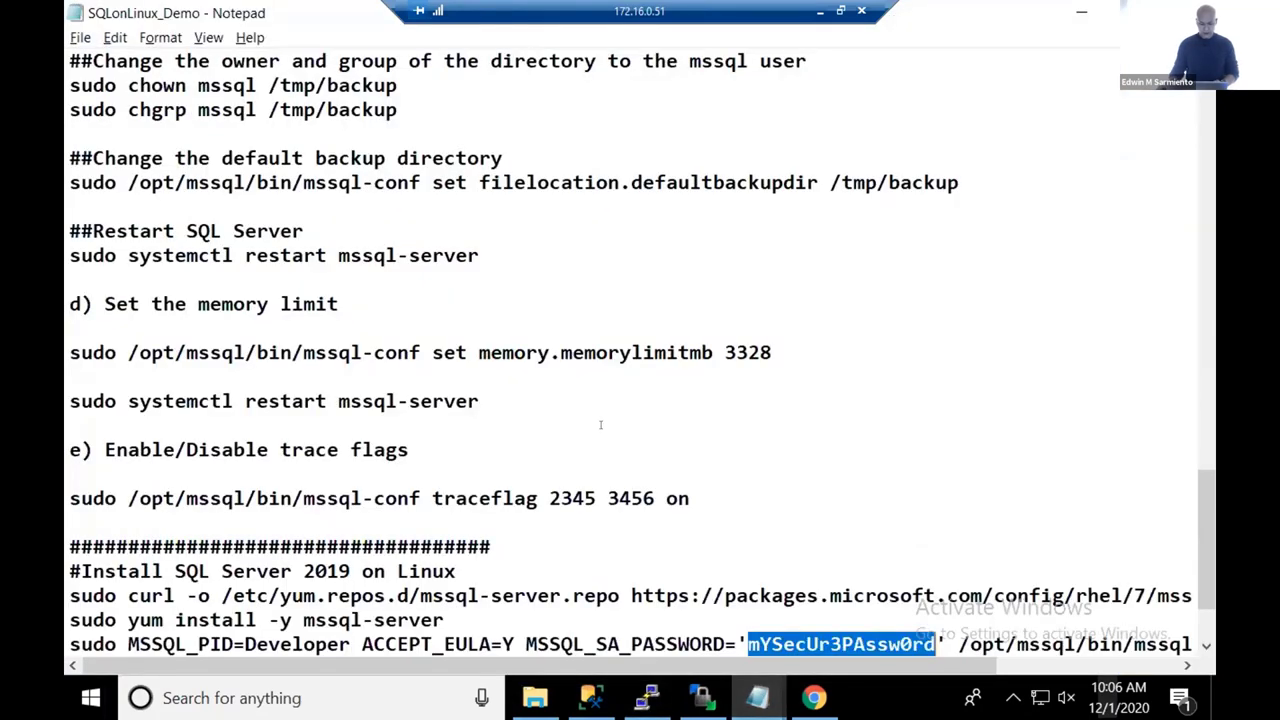
scroll(463, 285, "up", 4)
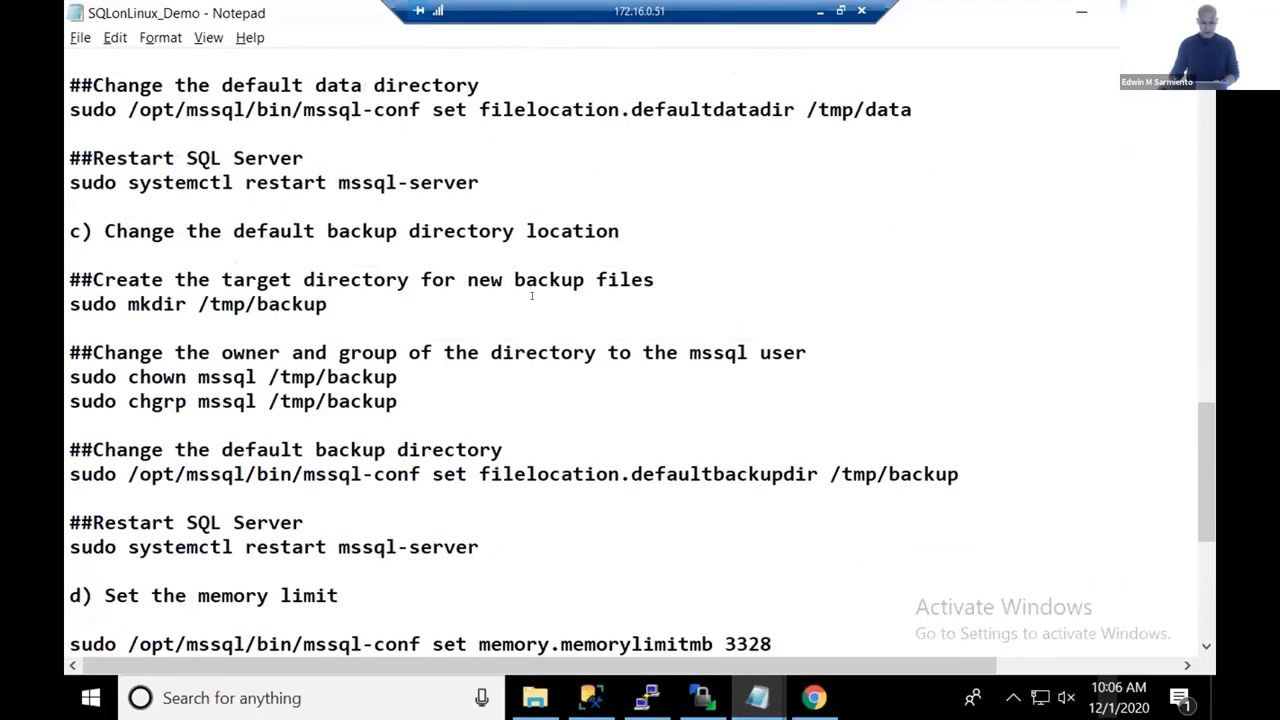
scroll(549, 298, "up", 2)
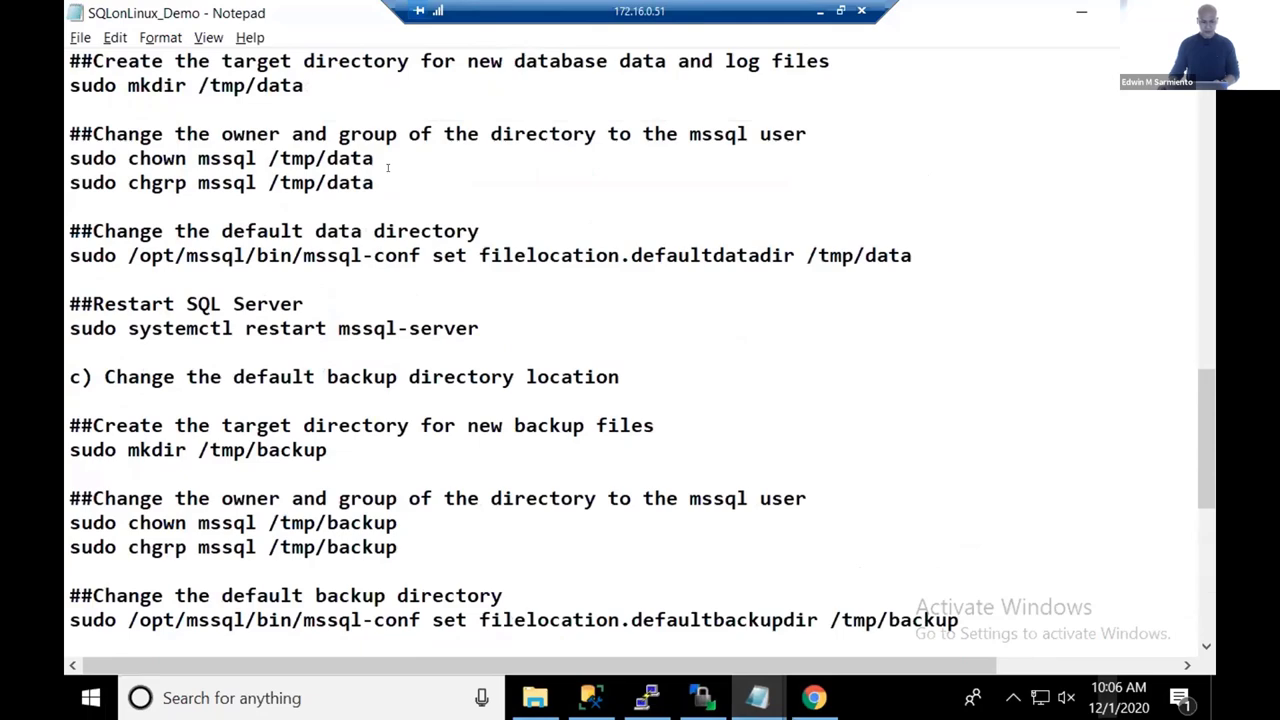
scroll(375, 182, "up", 4)
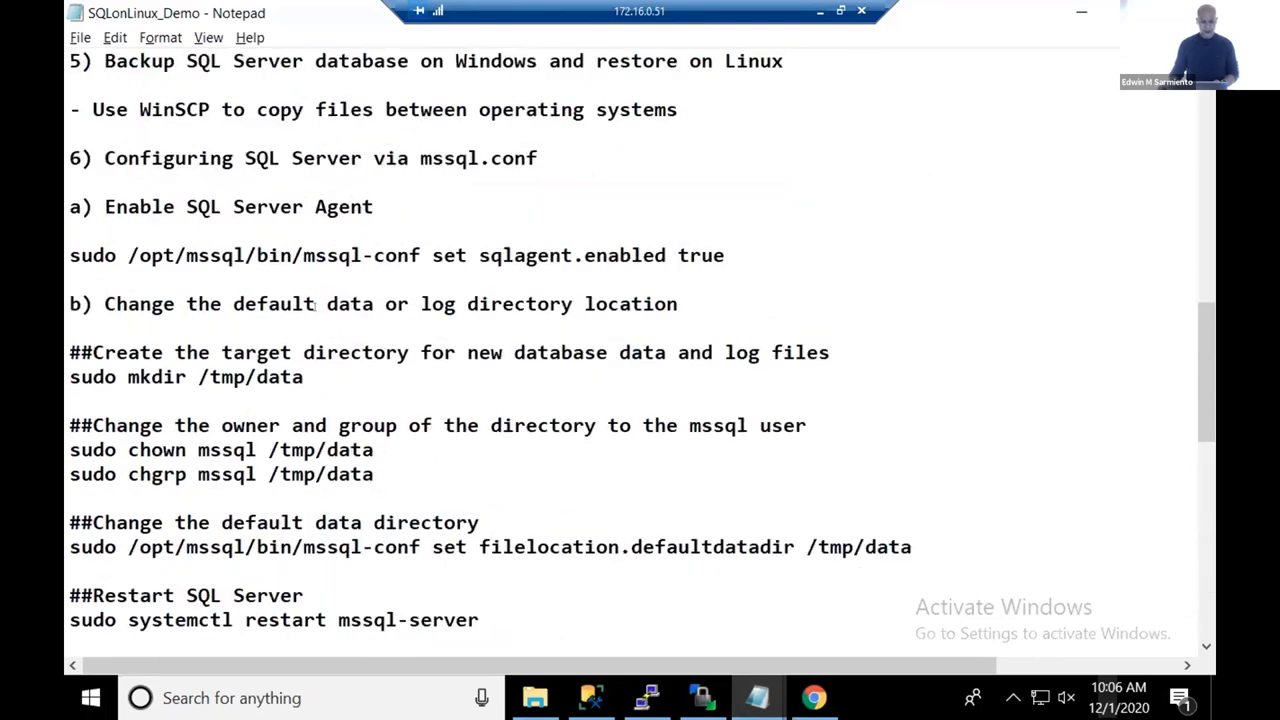
left_click_drag(305, 377, 68, 377)
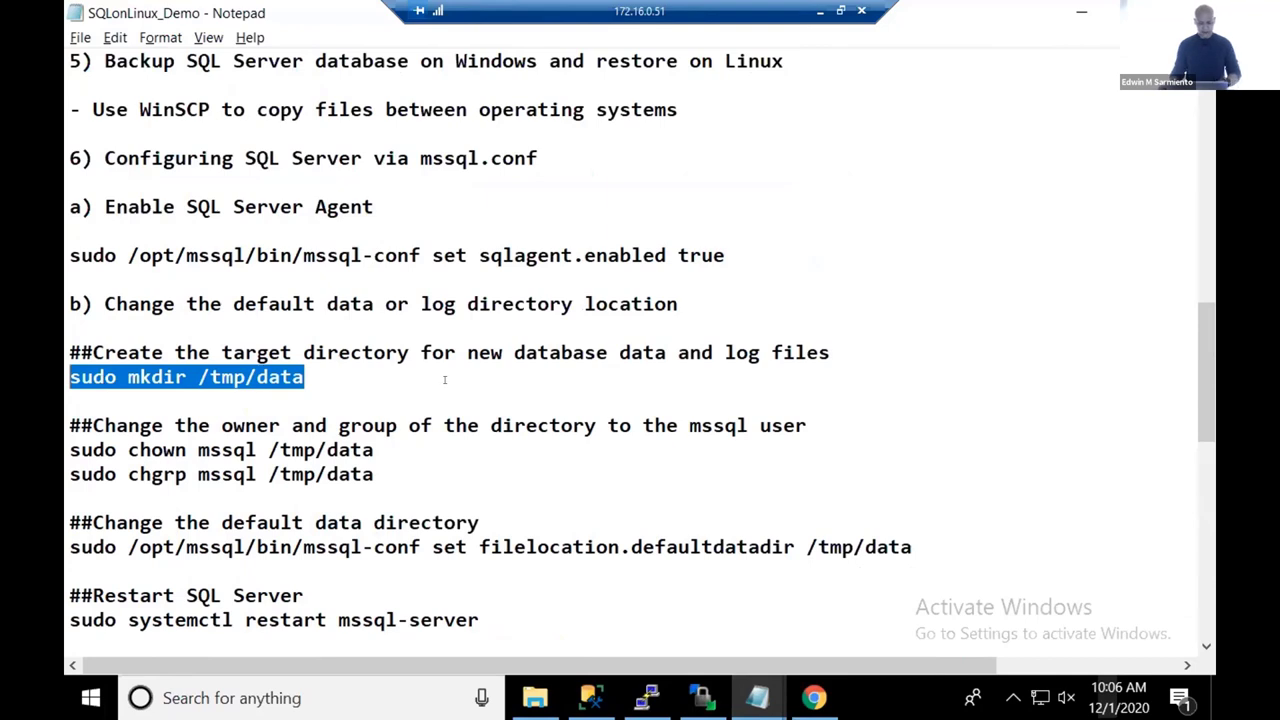
key("ctrl+x")
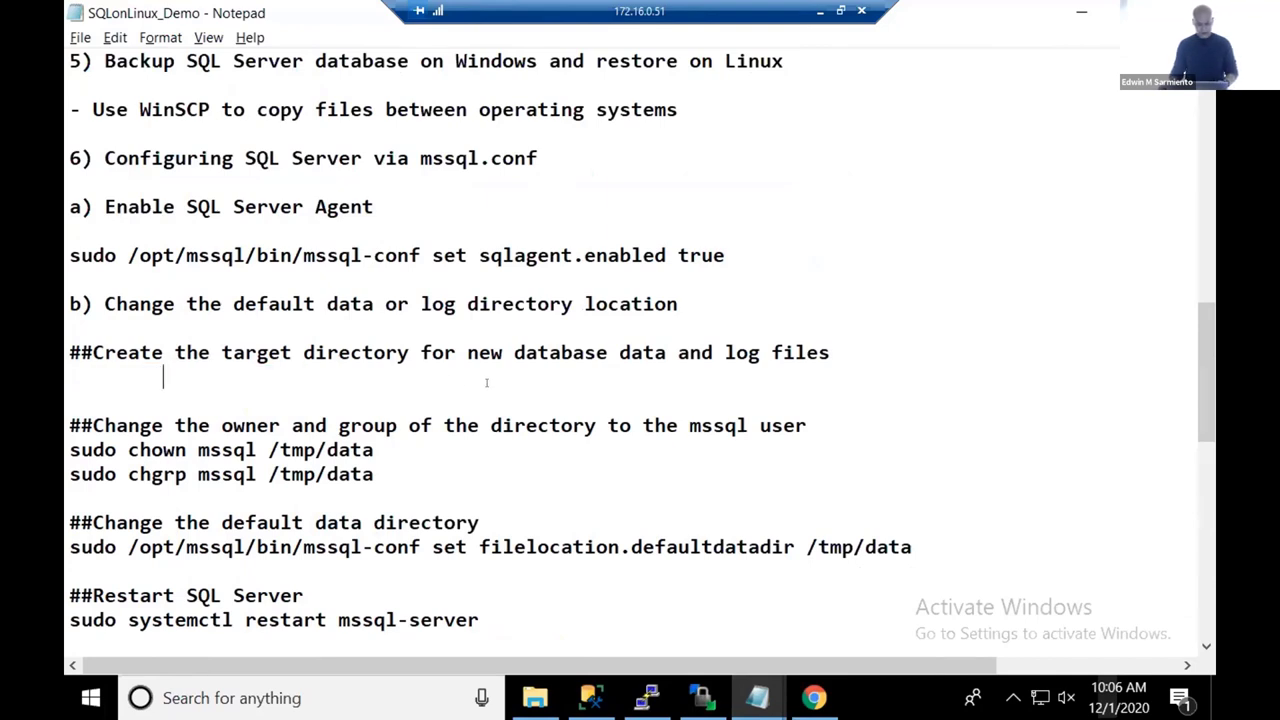
key("ctrl+z")
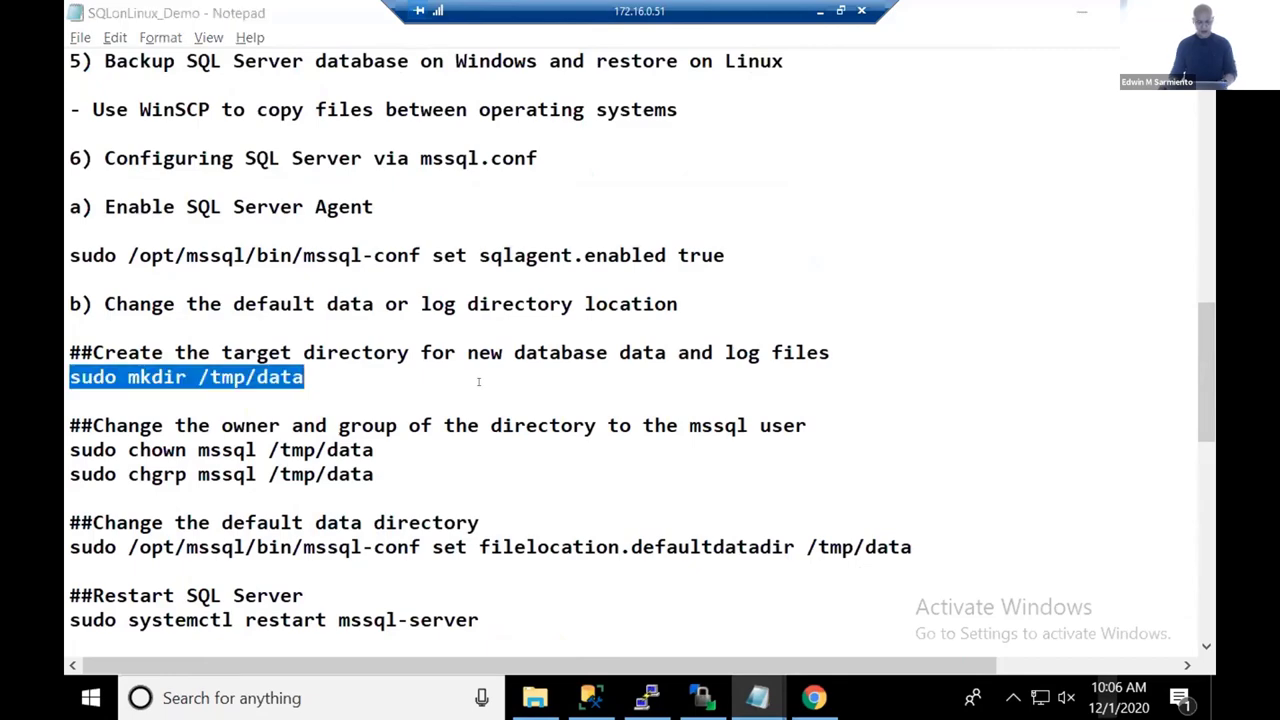
key("alt+Tab")
key("shift+Insert")
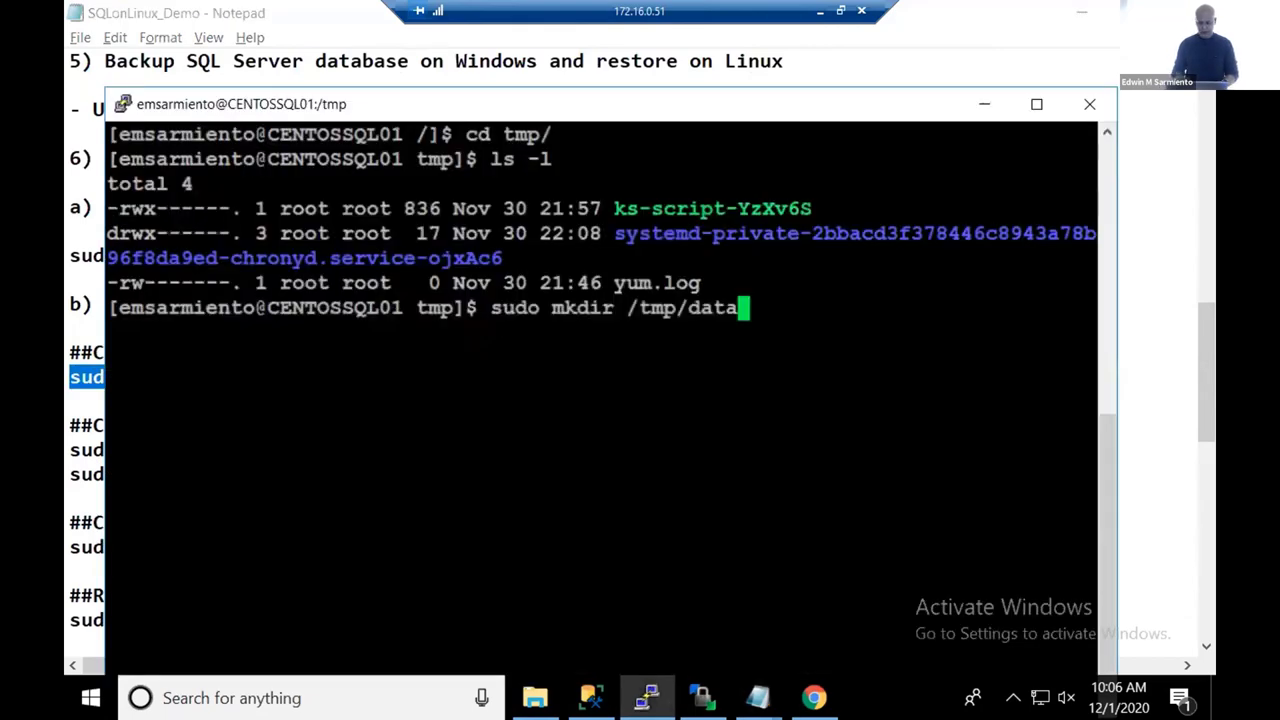
- Run sudo mkdir /tmp/data with the sudo password, then clear and ls -l to show the root-owned data folder
key("Return")
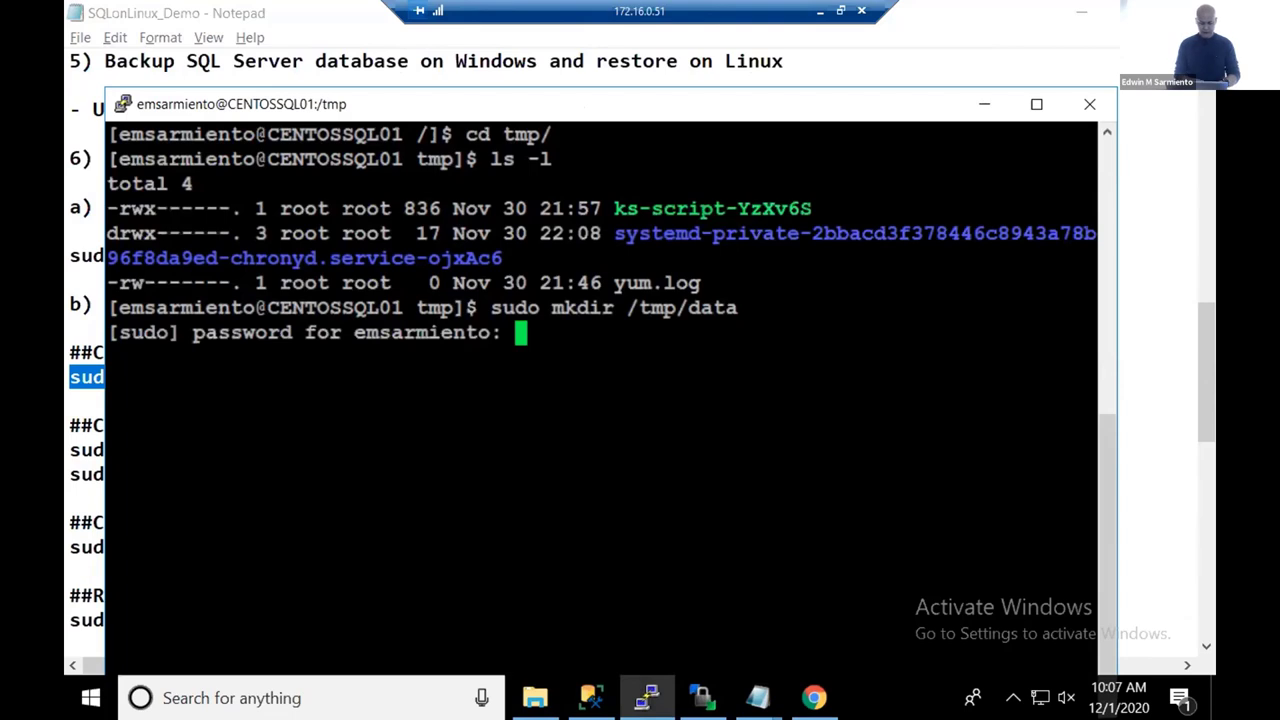
key("Return")
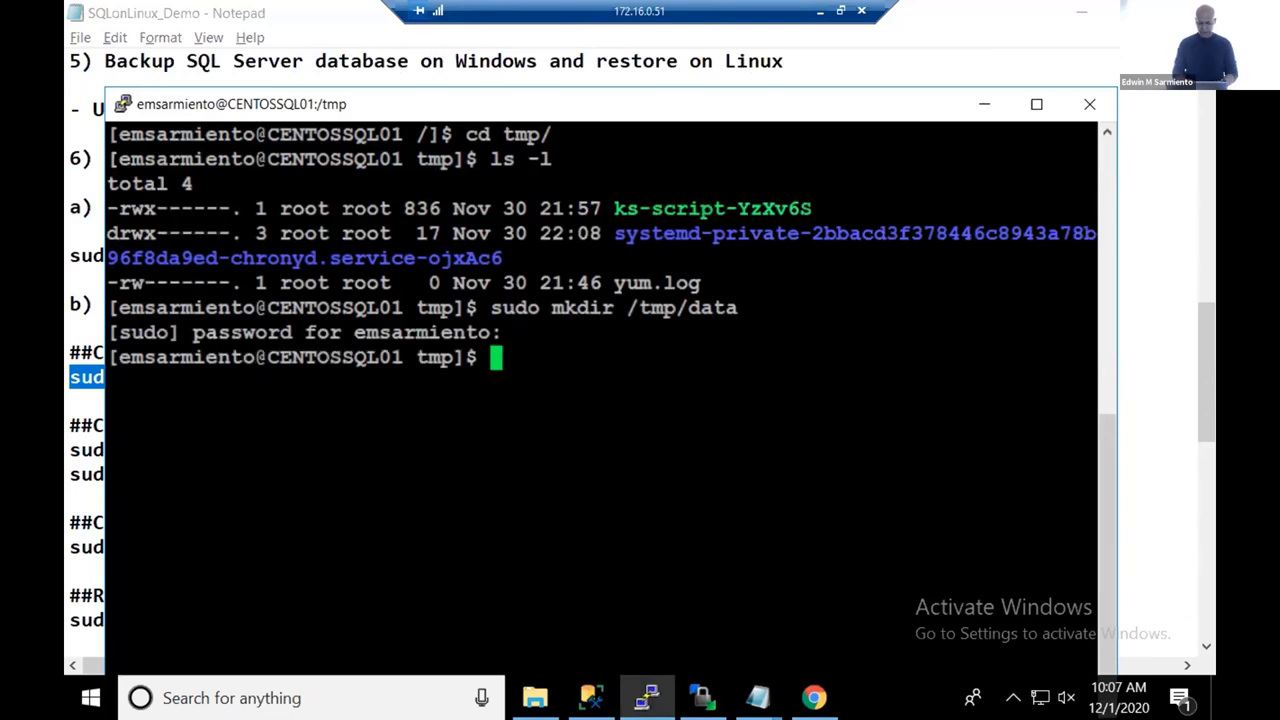
type("clear")
key("Return")
type("l")
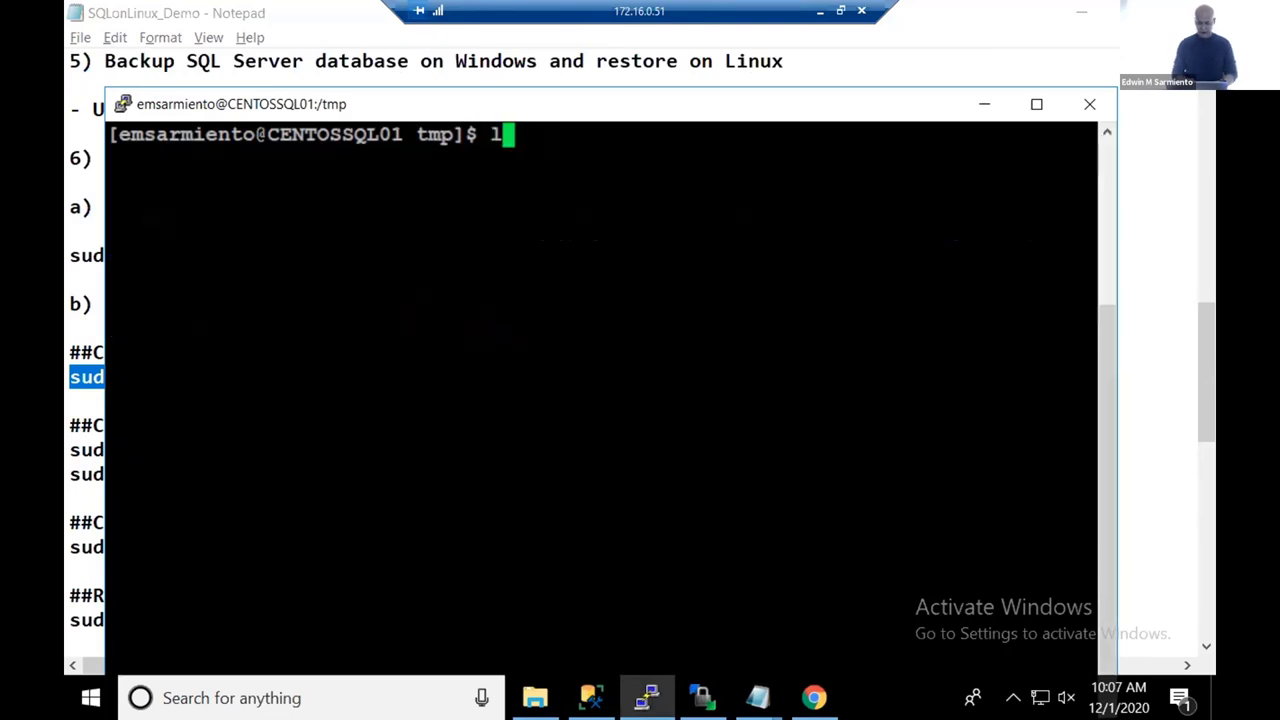
type("s -l")
key("Return")
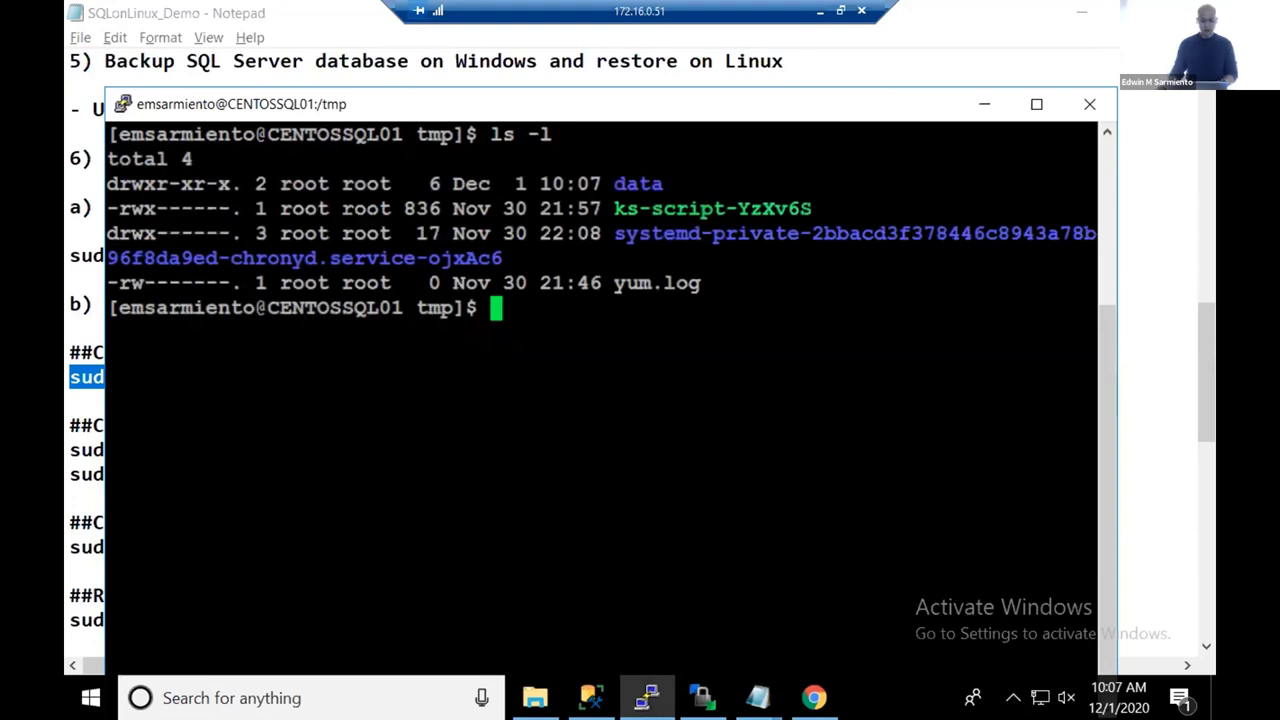
left_click_drag(404, 184, 106, 184)
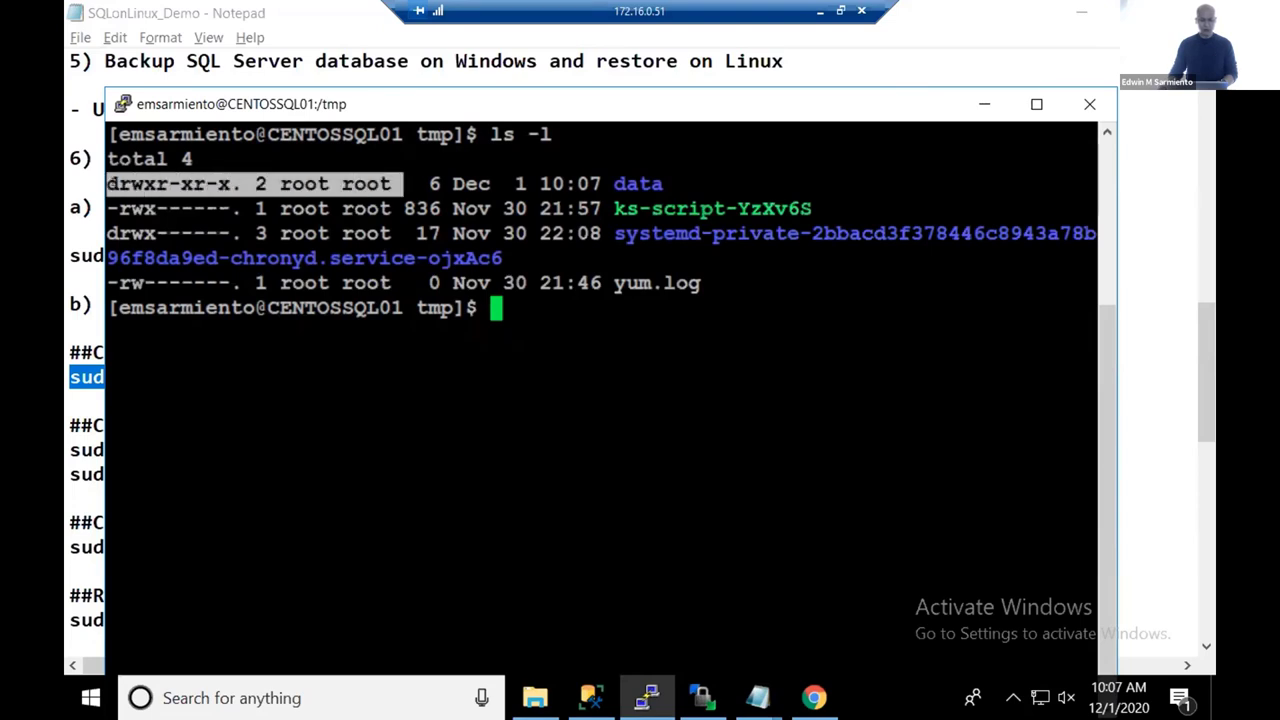